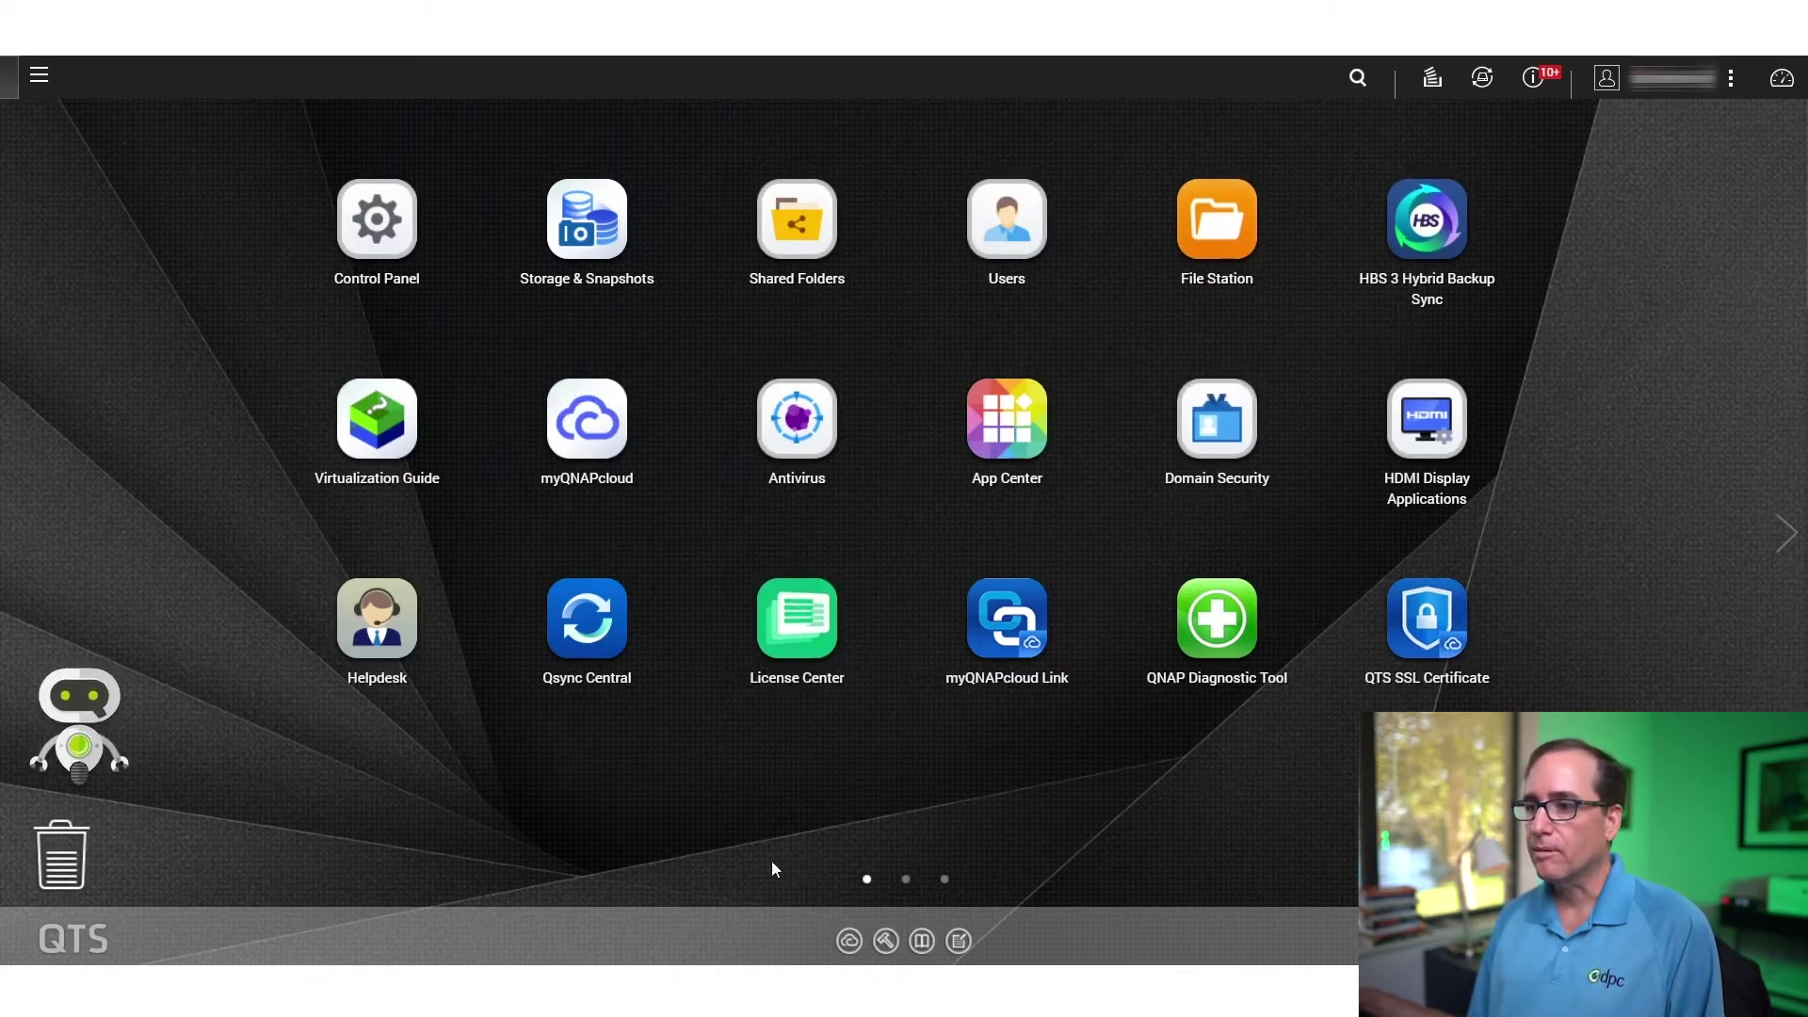
- Open the App Center to view the 17 installed QNAP Store apps
left_click(1006, 415)
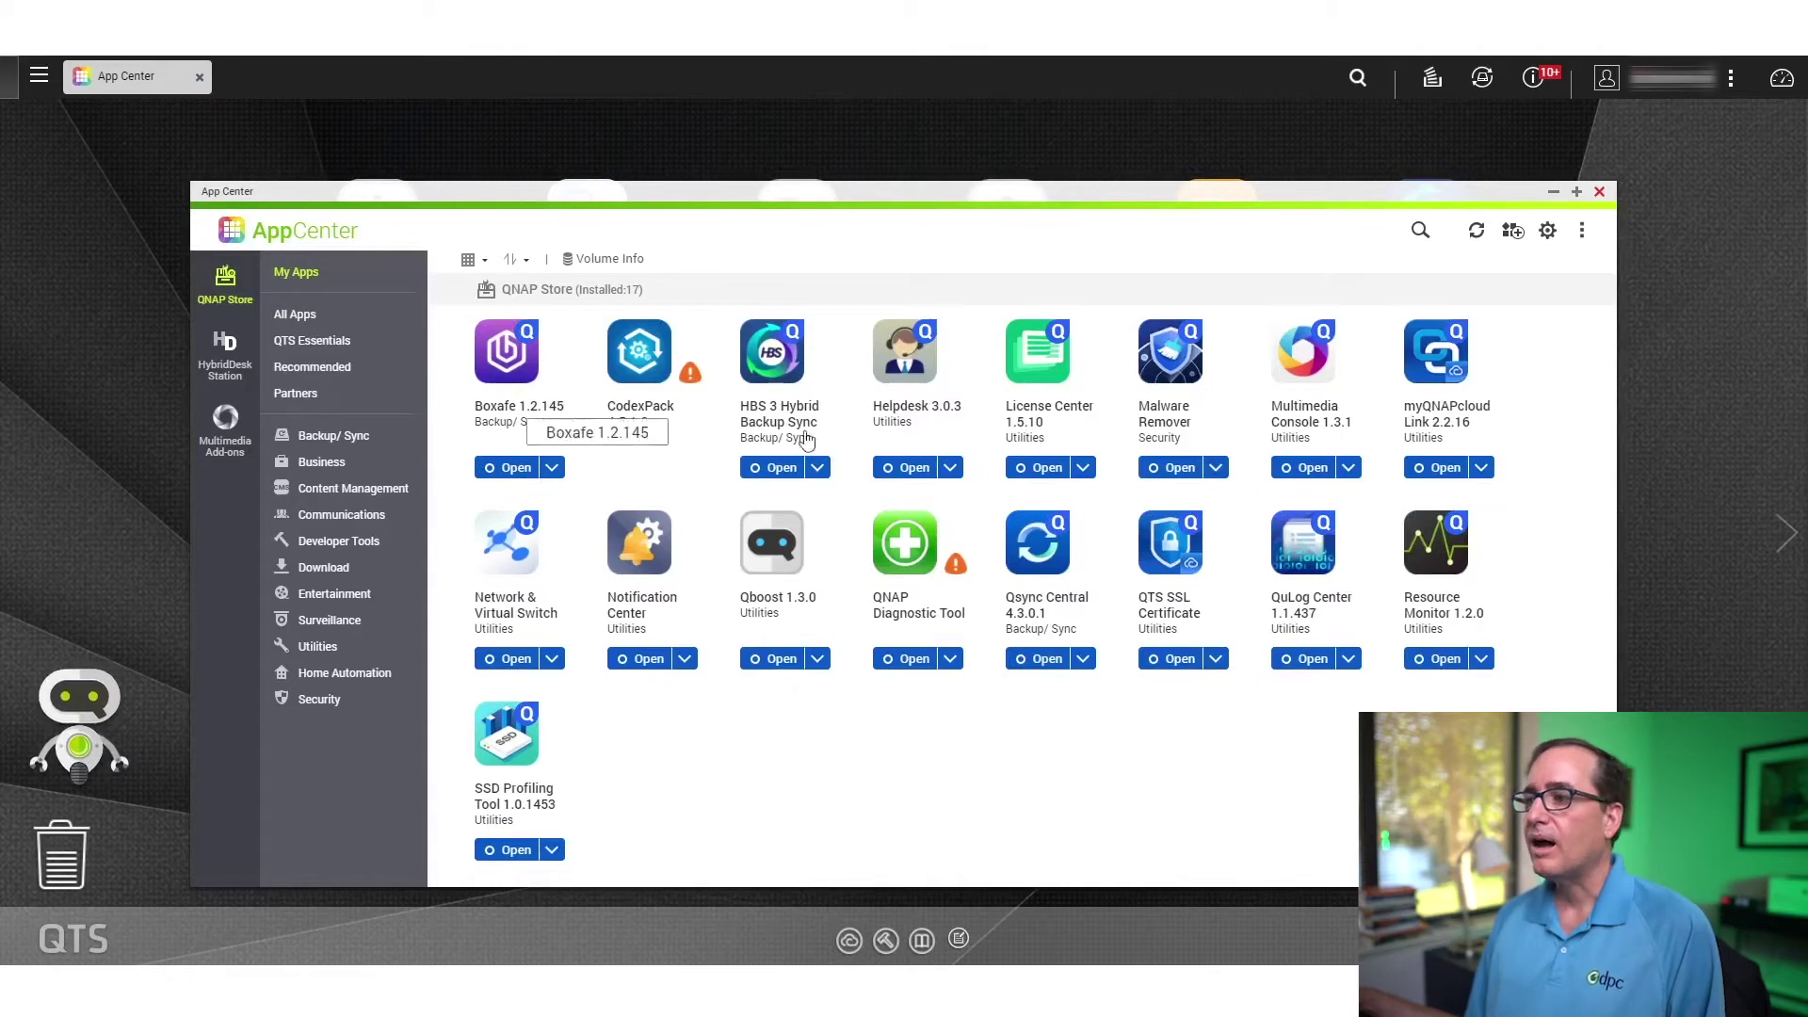
- Close the App Center and switch to desktop page 2, where Boxafe is
left_click(1600, 193)
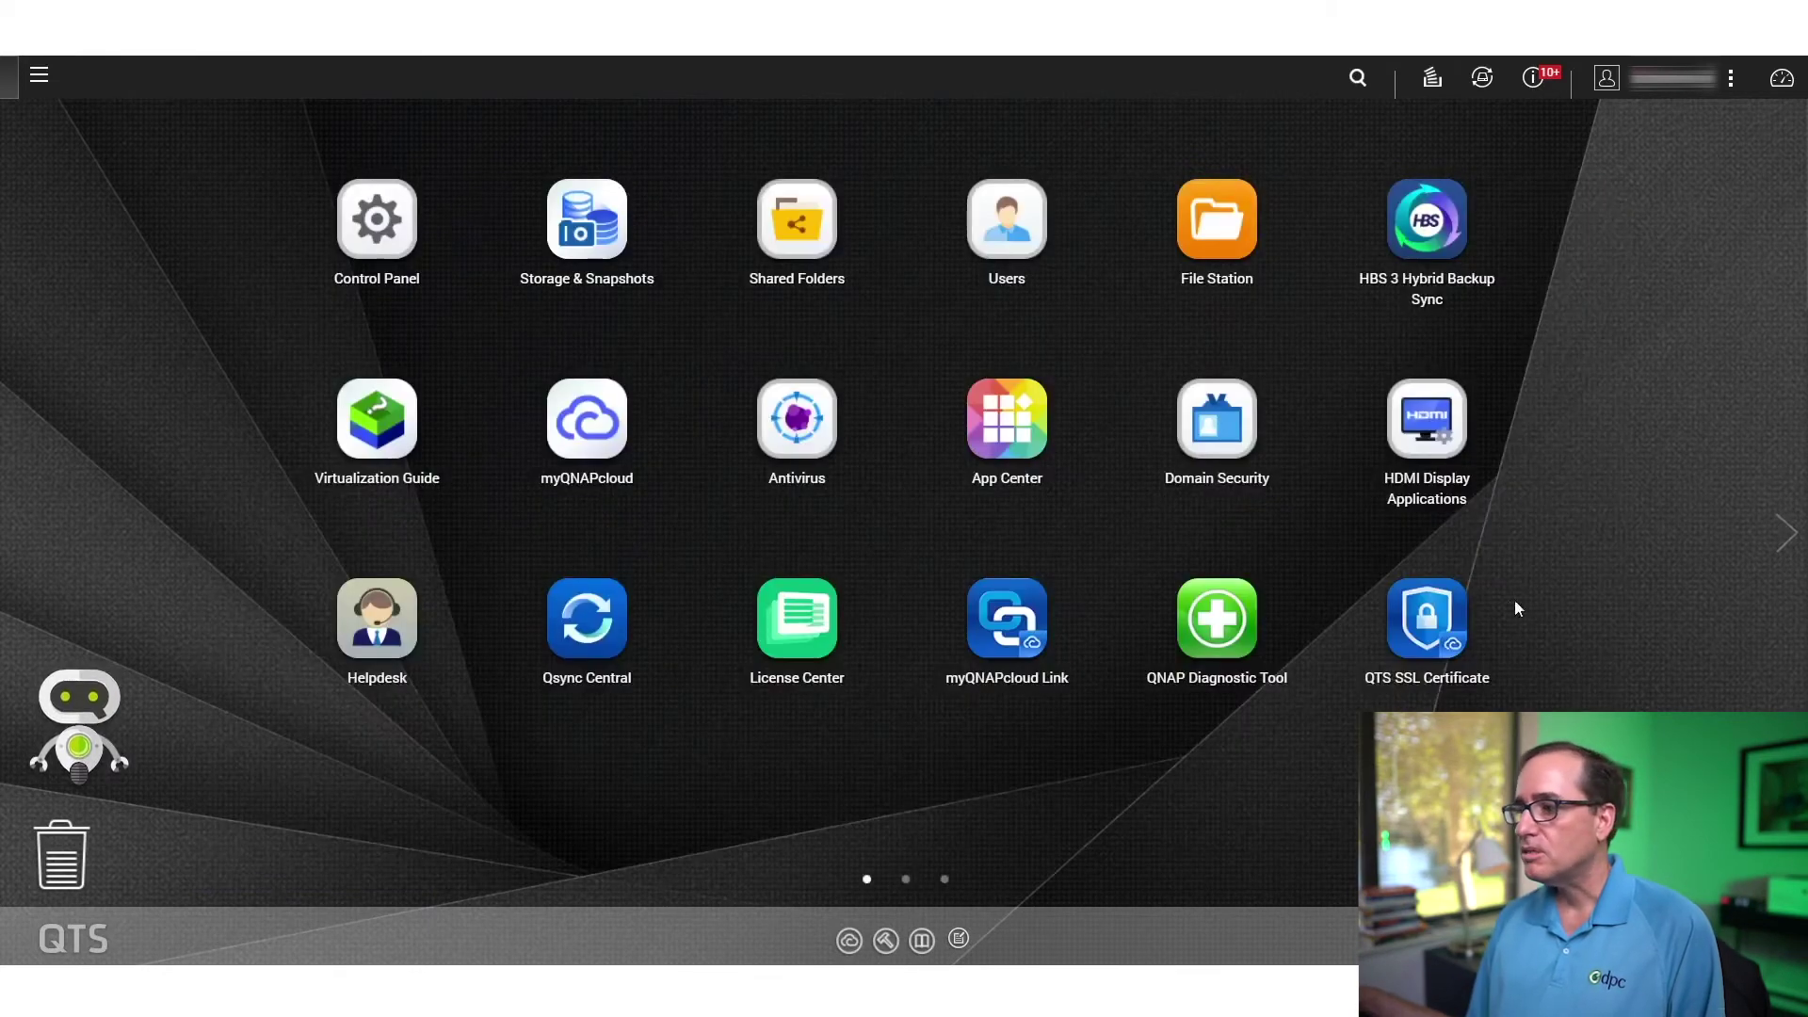
left_click(1783, 531)
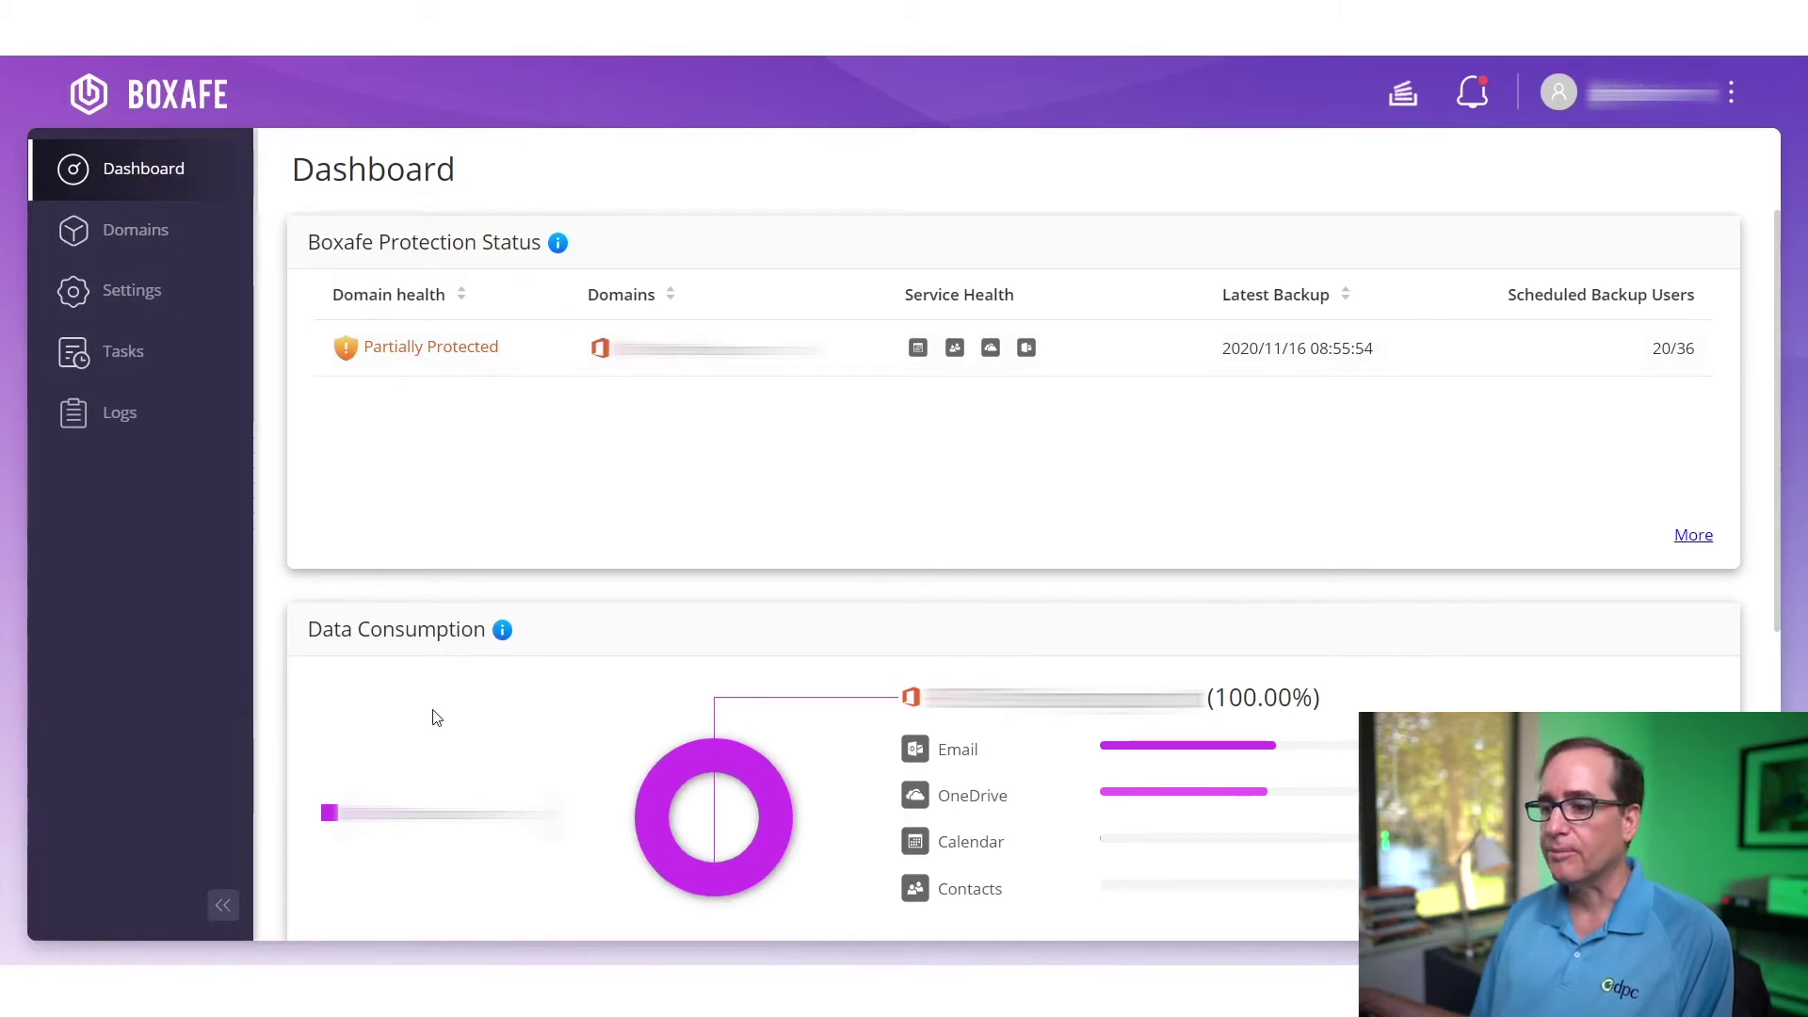
- Review the dashboard's protection status, data consumption, scheduled tasks and recent tasks, then go to Domains
scroll(436, 719, "down", 5)
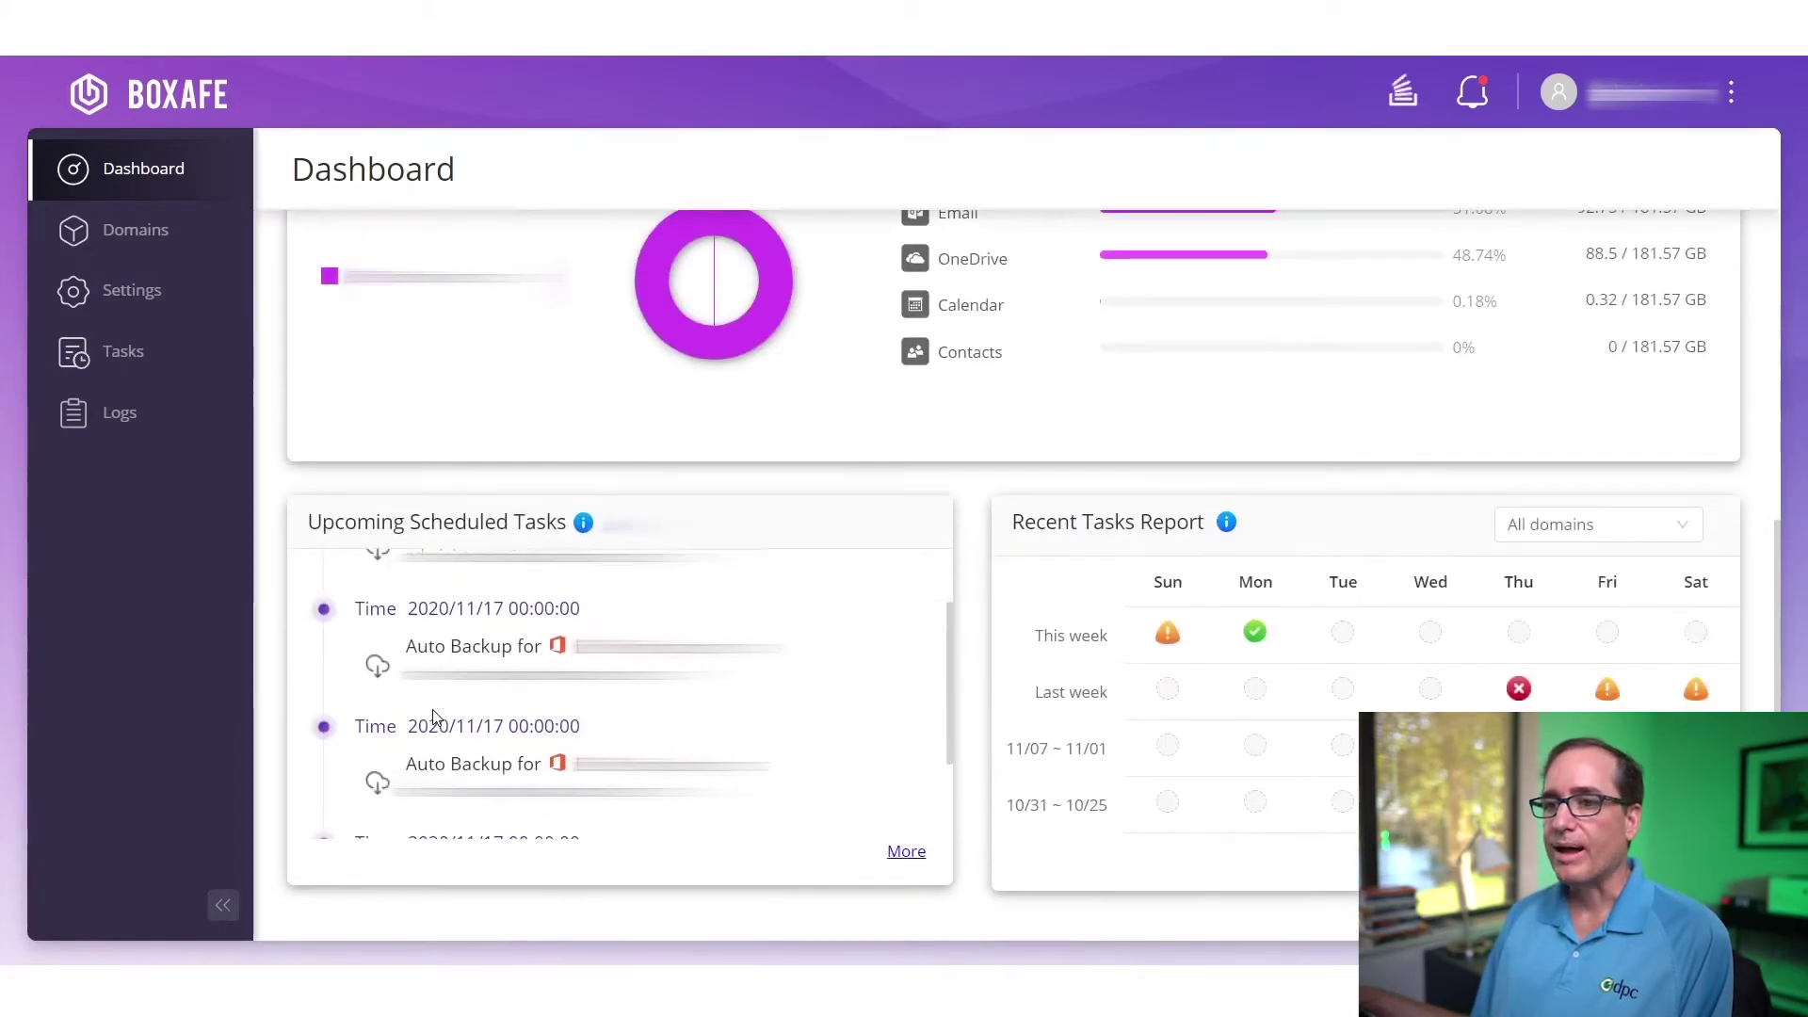
scroll(291, 477, "up", 3)
scroll(355, 453, "up", 2)
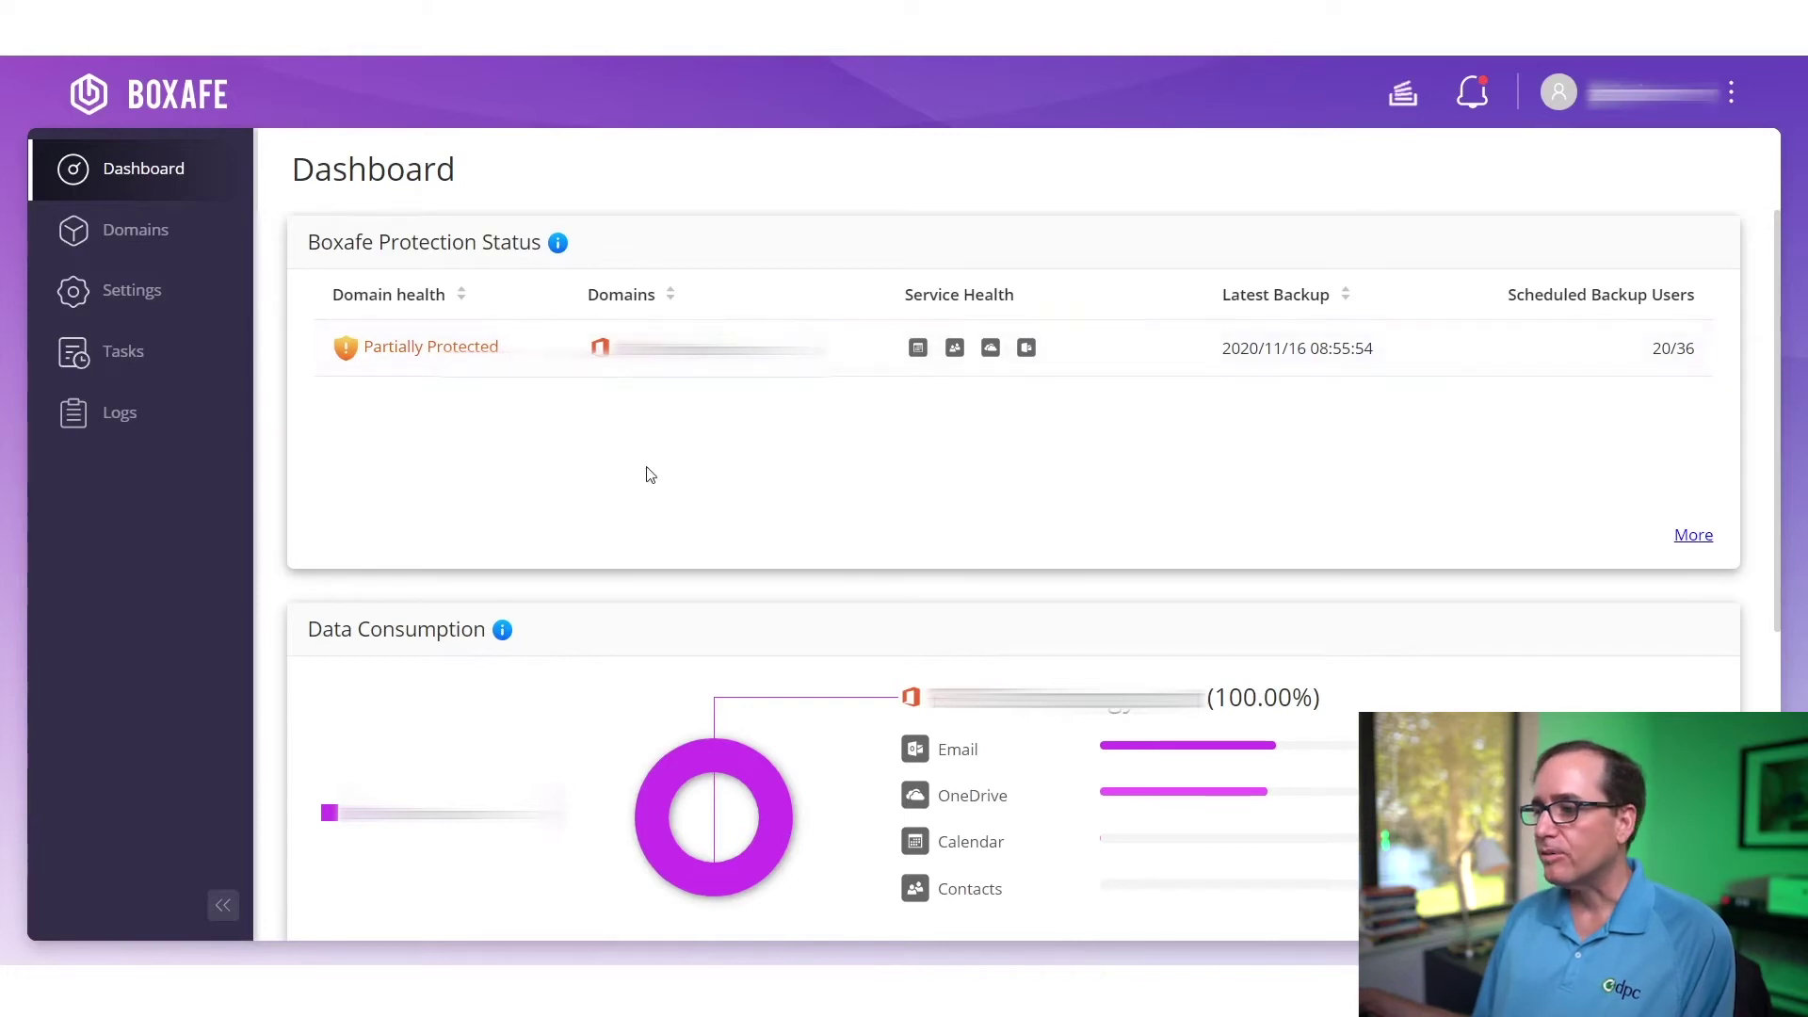
scroll(646, 472, "down", 2)
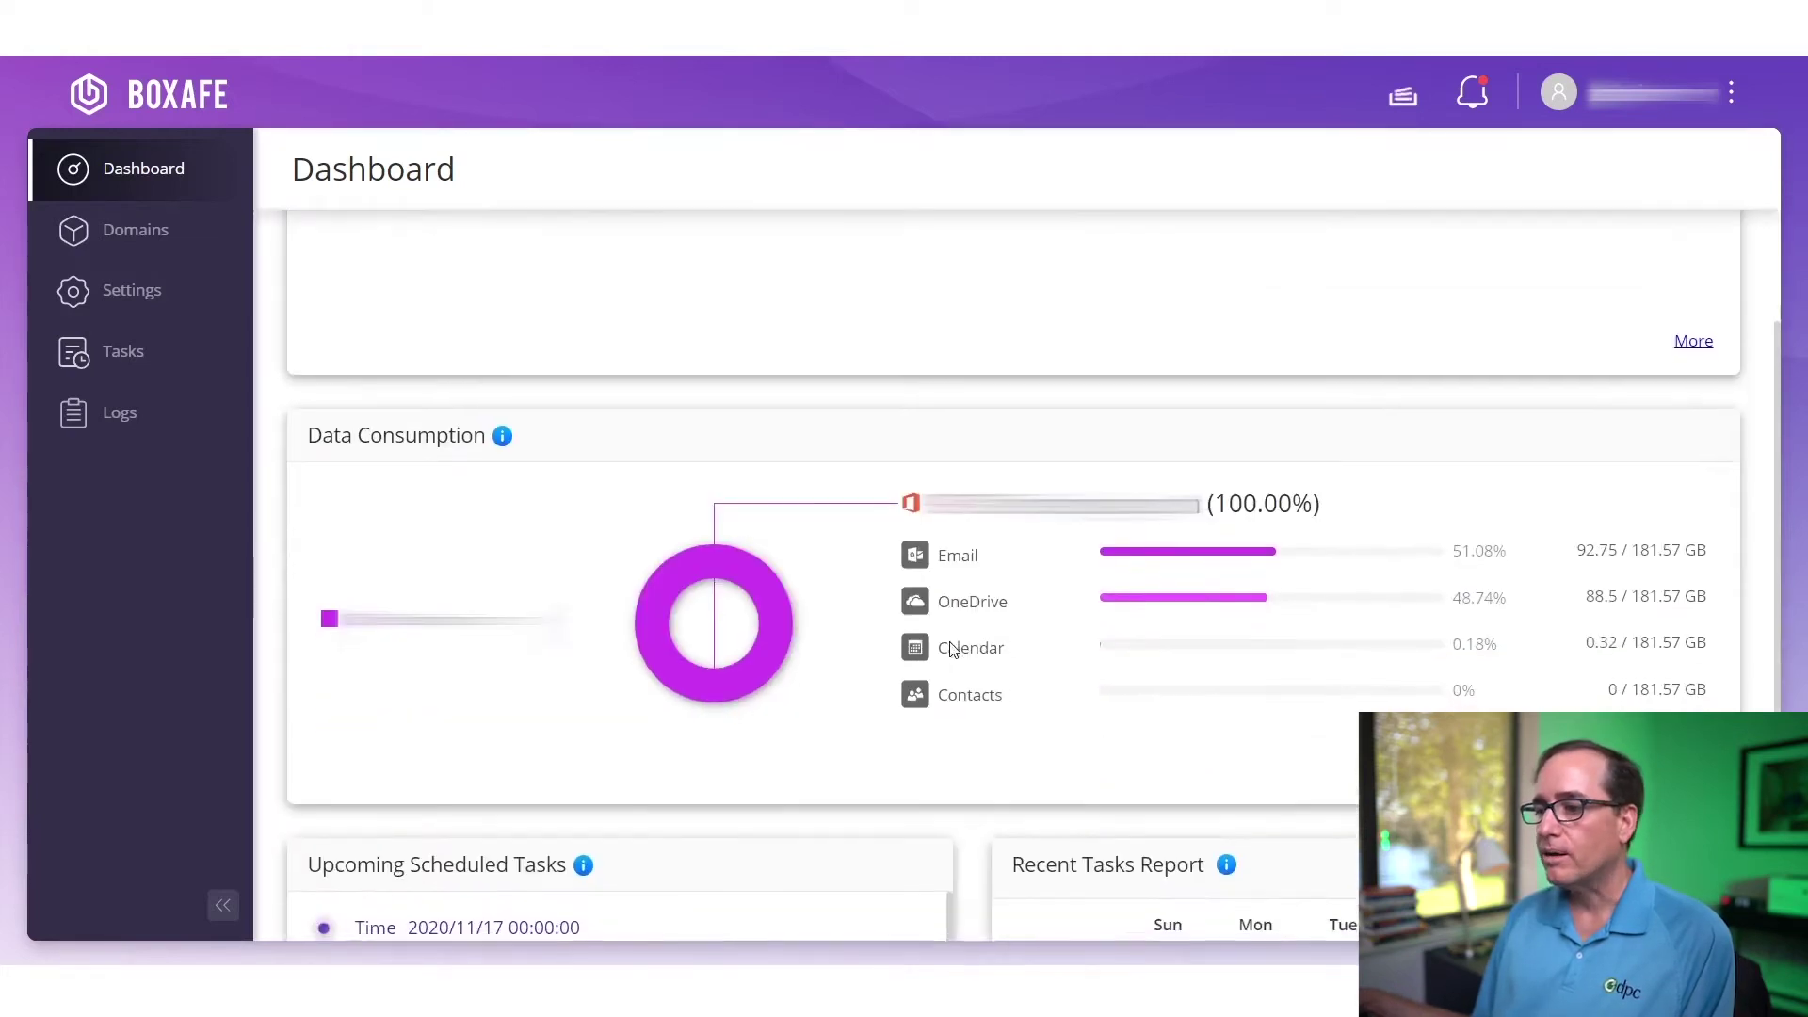
scroll(960, 648, "down", 2)
scroll(949, 648, "down", 2)
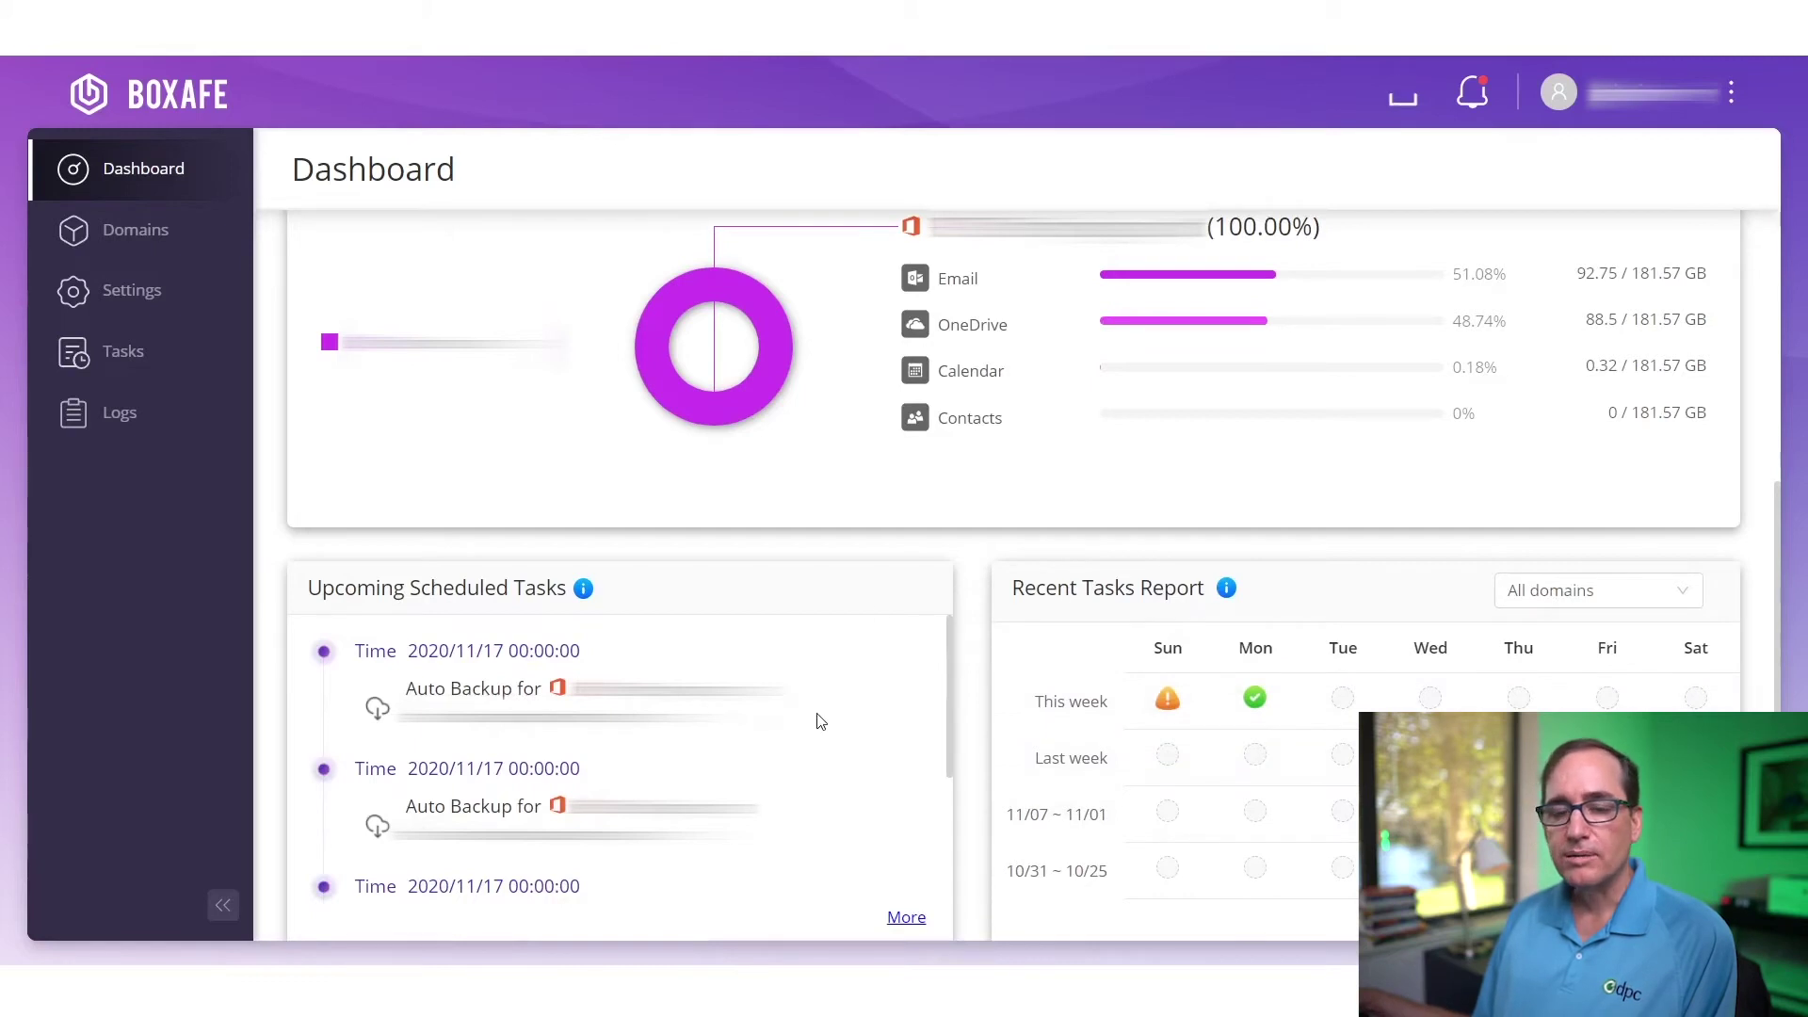
scroll(820, 721, "down", 1)
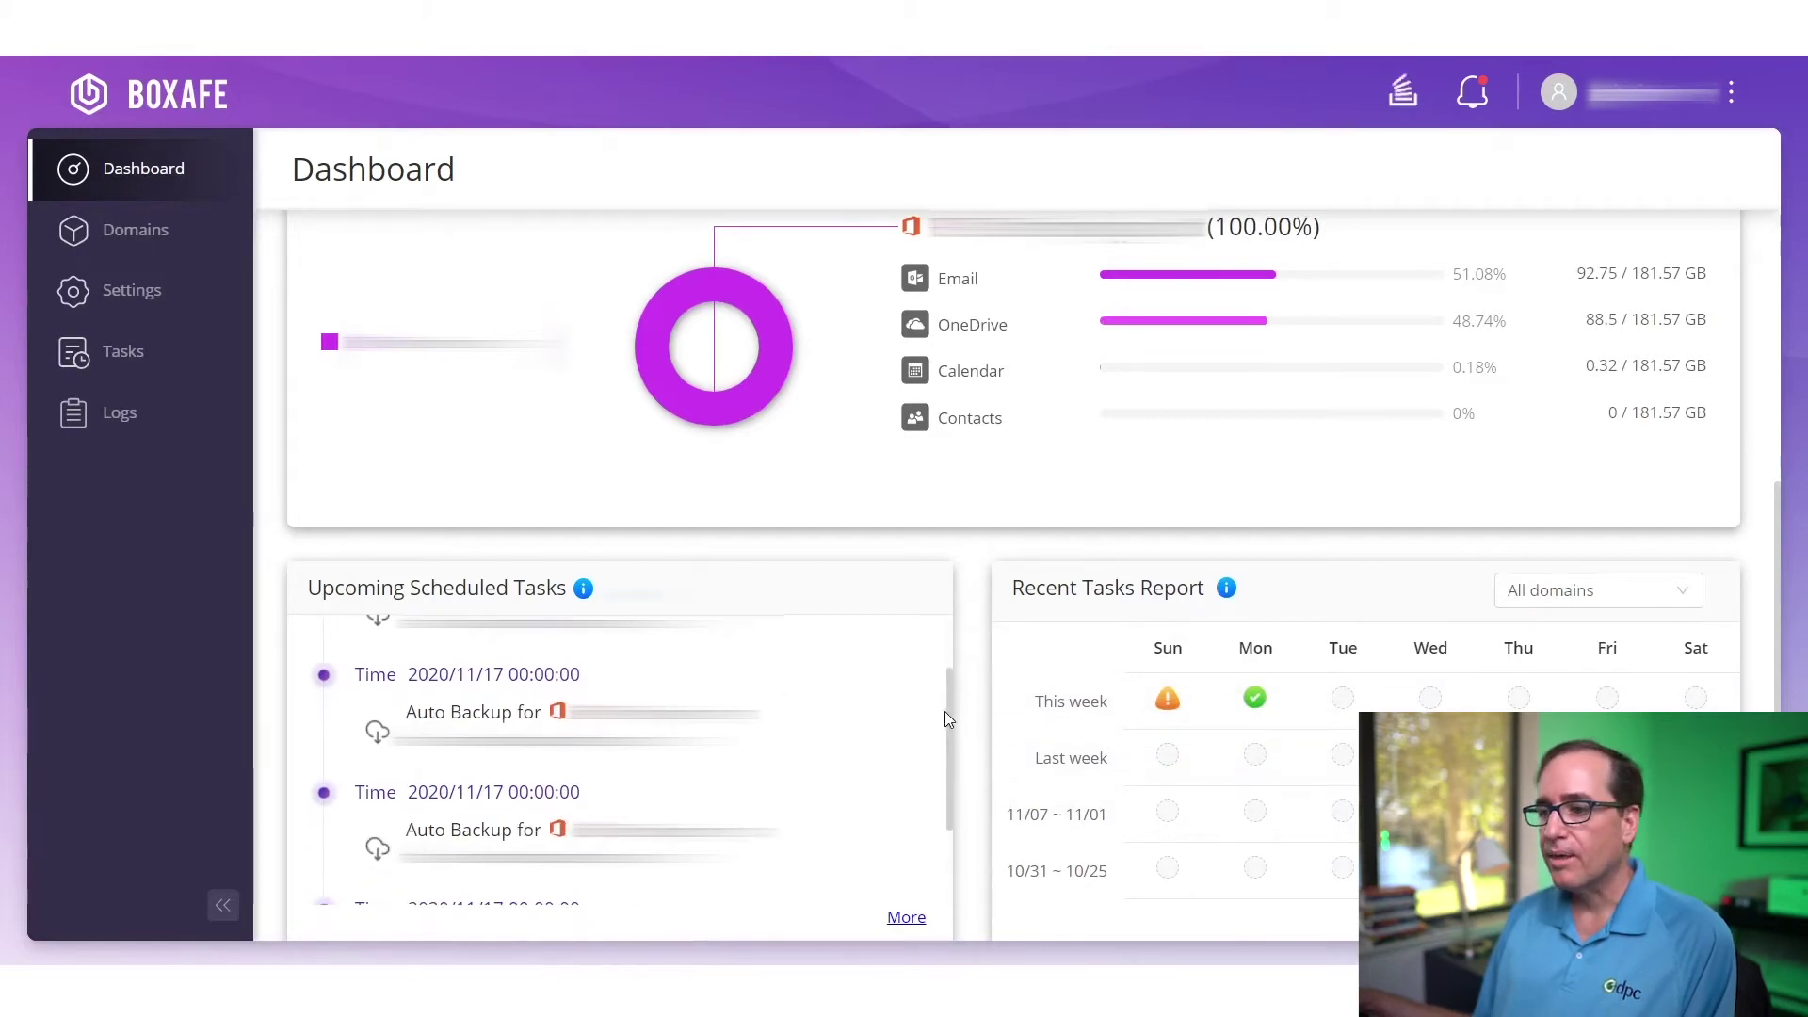
scroll(946, 710, "down", 1)
scroll(969, 719, "down", 1)
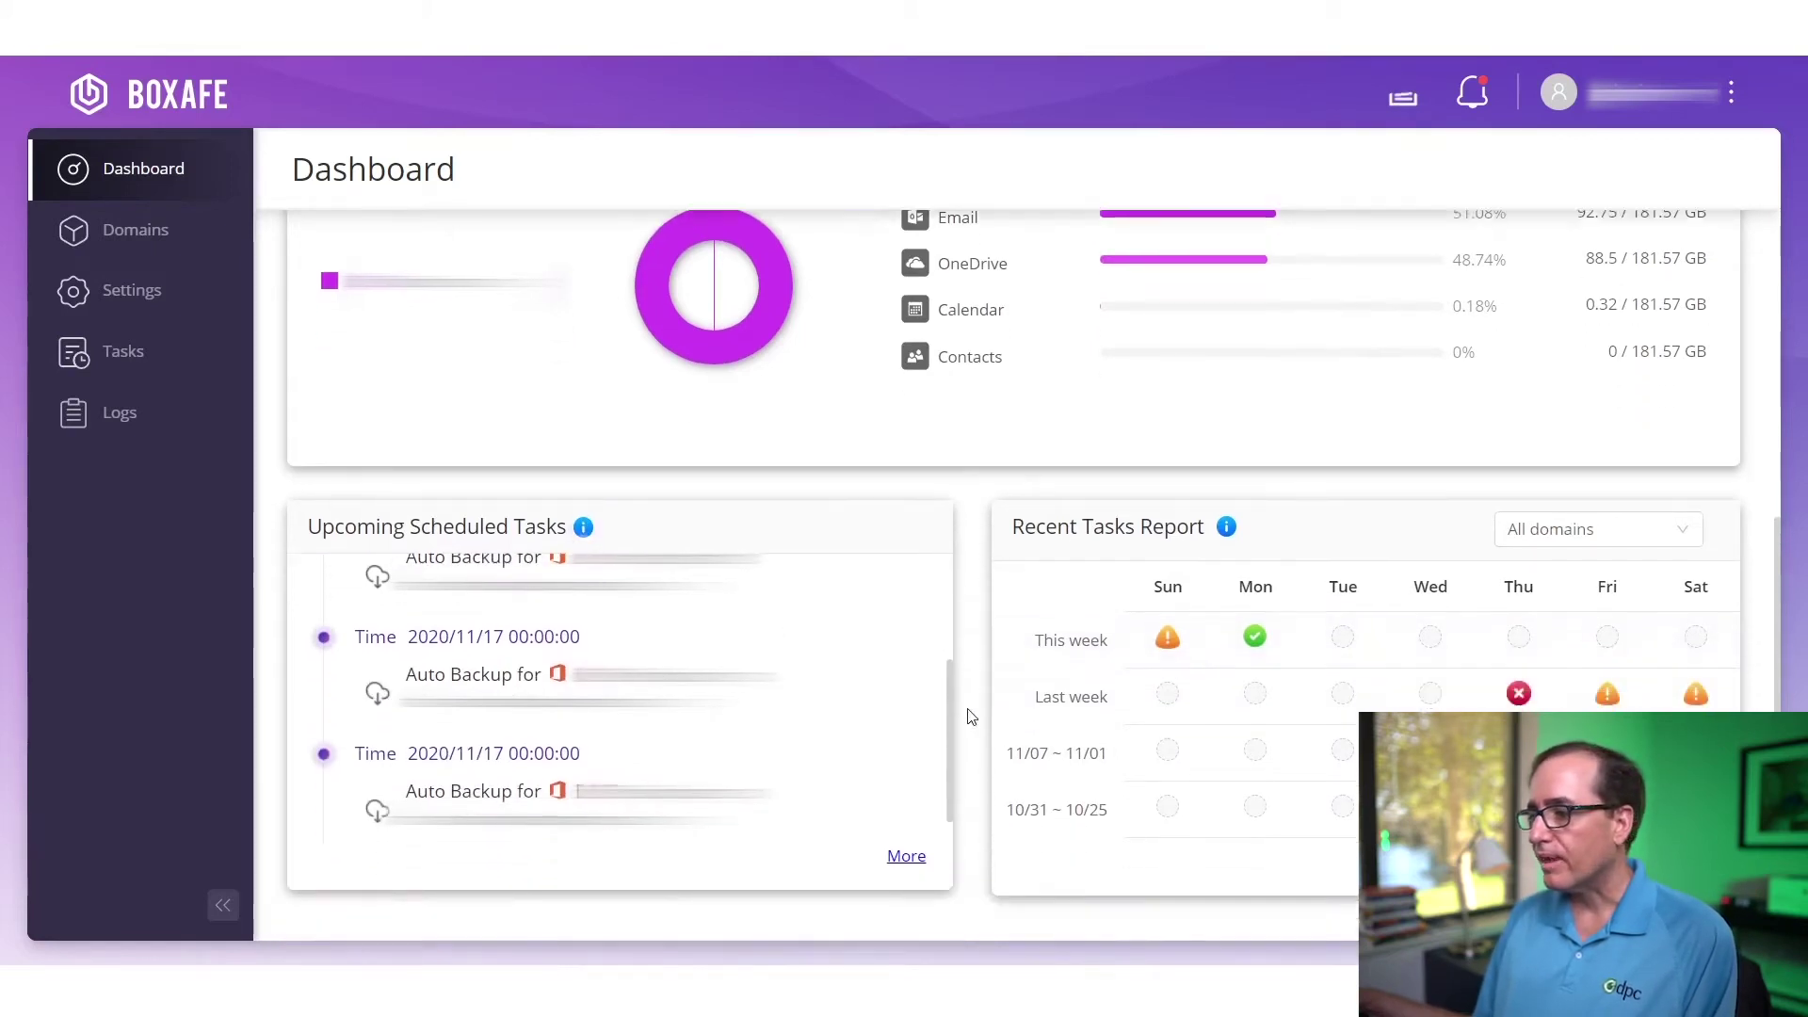
scroll(962, 717, "up", 5)
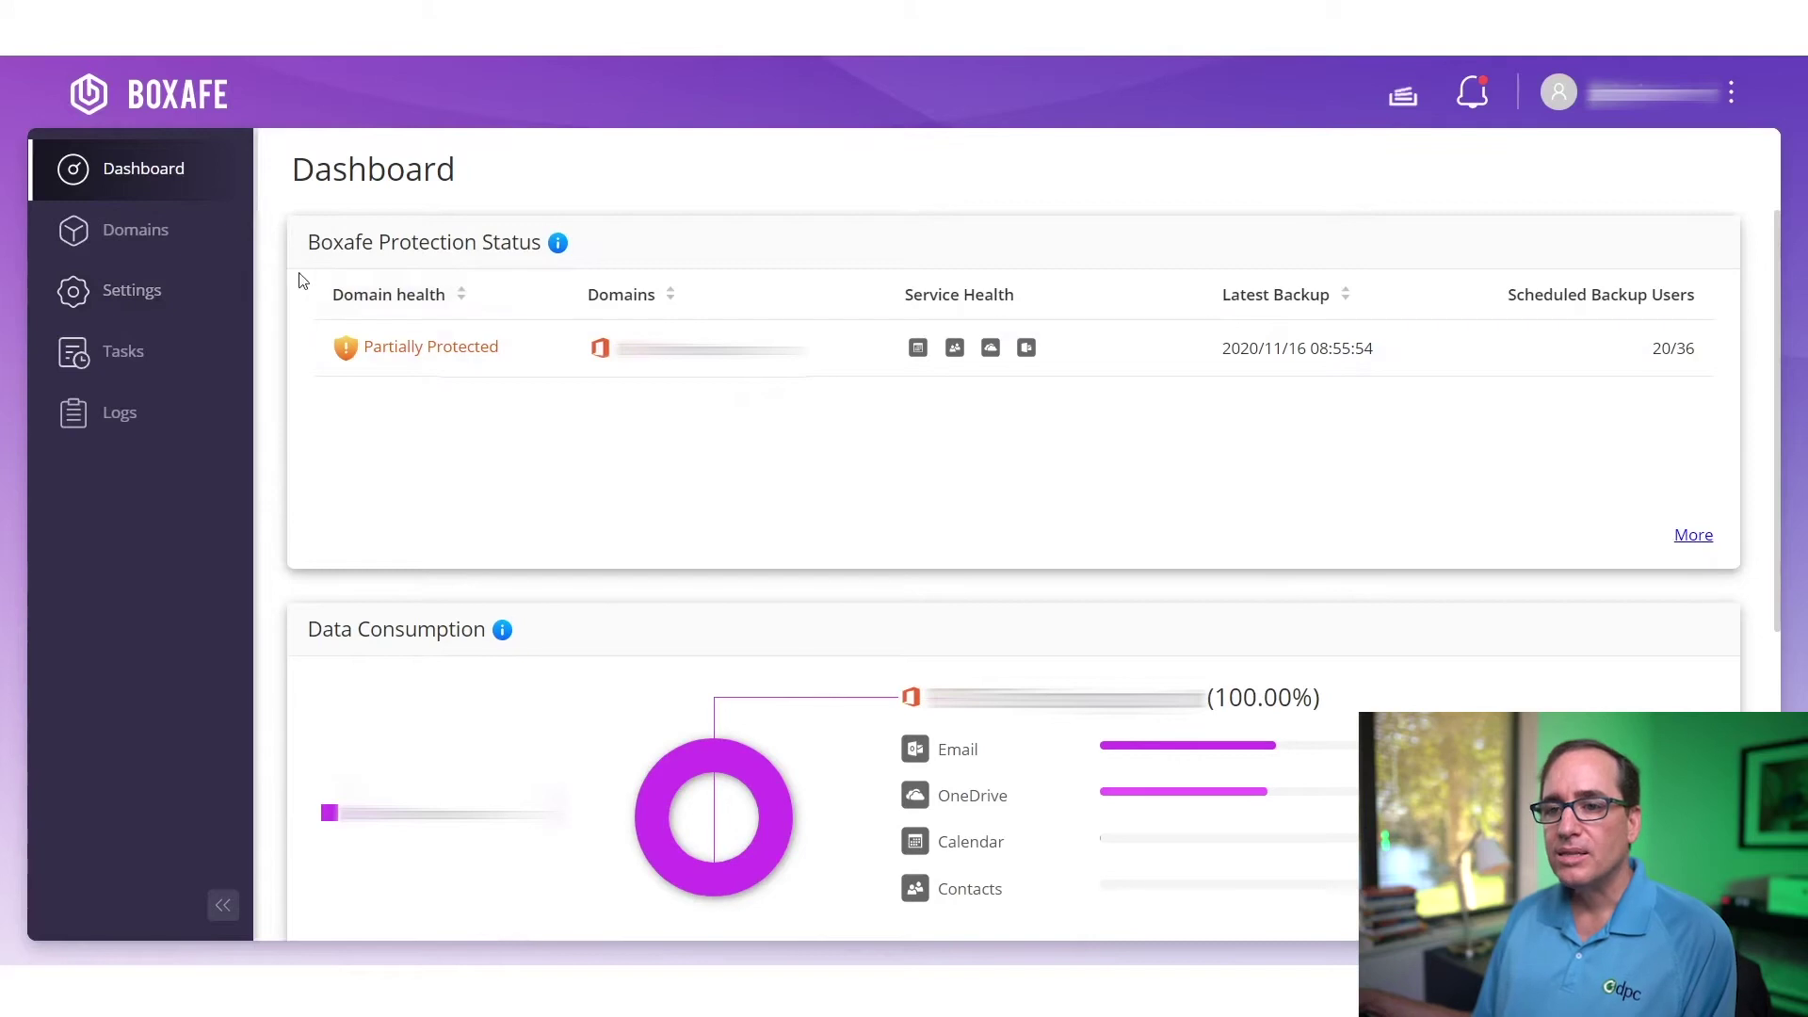
left_click(156, 235)
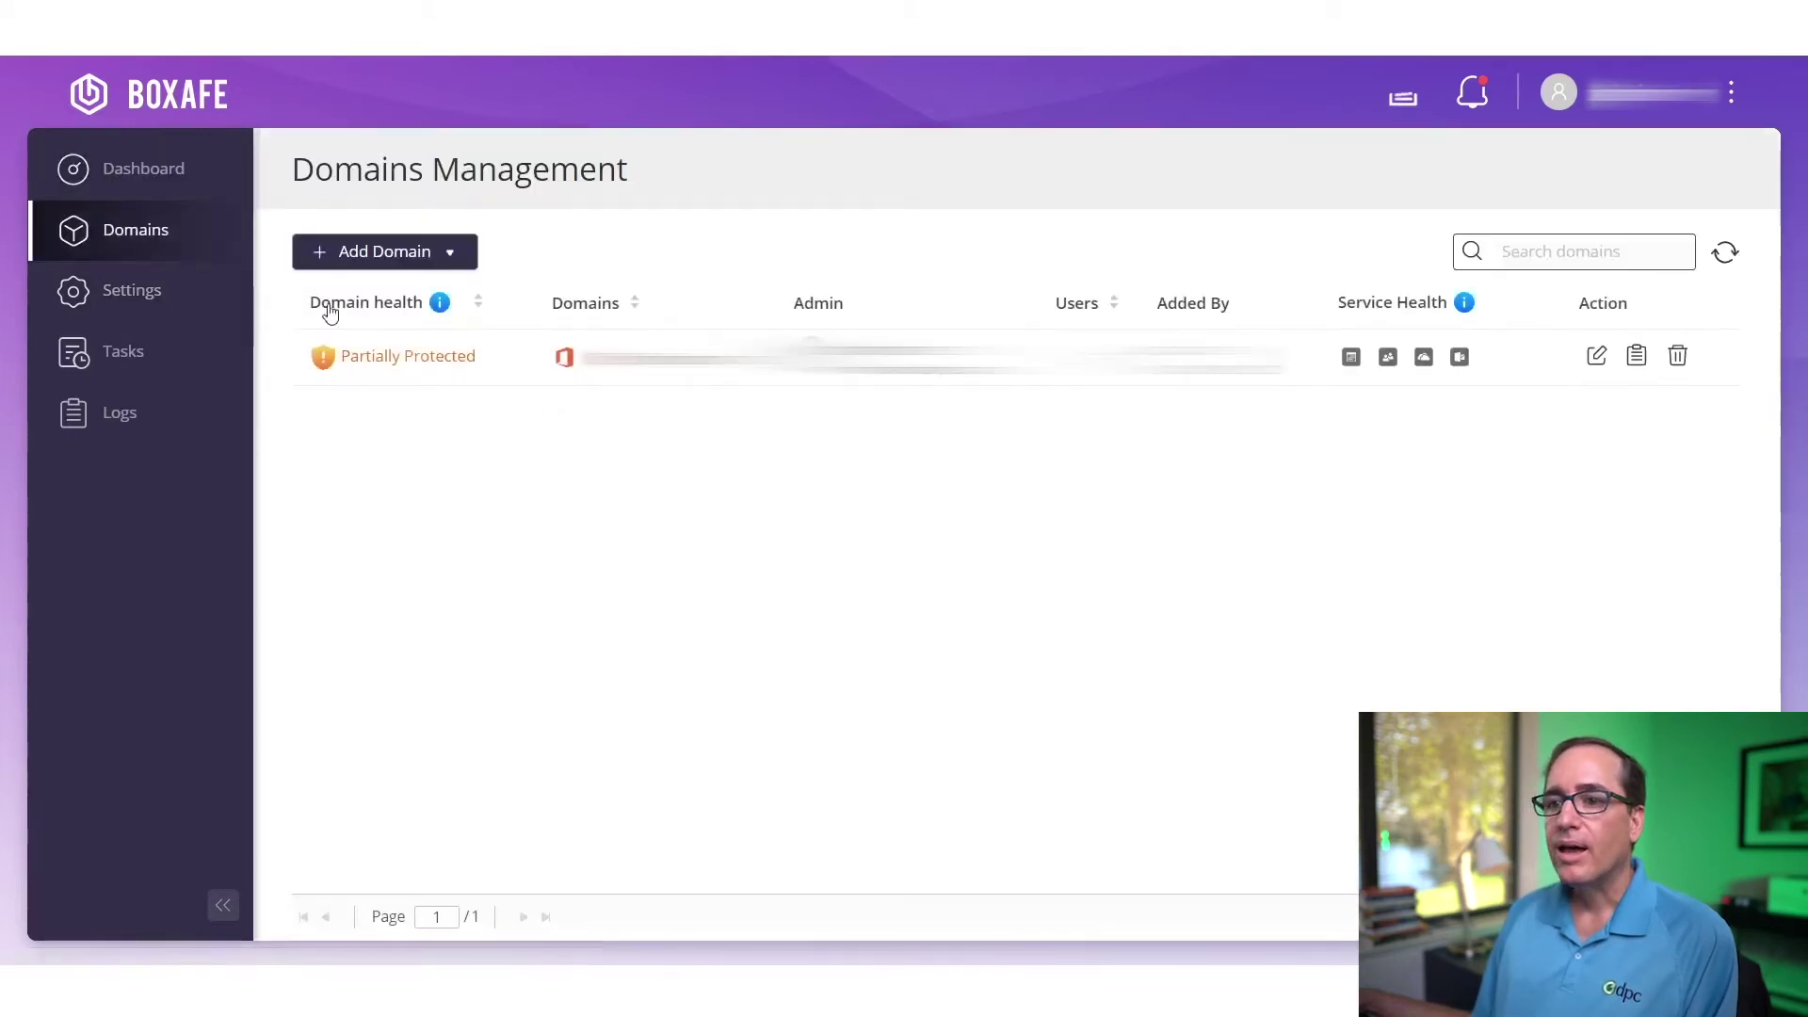
- Choose Microsoft 365 under Add Domain and open the guide for obtaining its IDs and secret
left_click(392, 261)
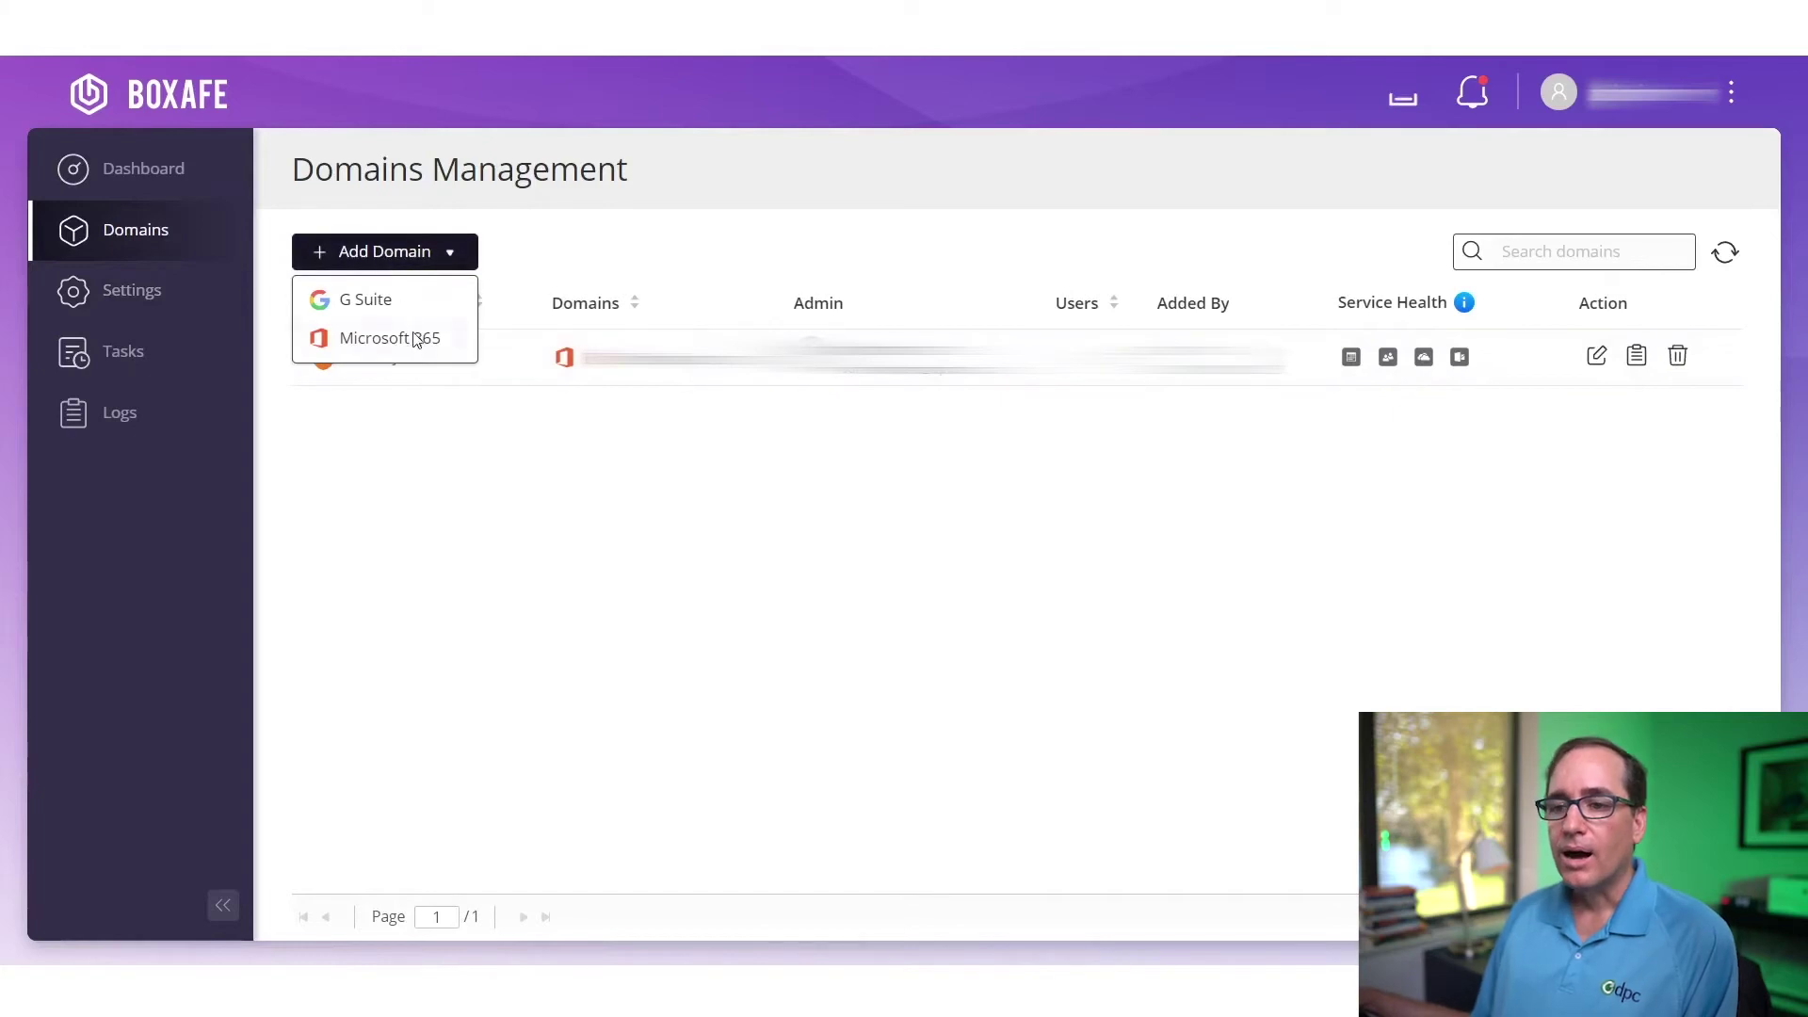
left_click(403, 417)
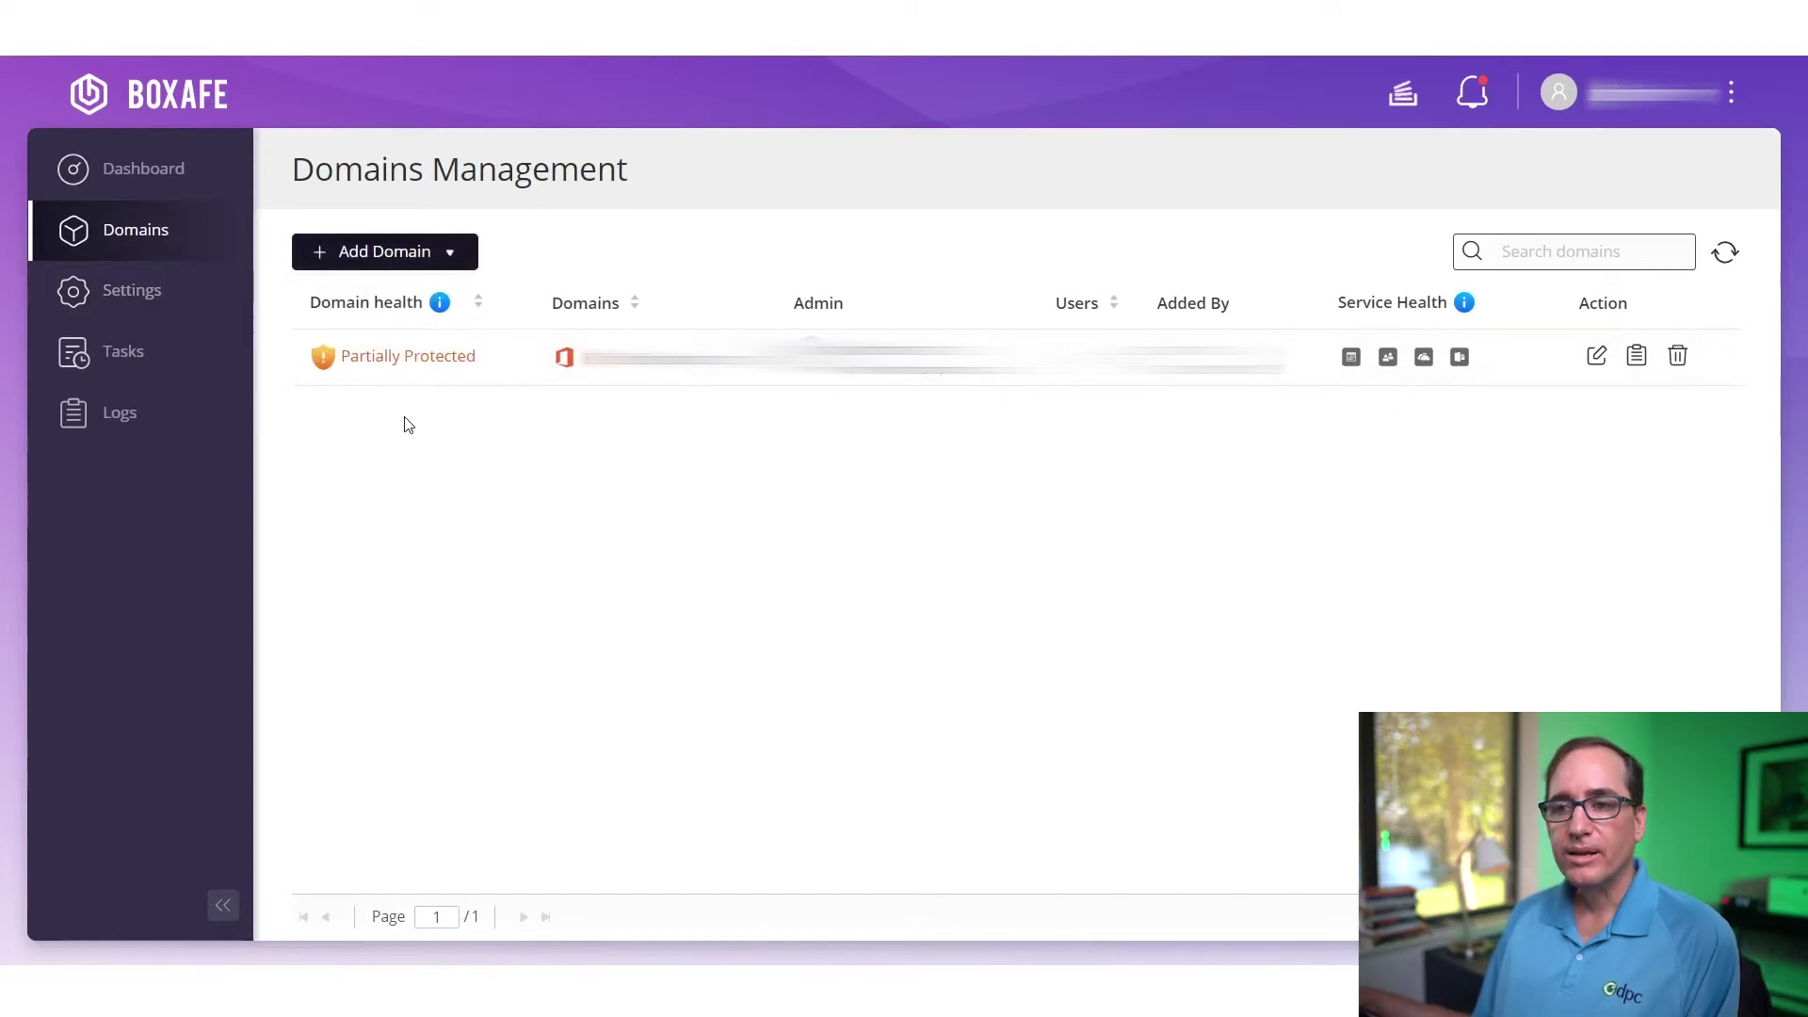
left_click(405, 263)
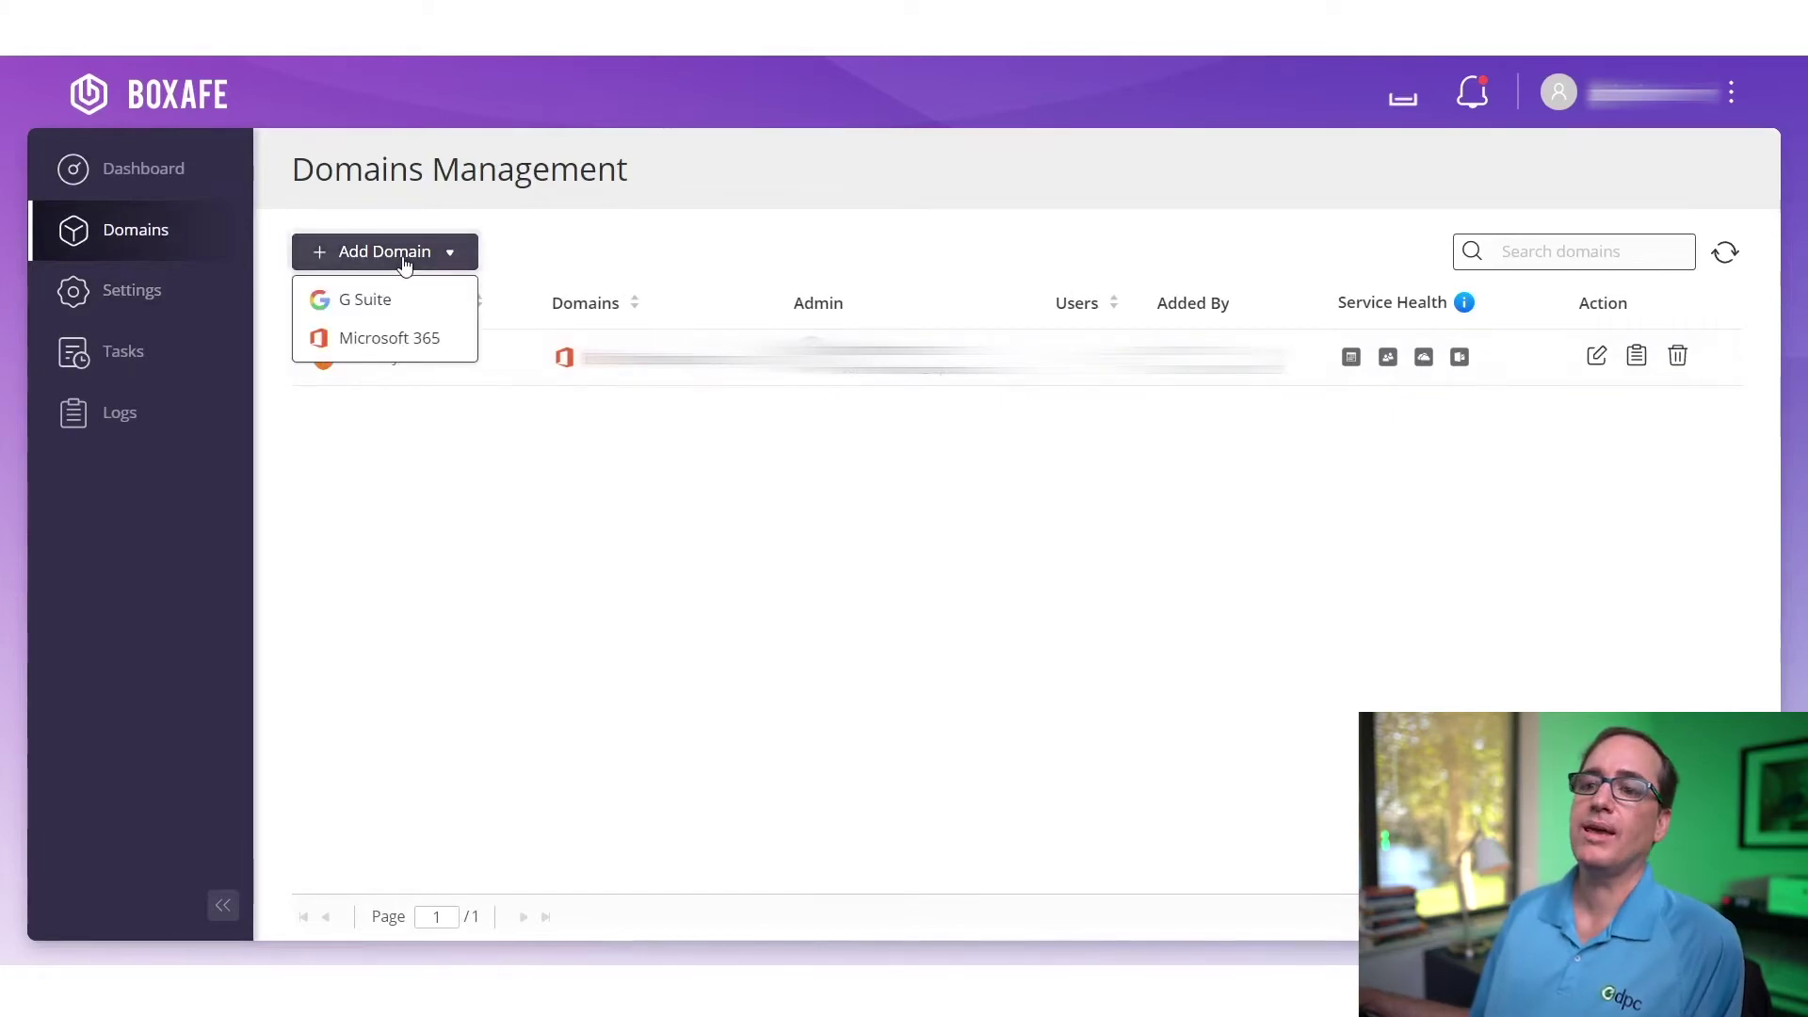
left_click(401, 343)
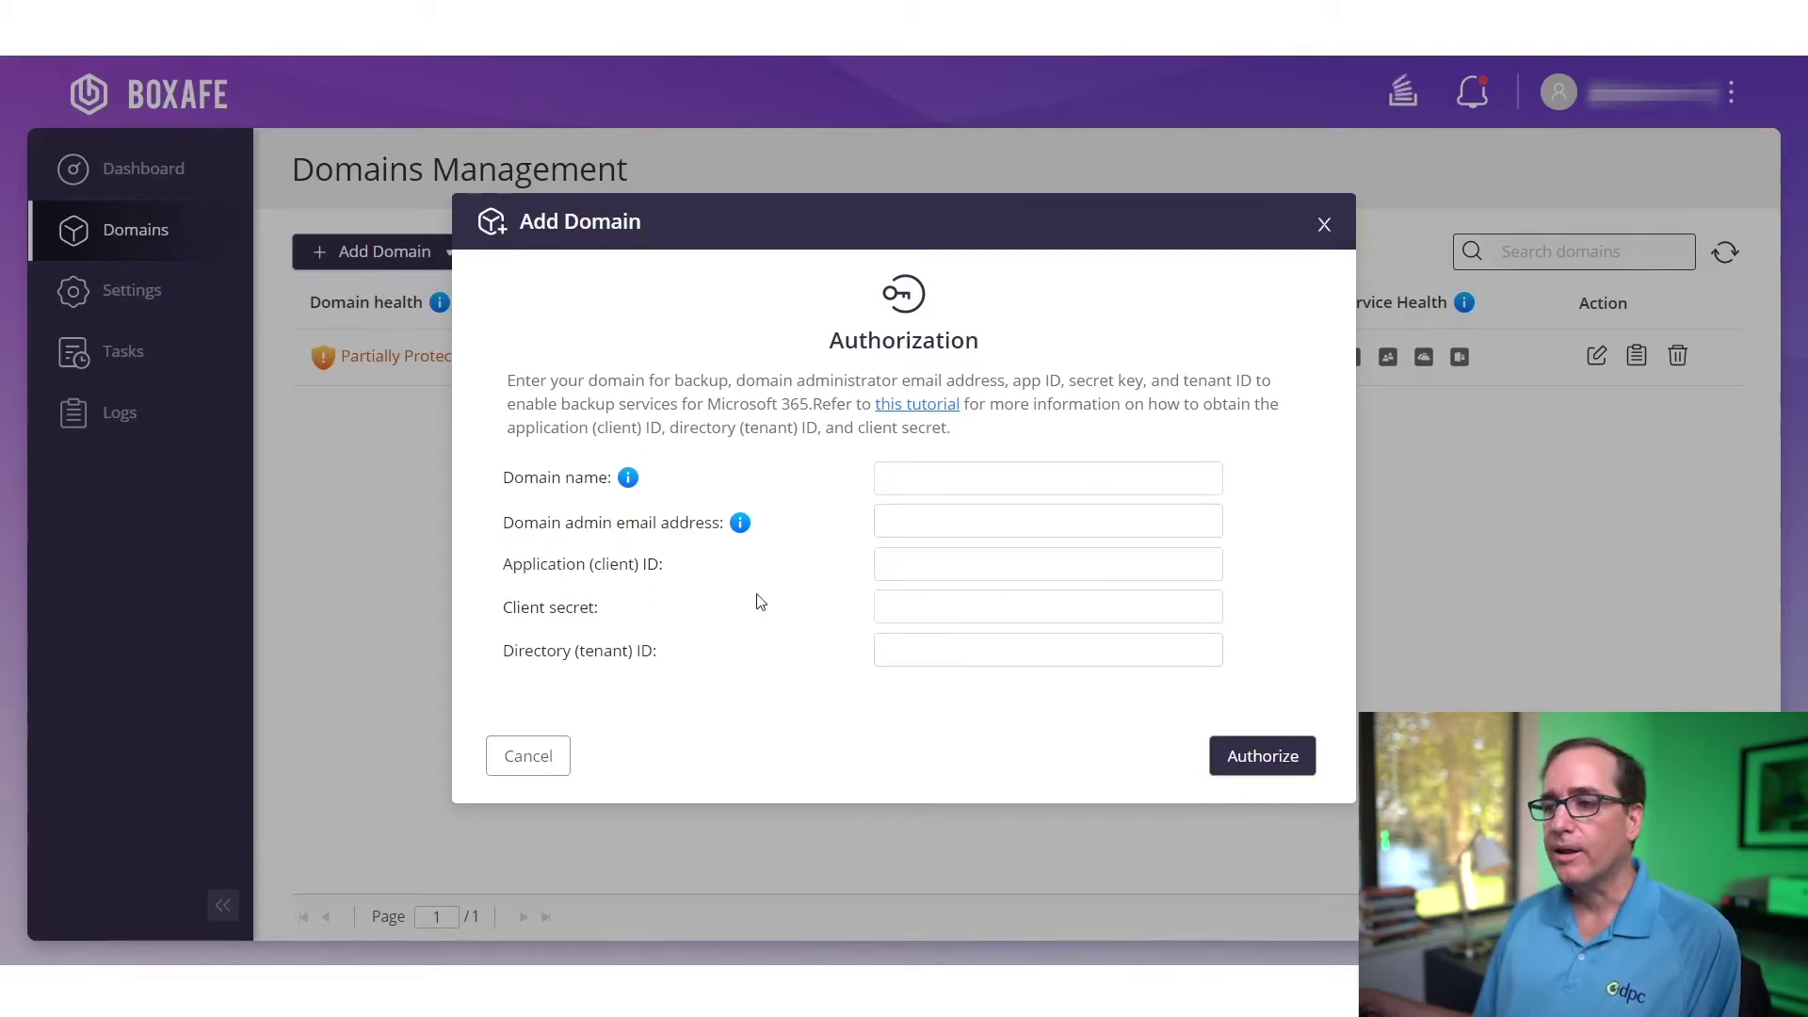
left_click(919, 415)
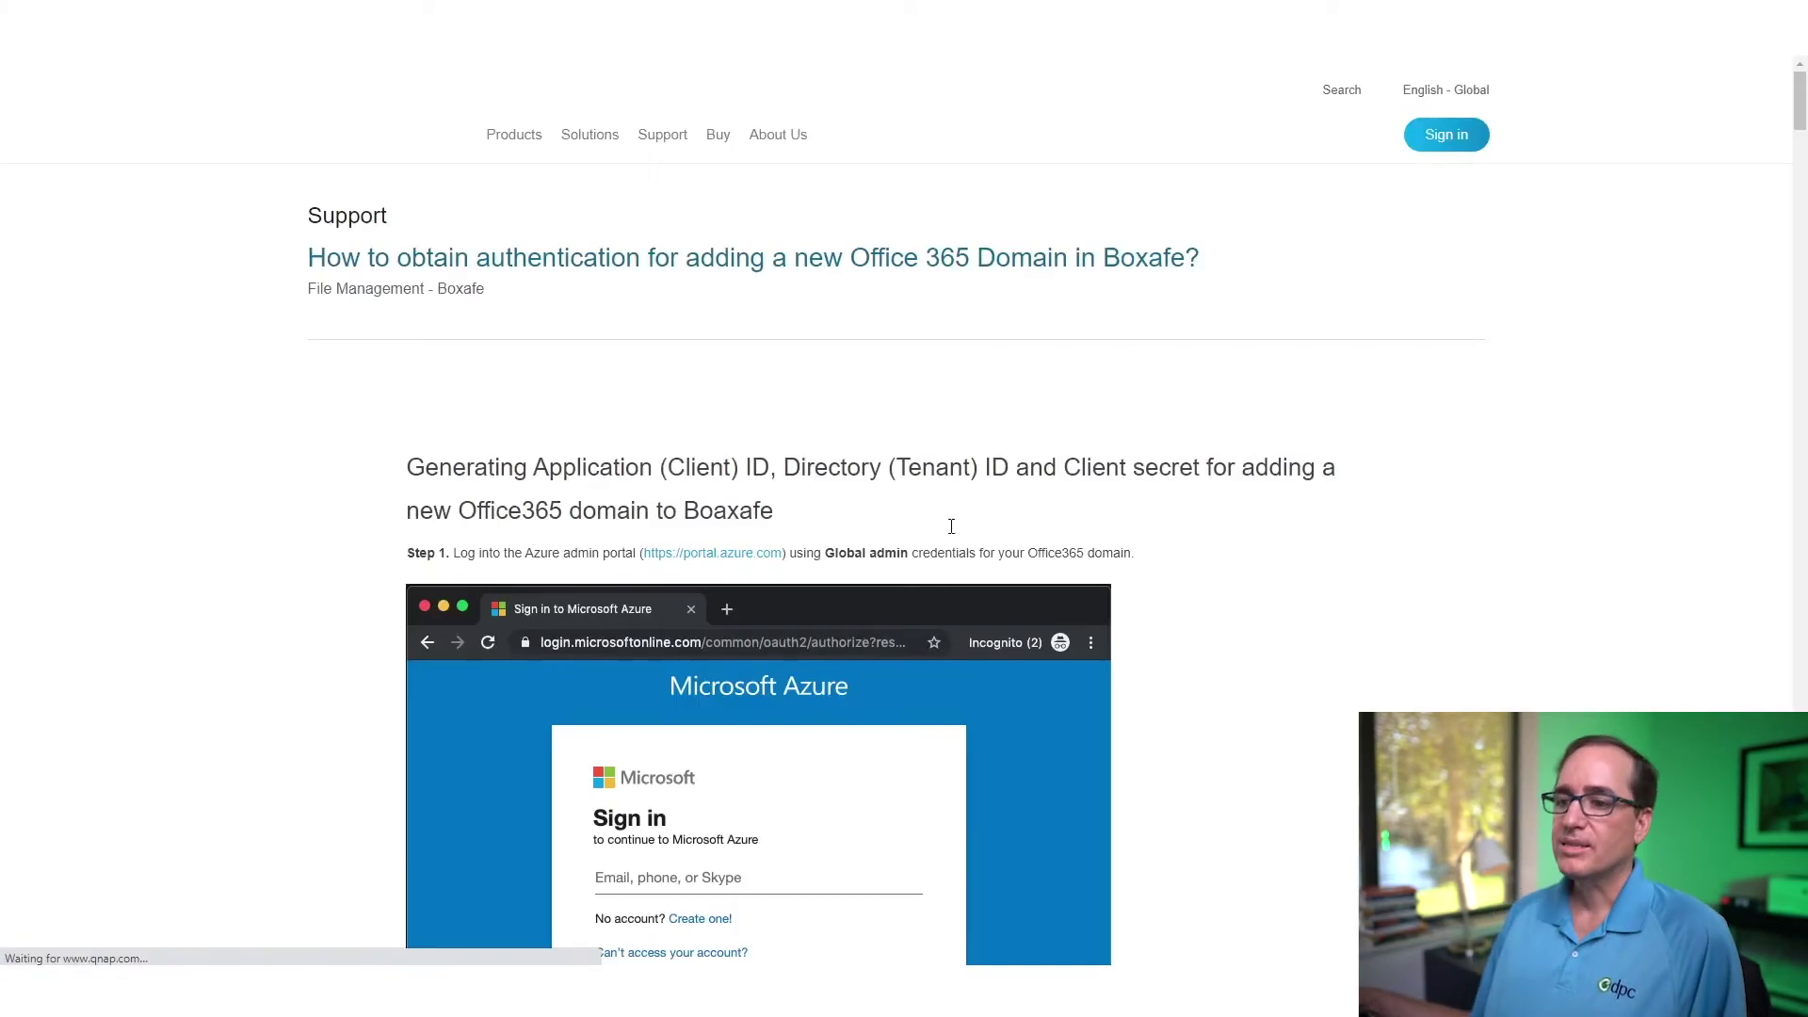
- Read the tutorial past the client-secret steps (Figures 10–12) to the 'Adding API permissions' section
scroll(344, 659, "down", 3)
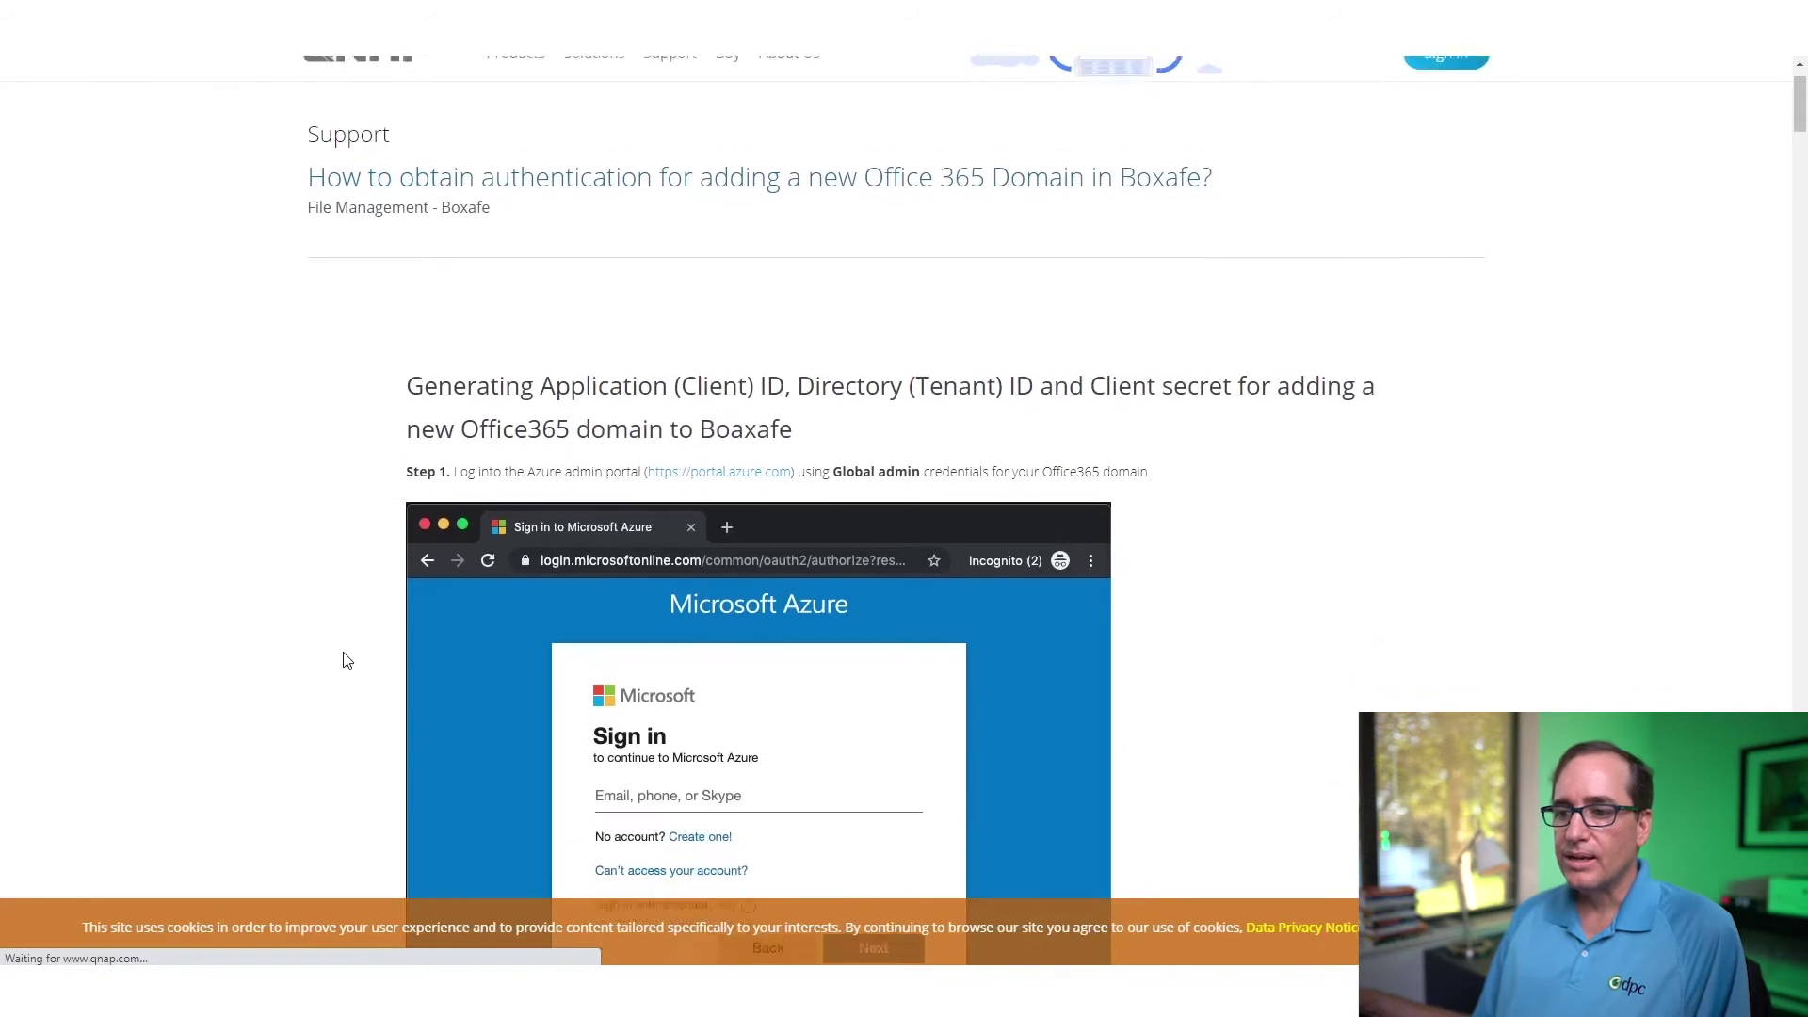
scroll(344, 659, "down", 3)
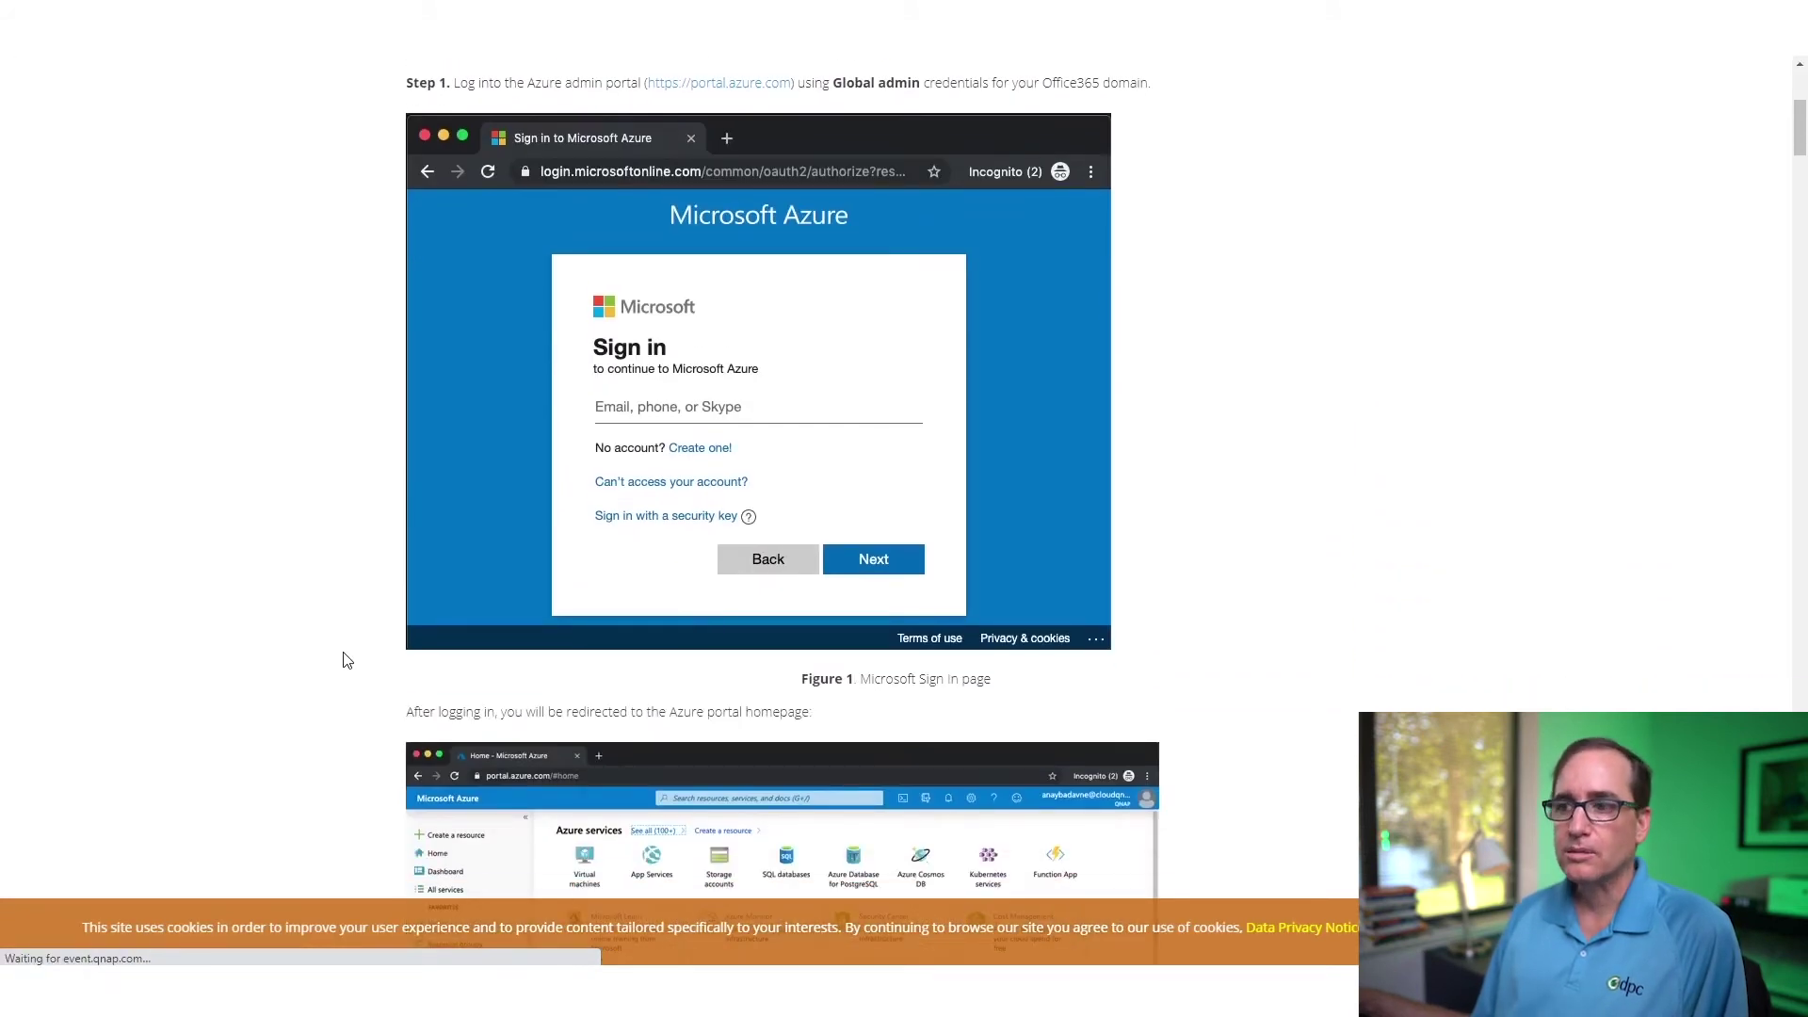
scroll(345, 659, "down", 2)
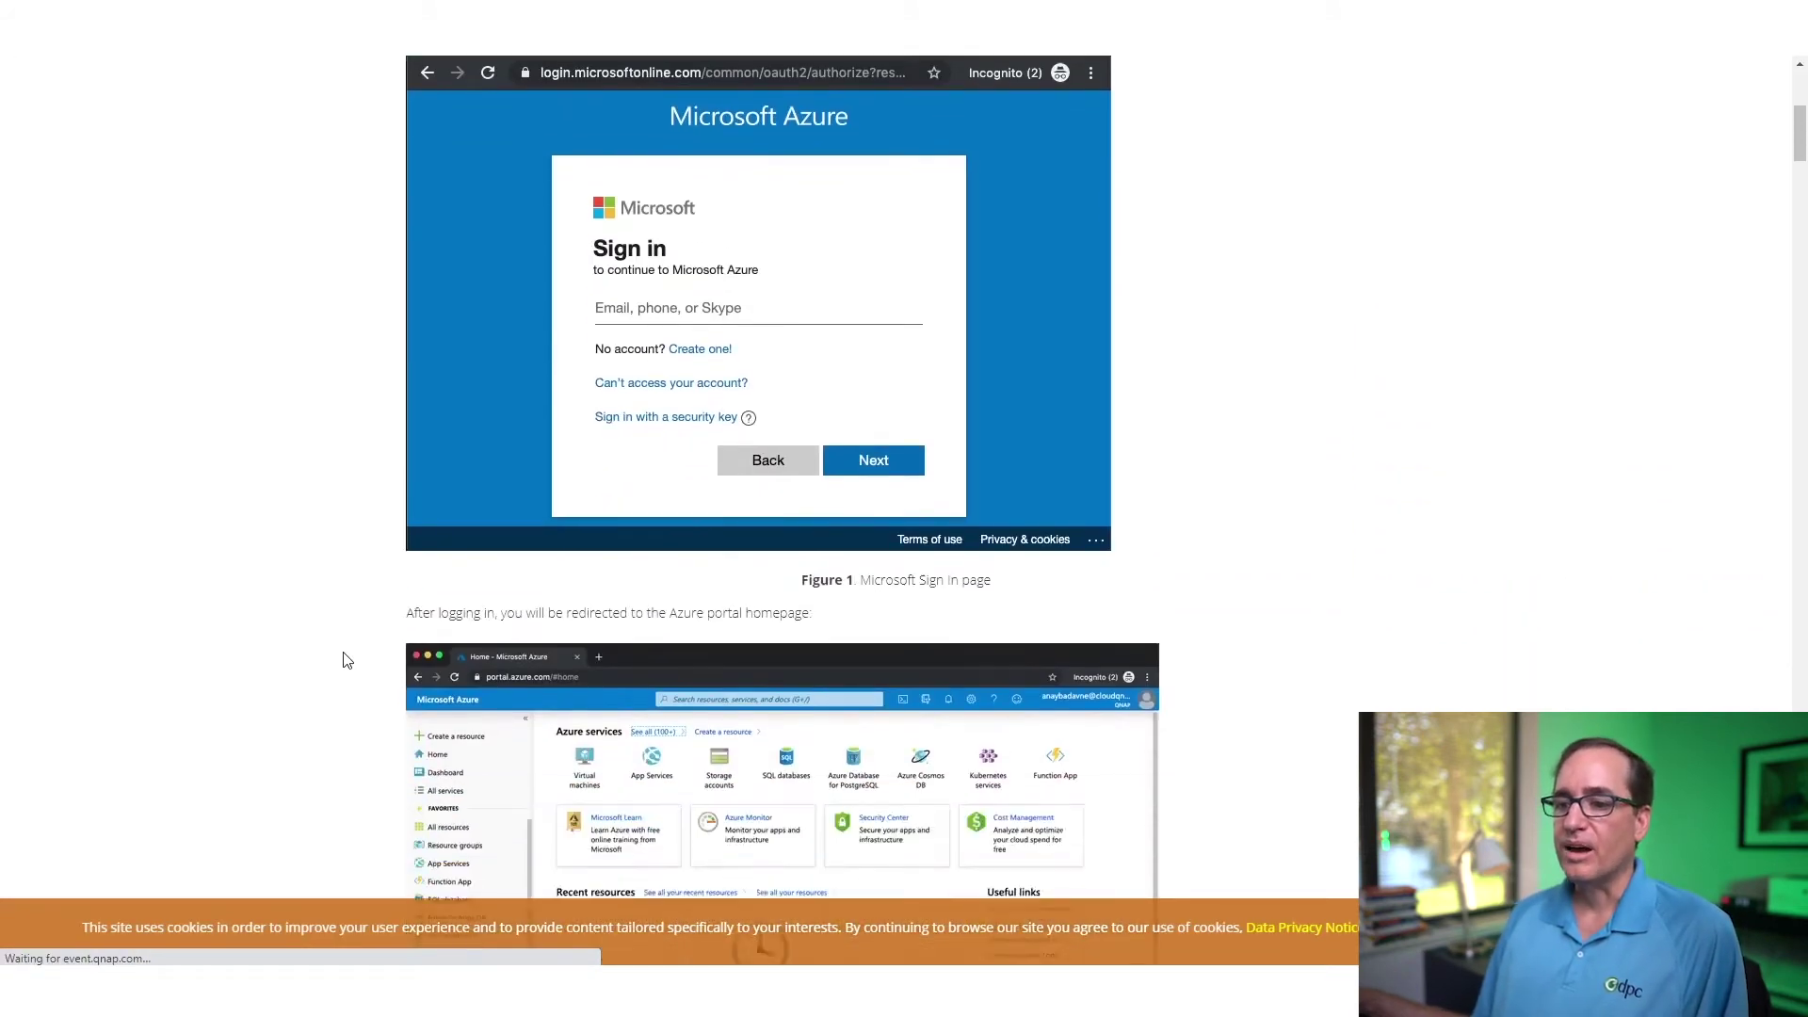
scroll(345, 660, "down", 7)
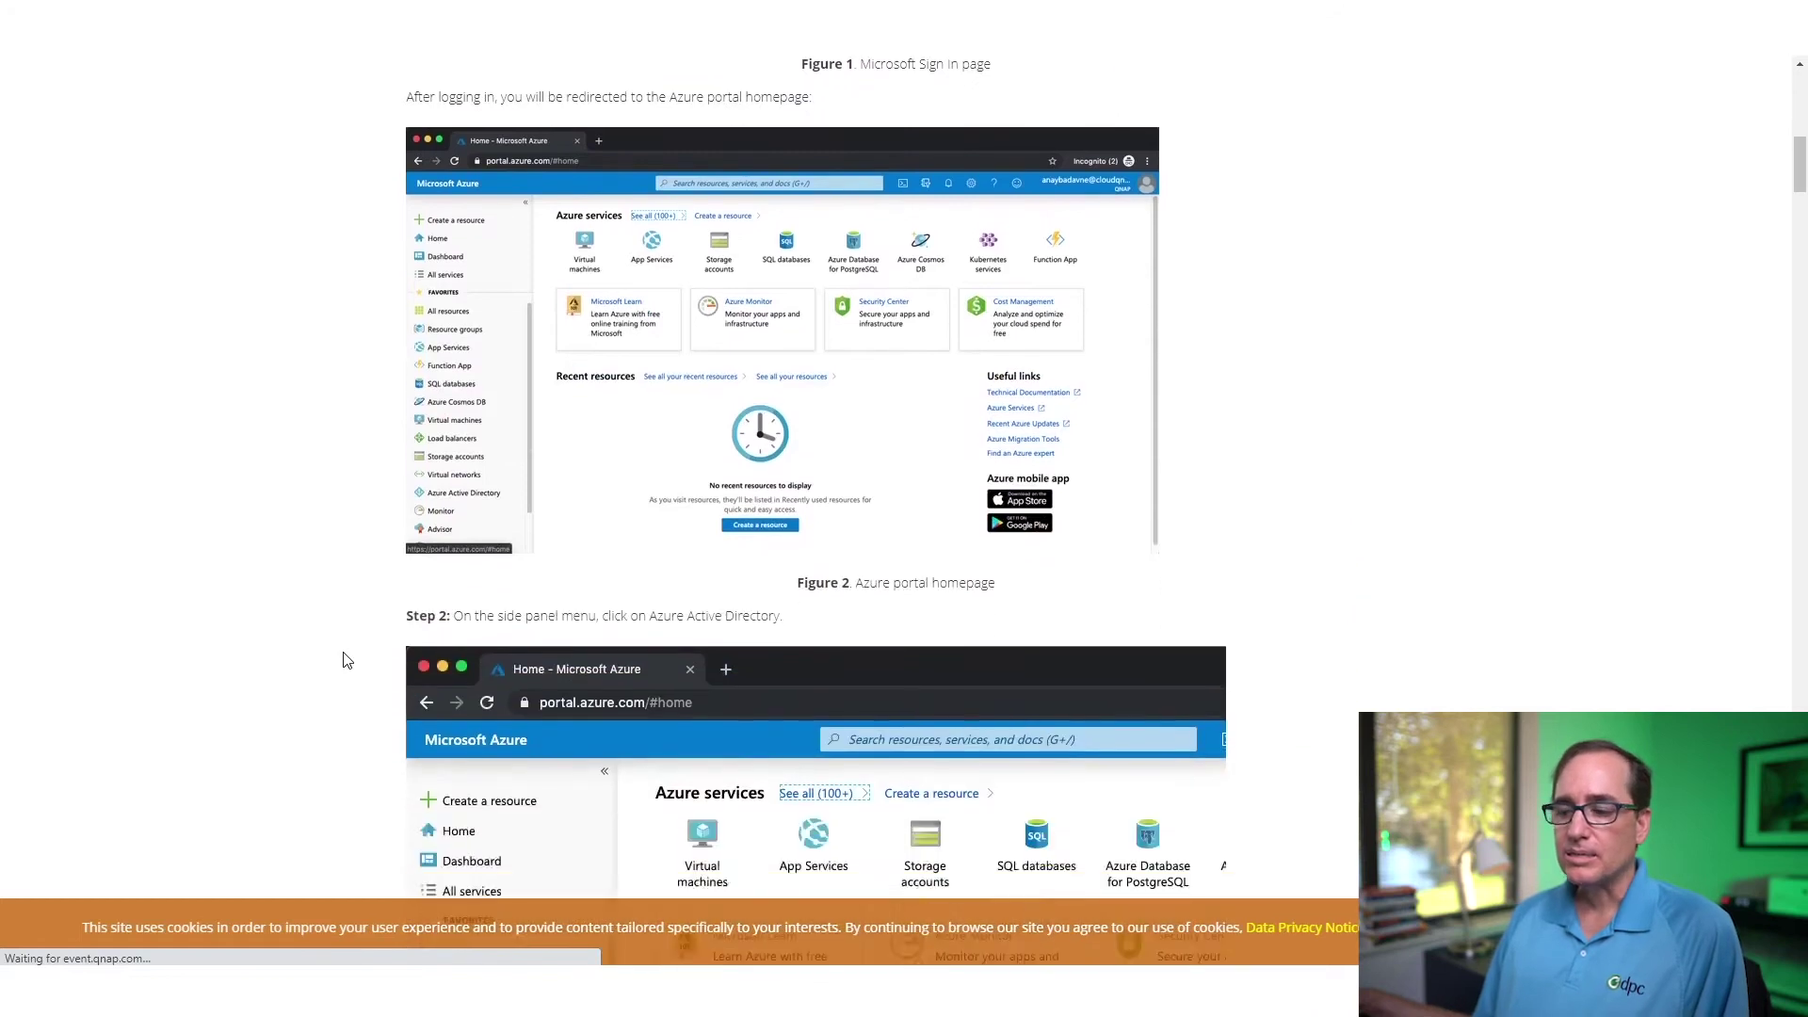
scroll(345, 660, "down", 1)
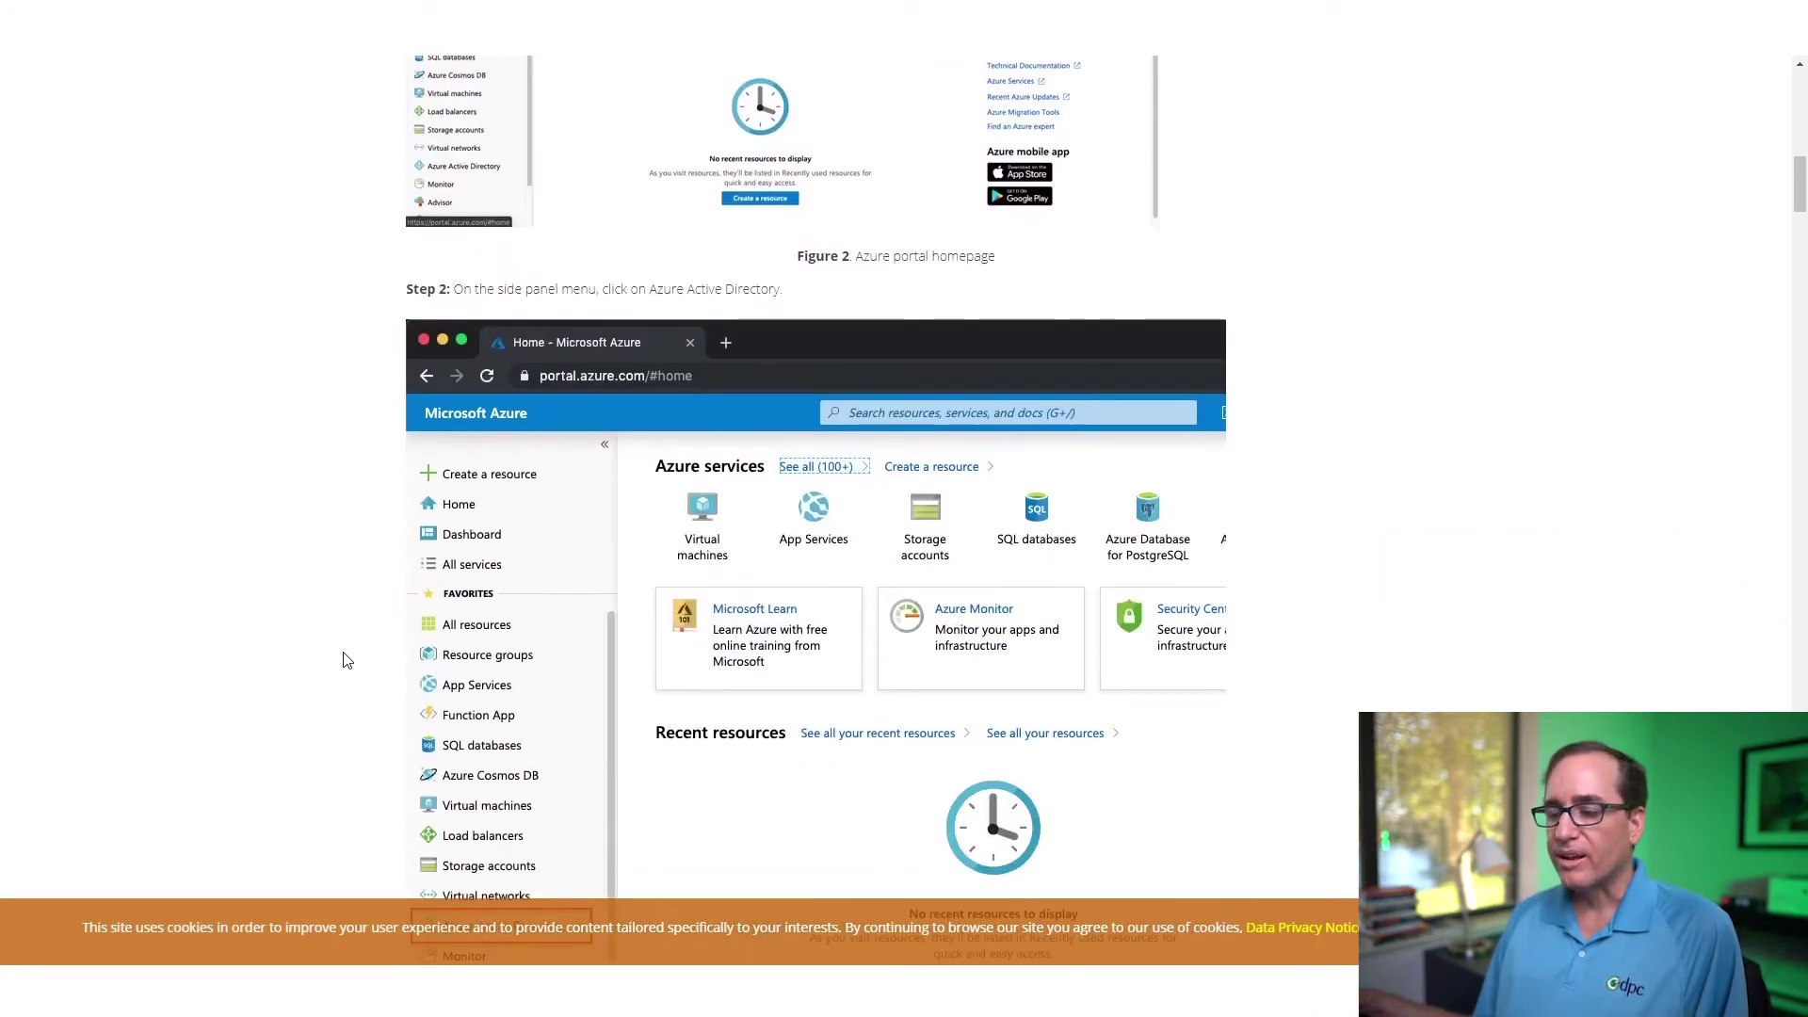
scroll(345, 659, "down", 1)
scroll(344, 659, "down", 5)
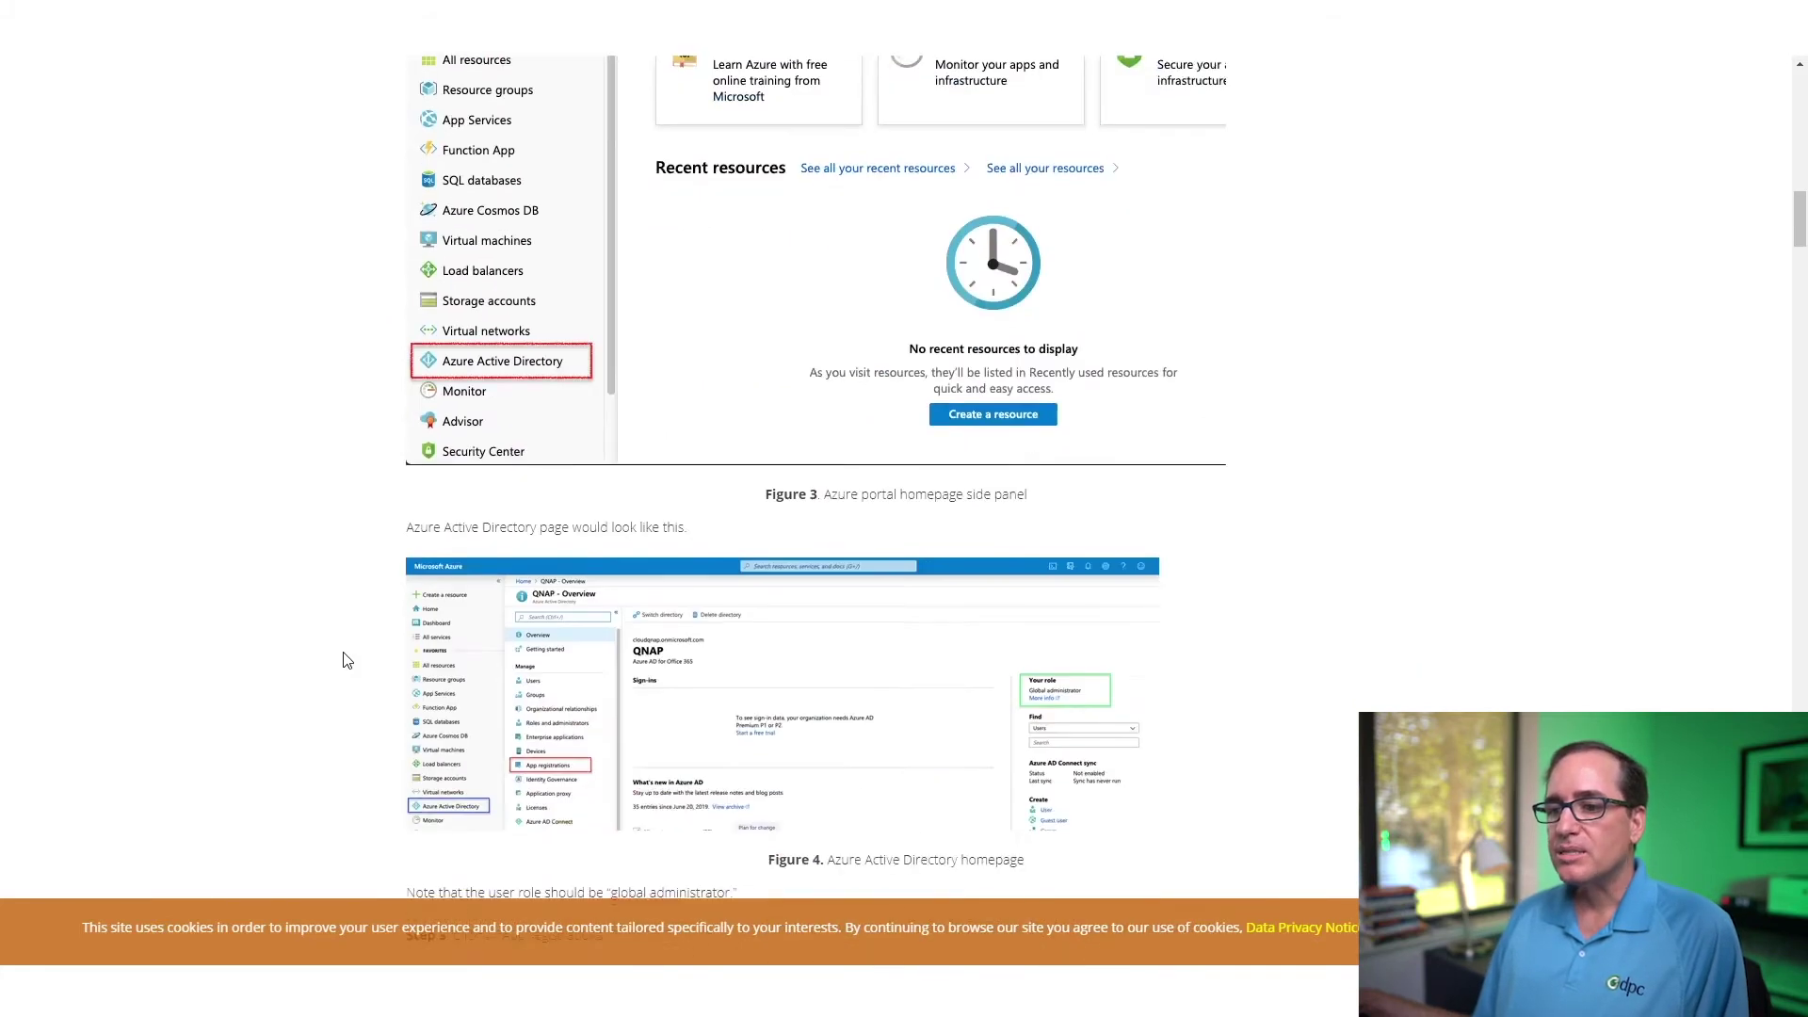
scroll(344, 659, "down", 4)
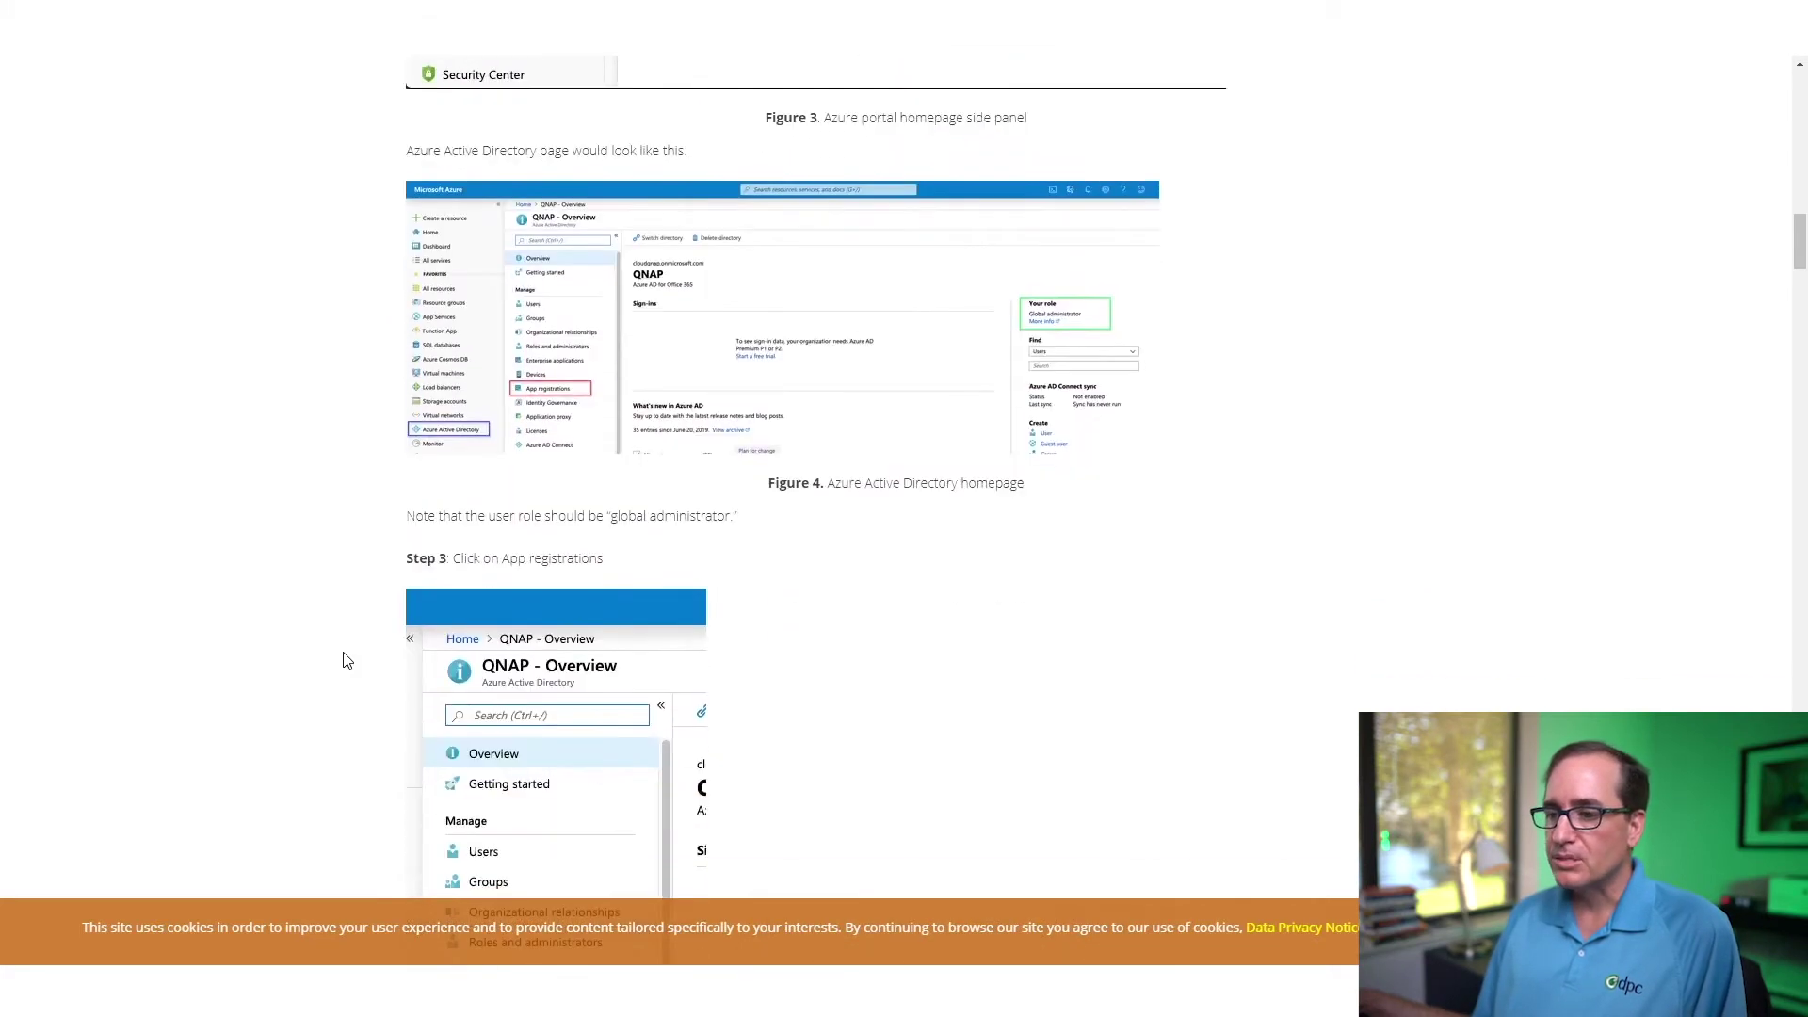
scroll(345, 660, "down", 3)
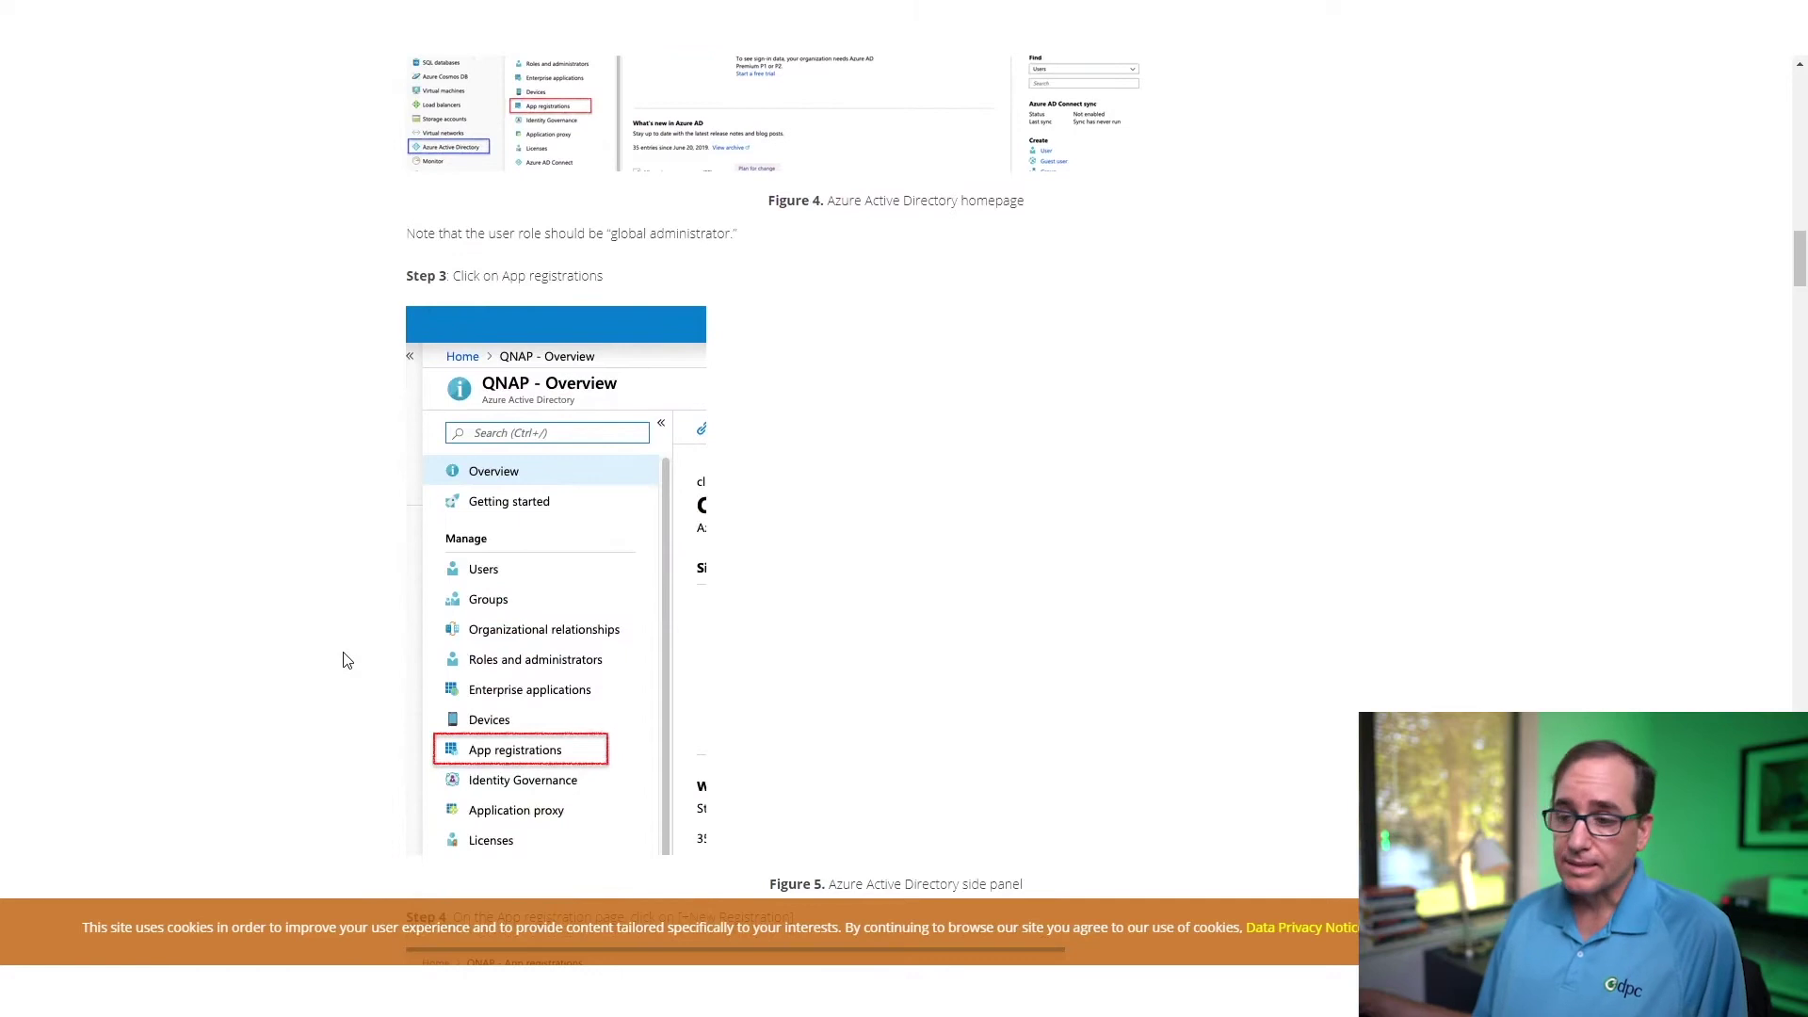
scroll(344, 659, "down", 1)
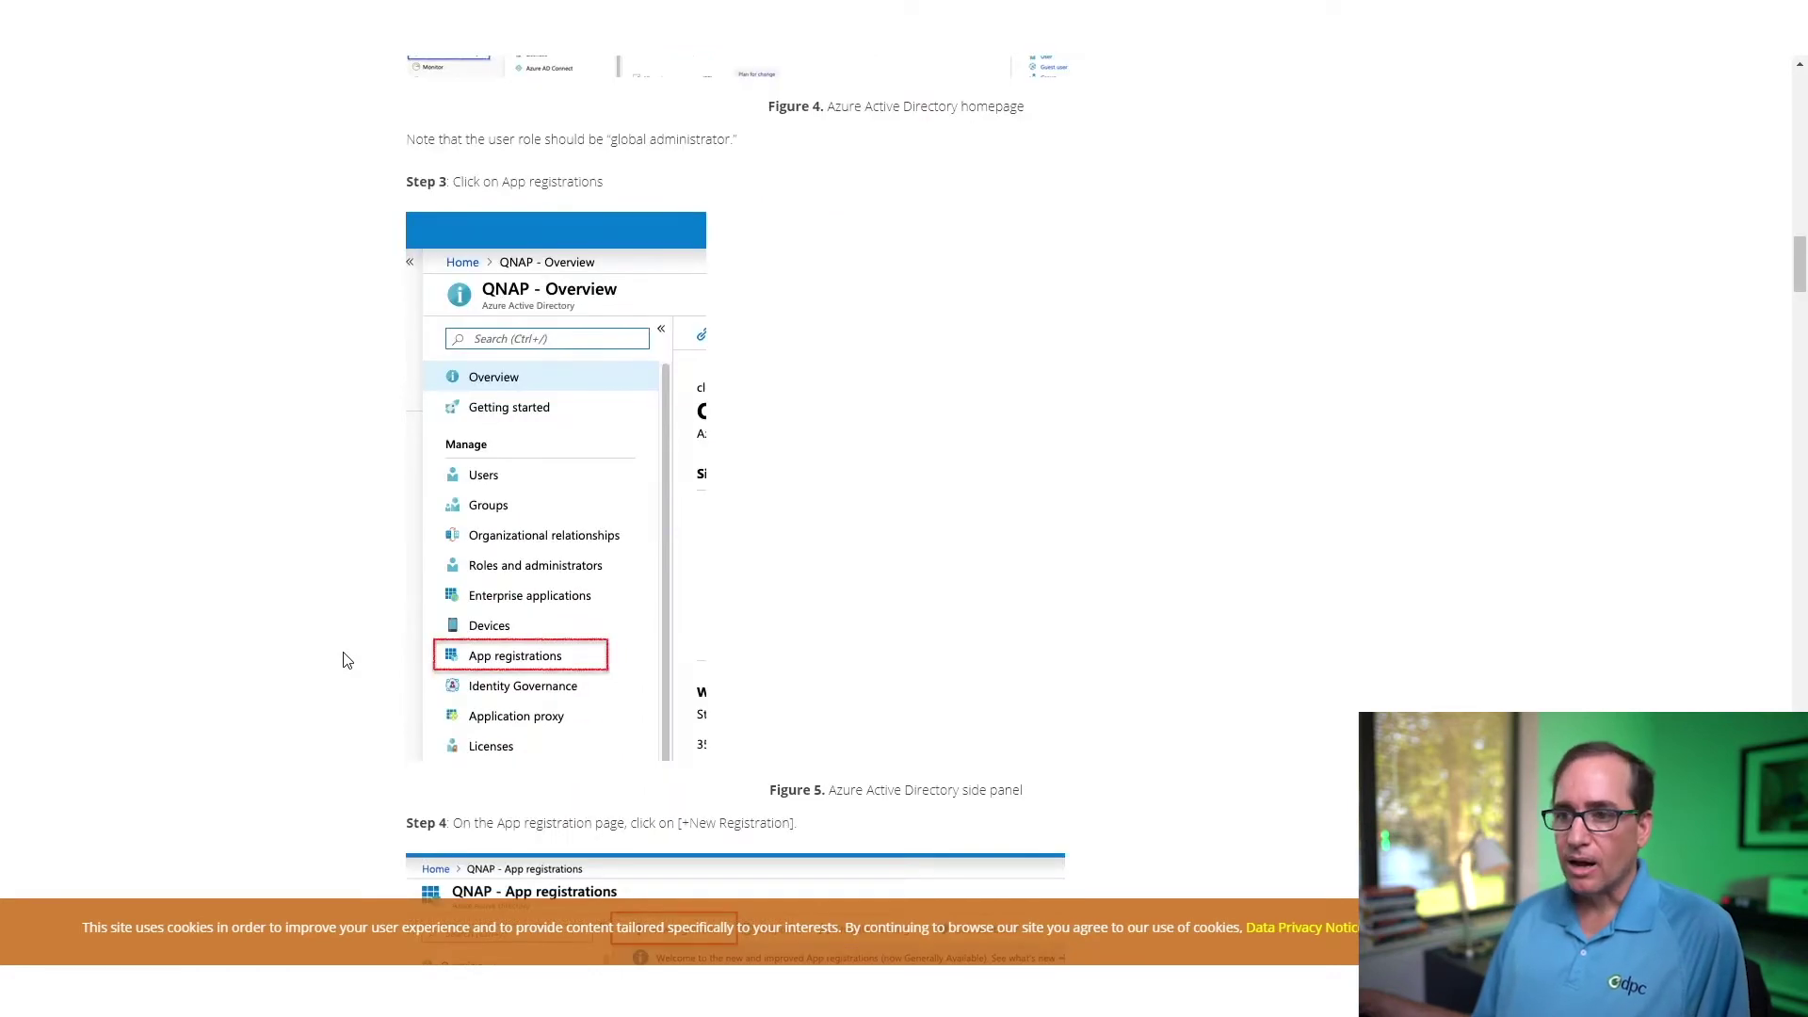
scroll(345, 659, "down", 7)
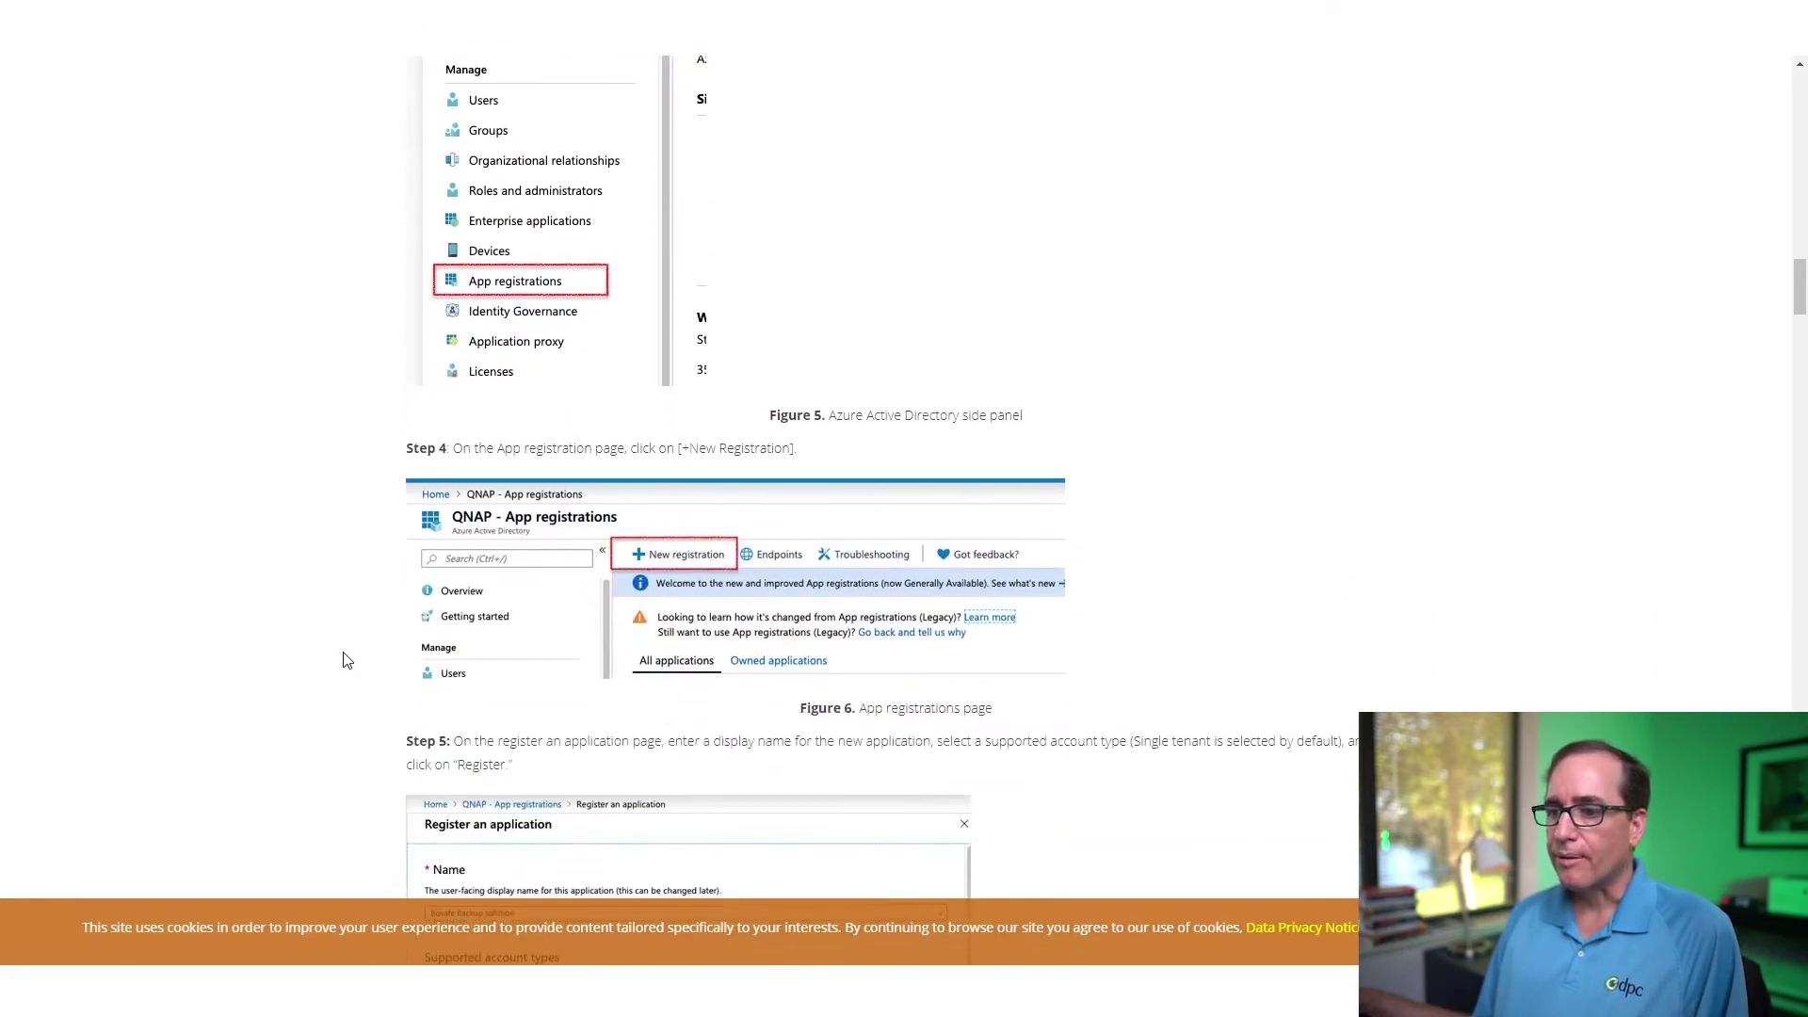
scroll(344, 659, "down", 1)
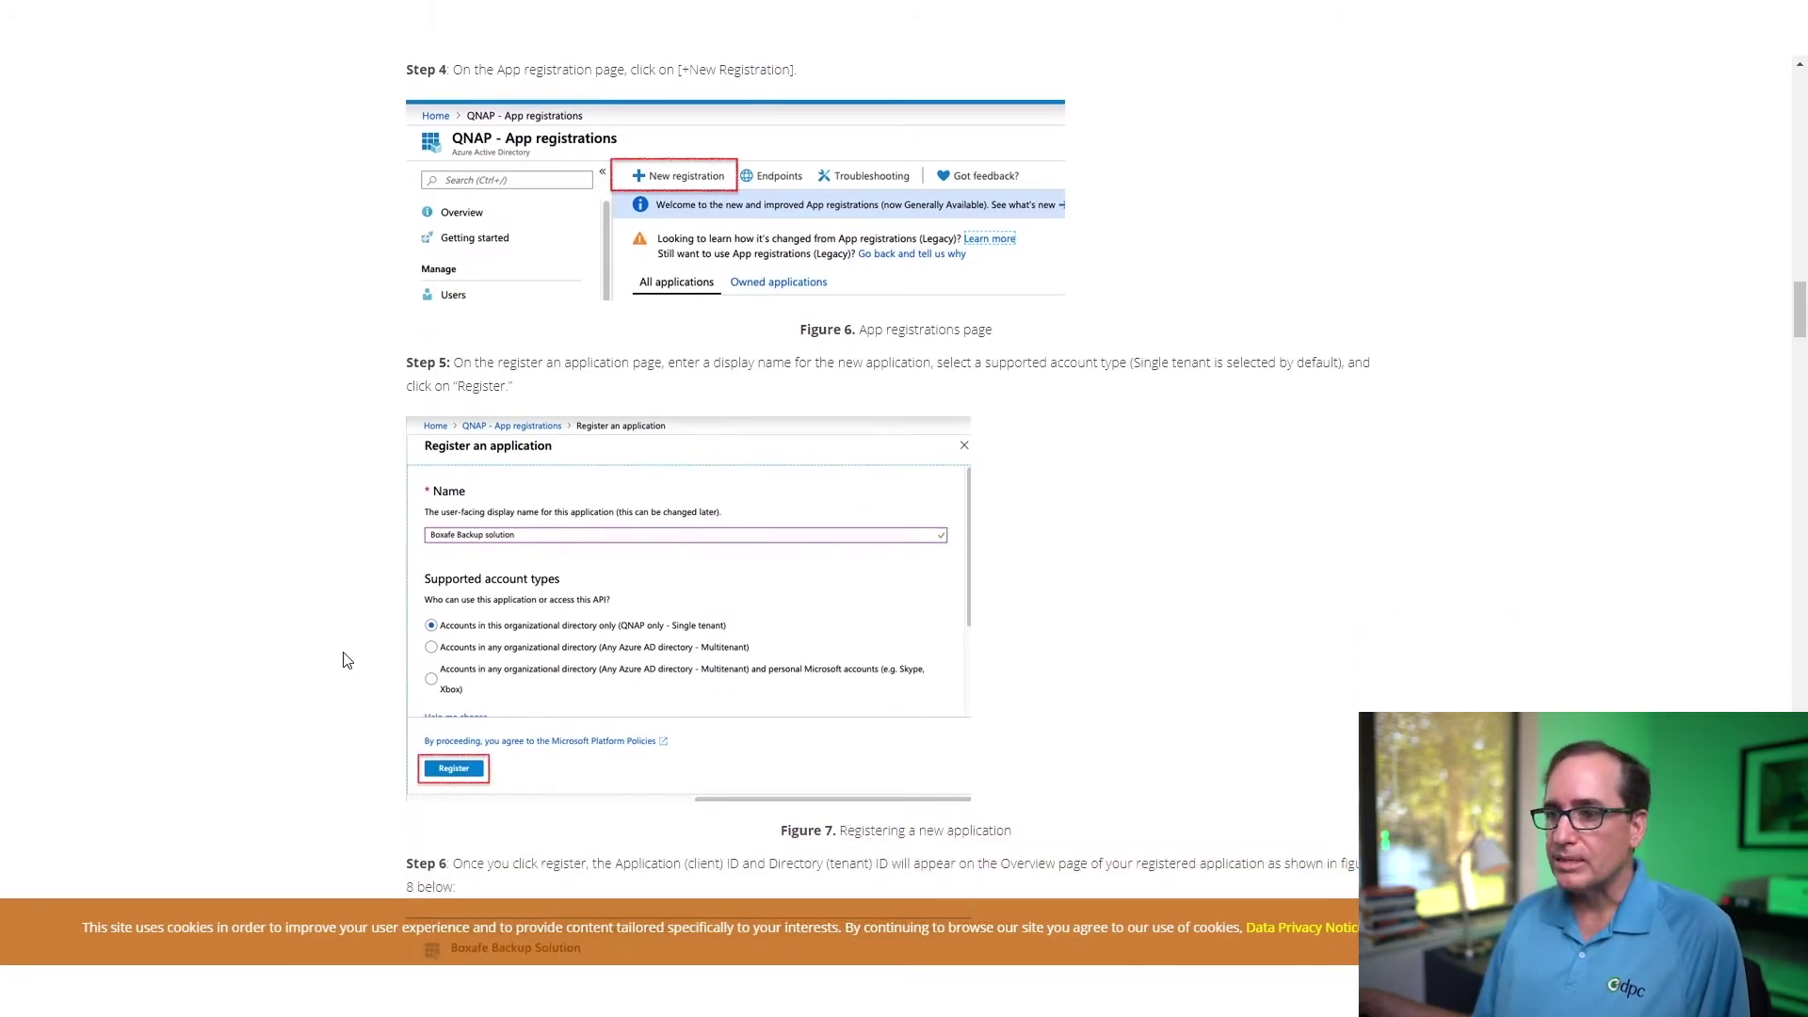
scroll(345, 659, "down", 4)
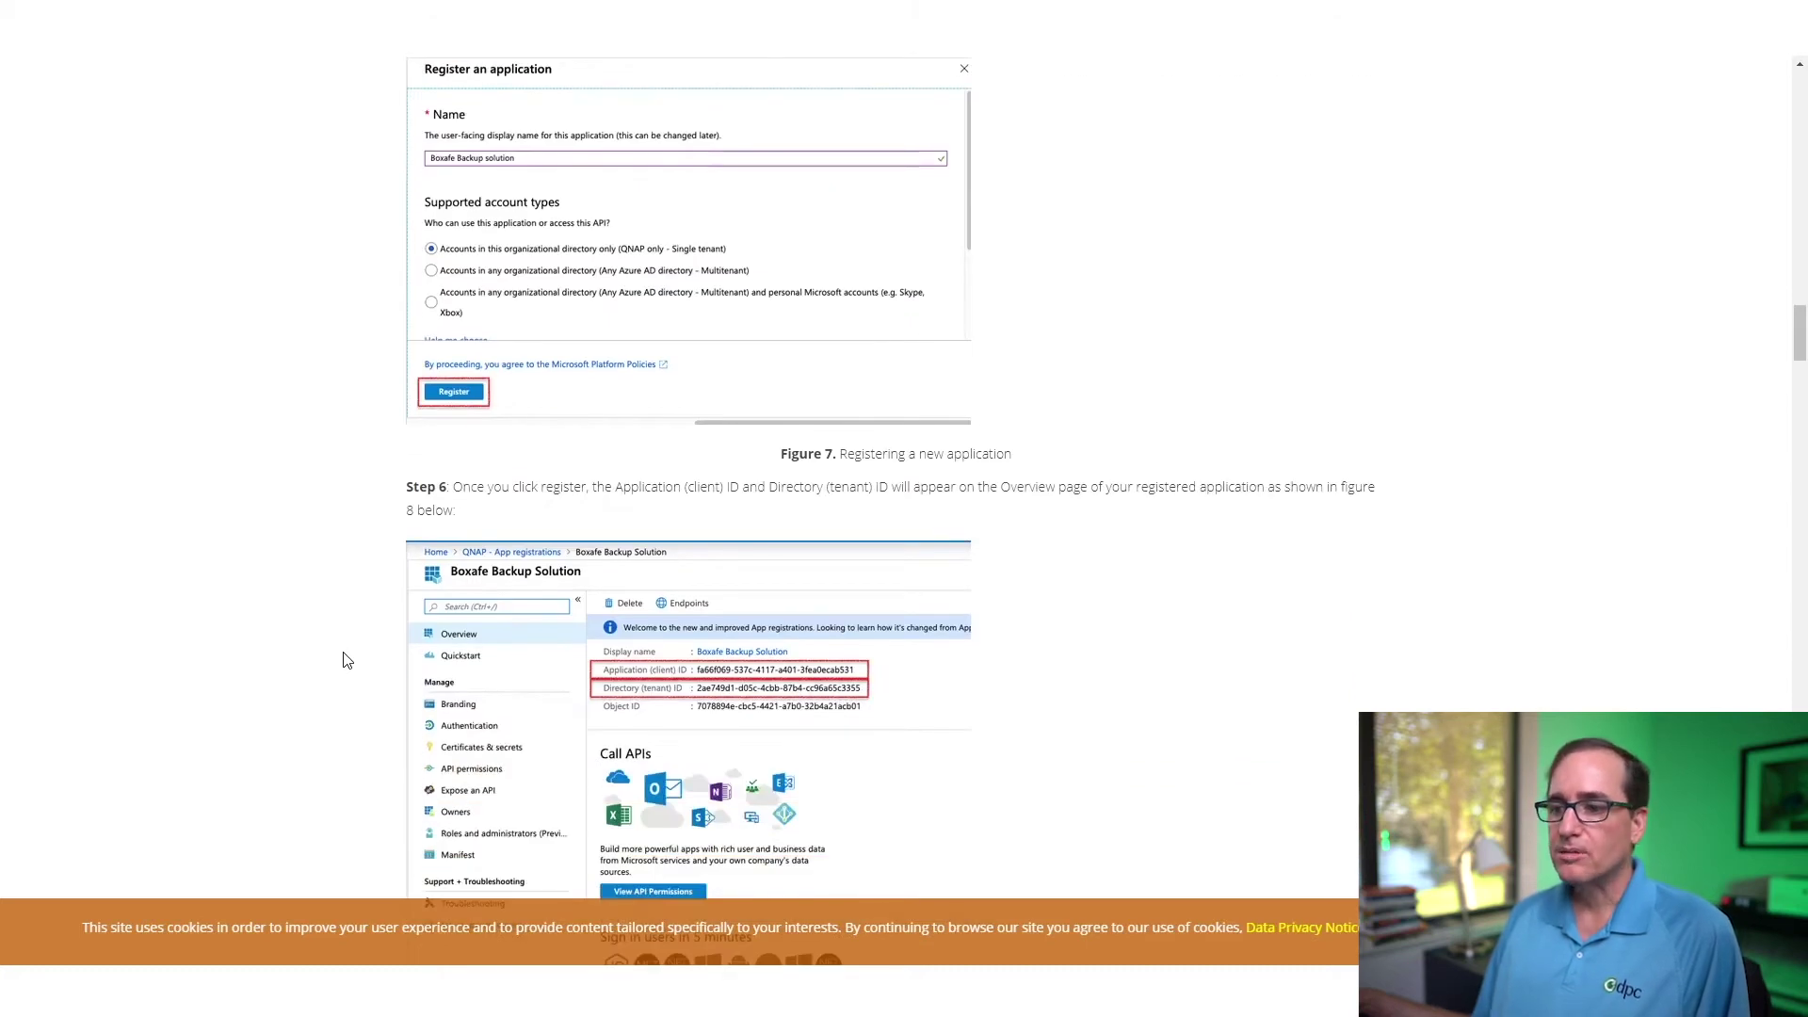
scroll(344, 659, "down", 3)
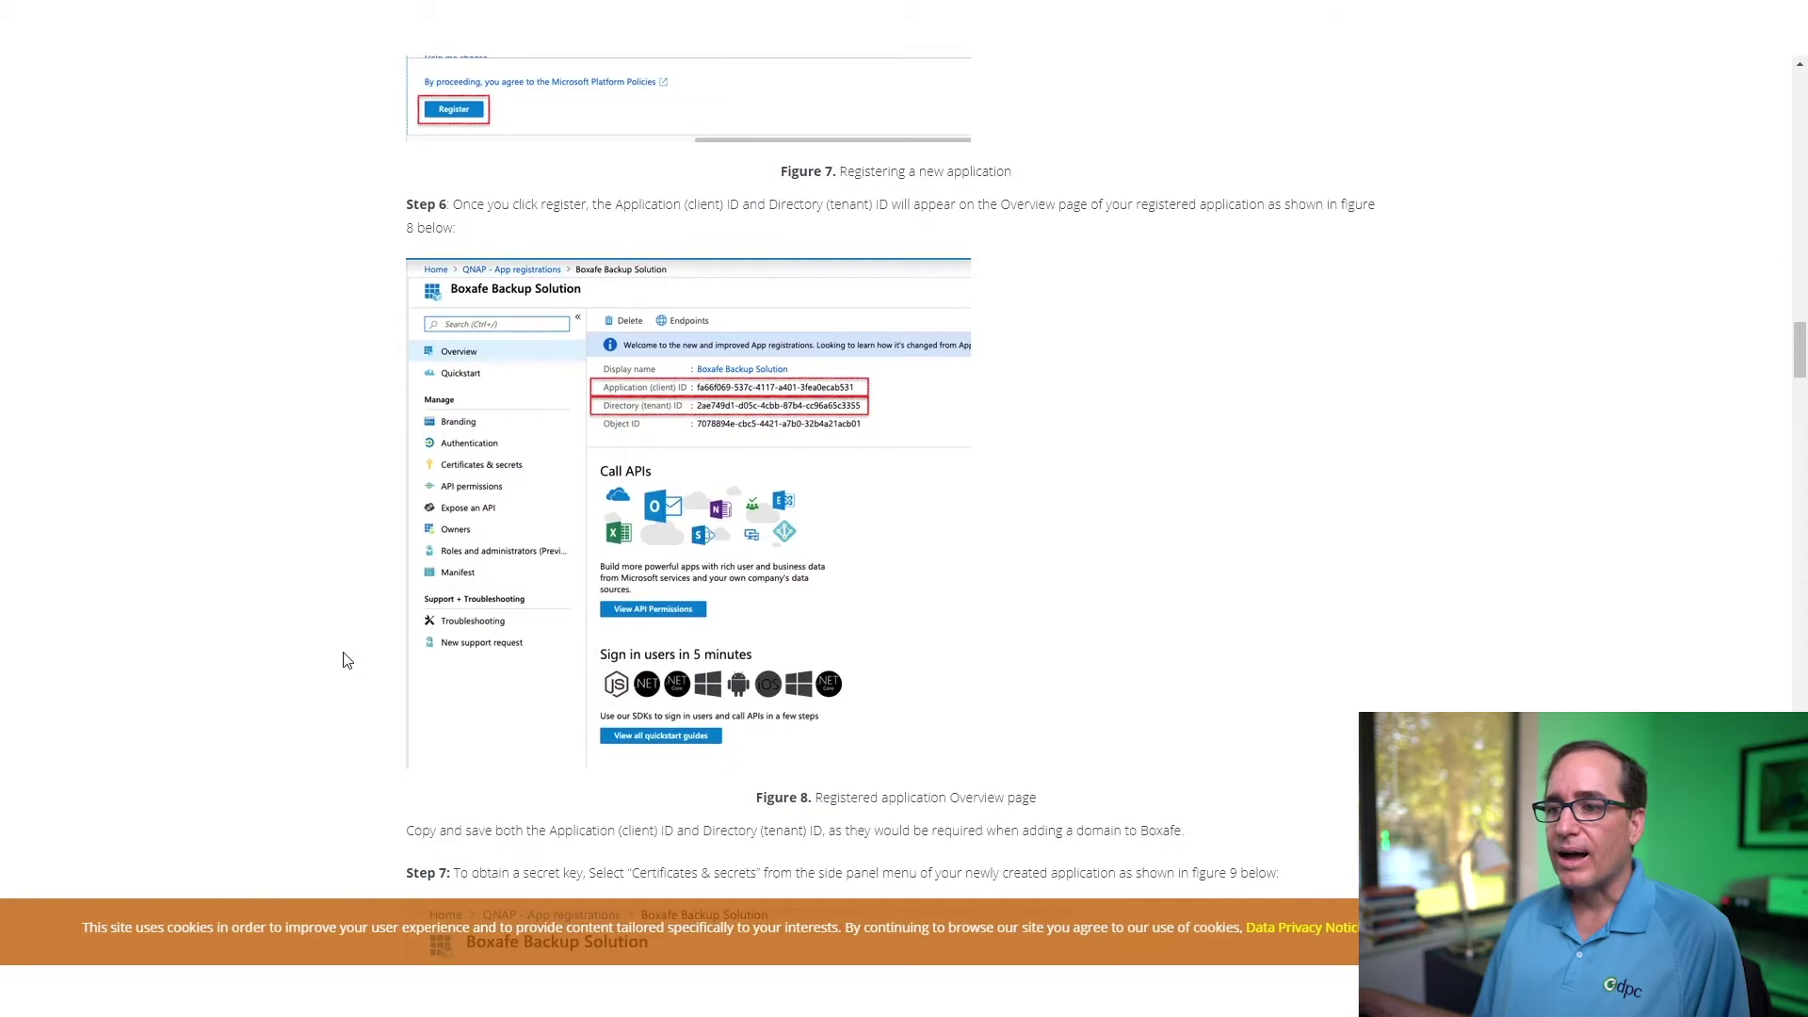
scroll(345, 659, "down", 17)
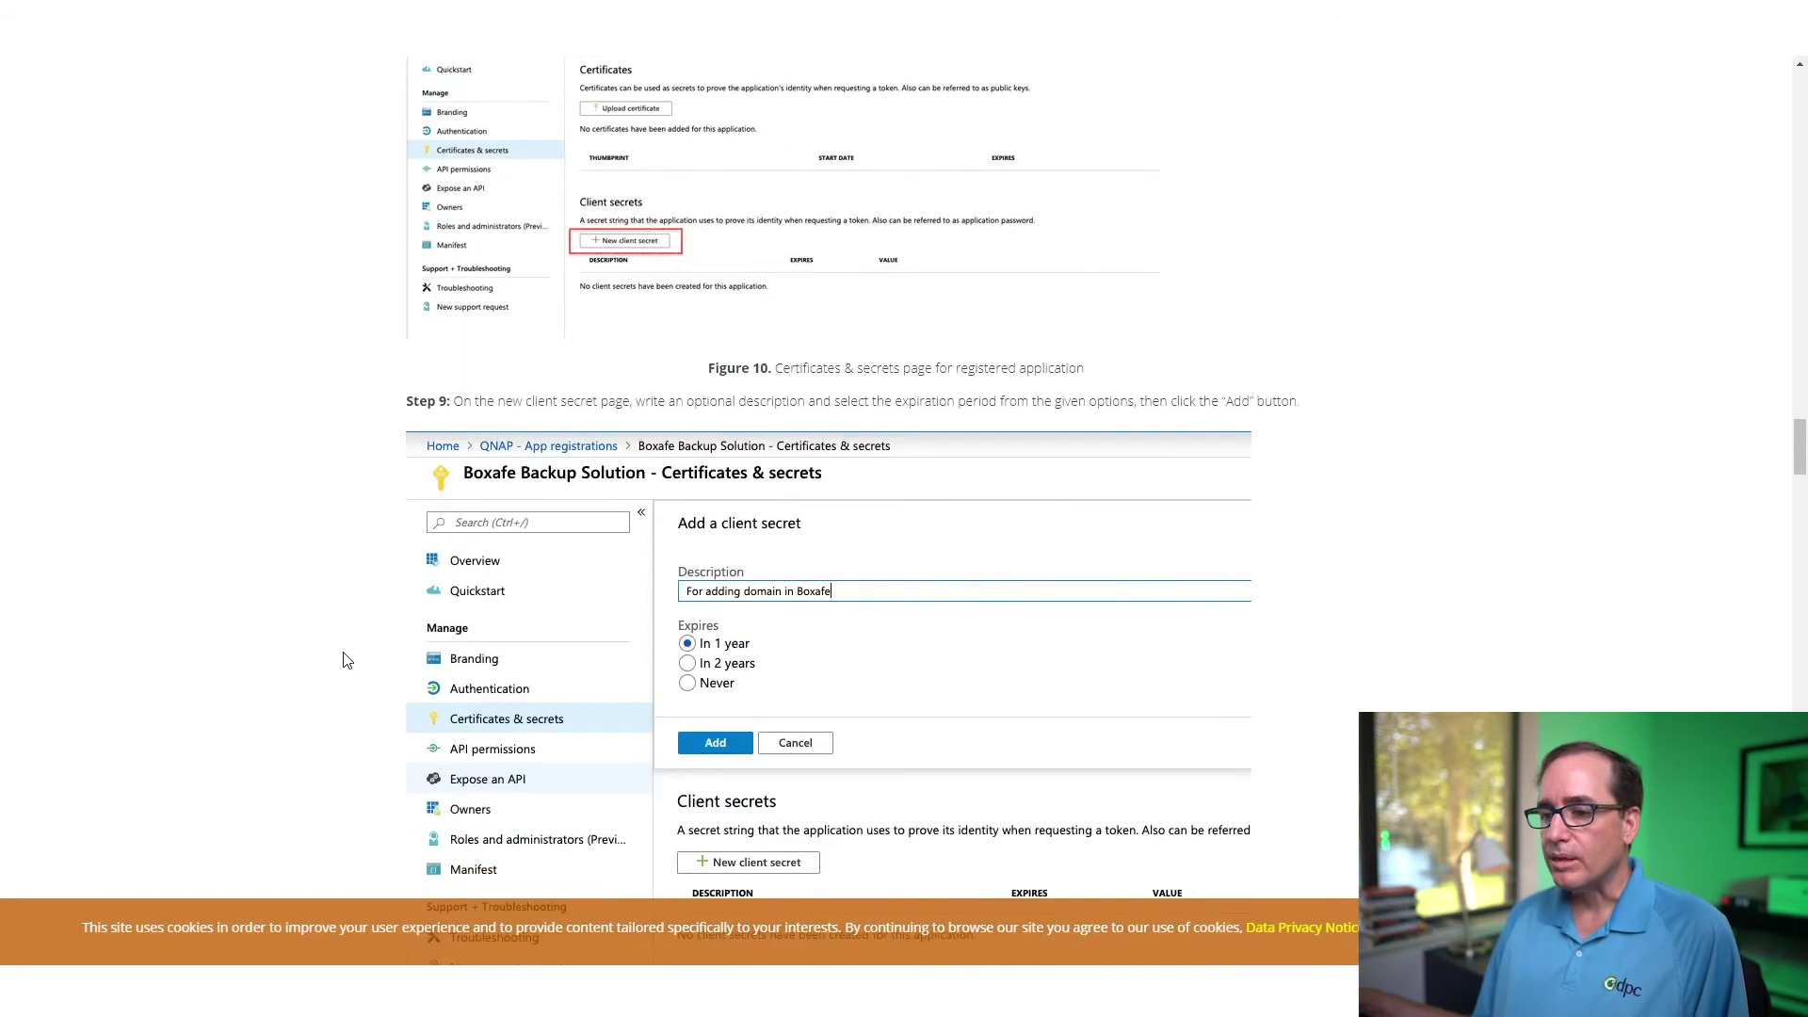
scroll(345, 659, "down", 10)
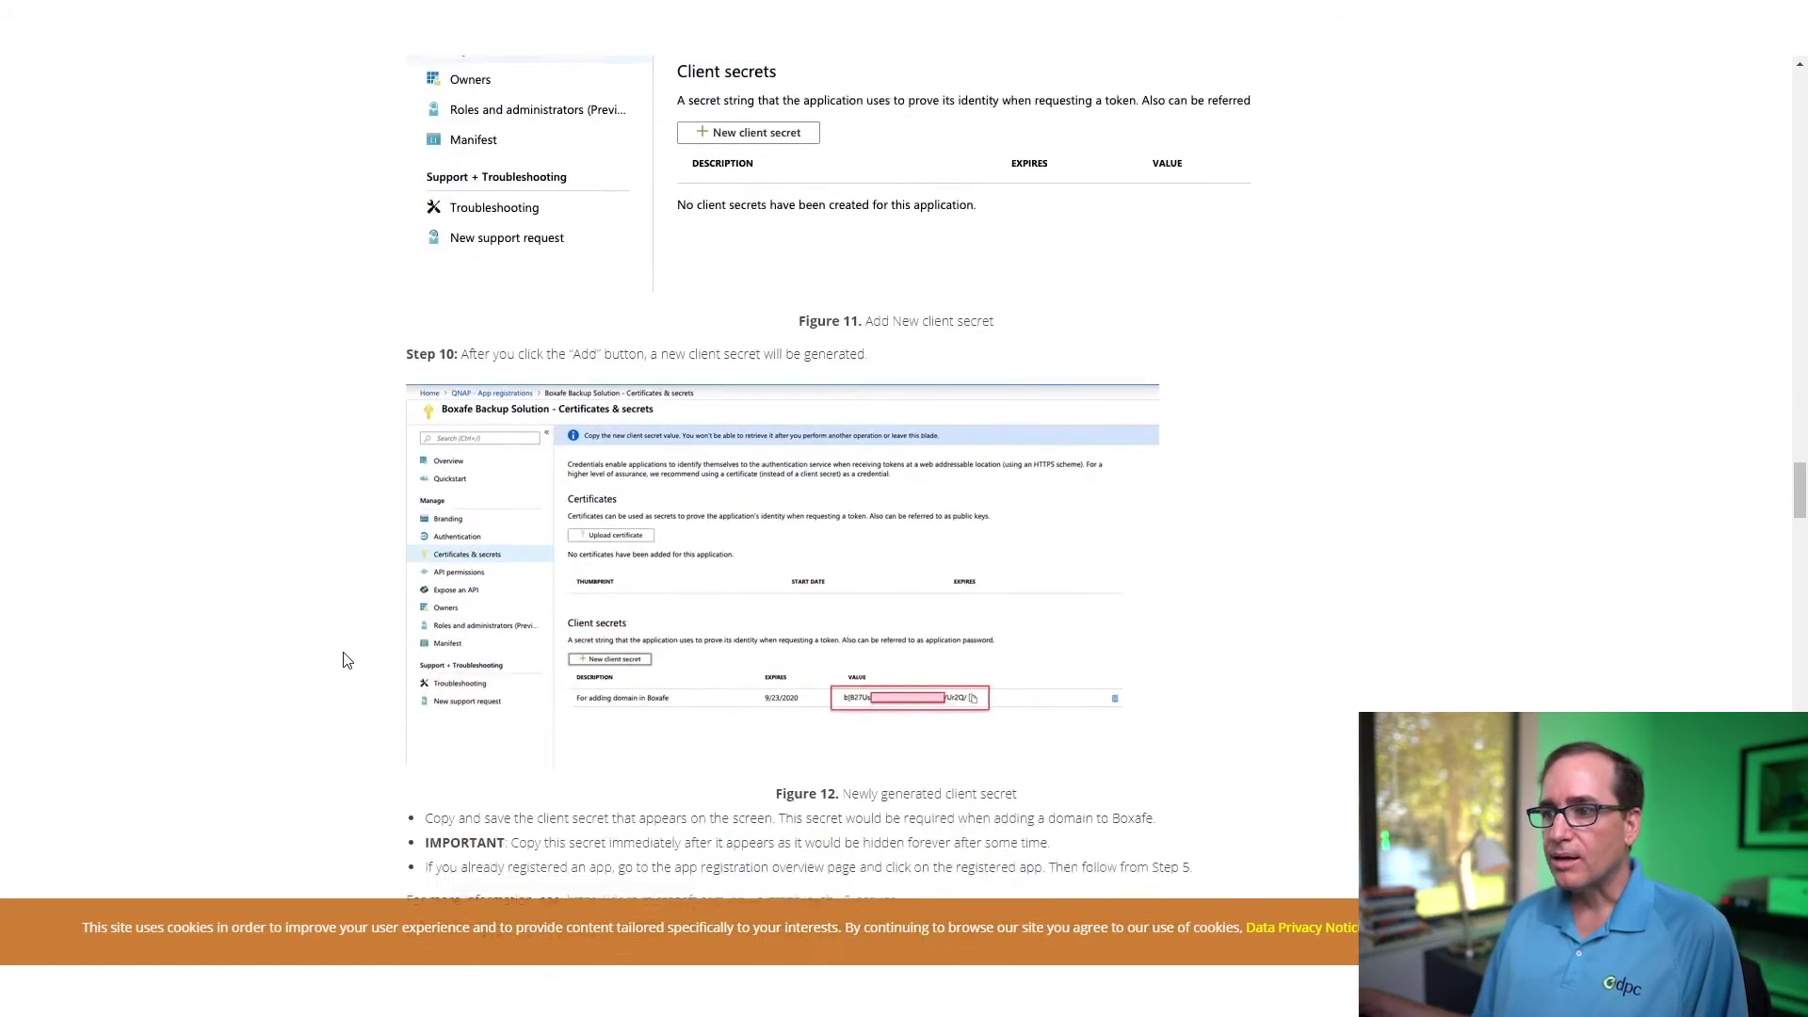
scroll(344, 659, "down", 9)
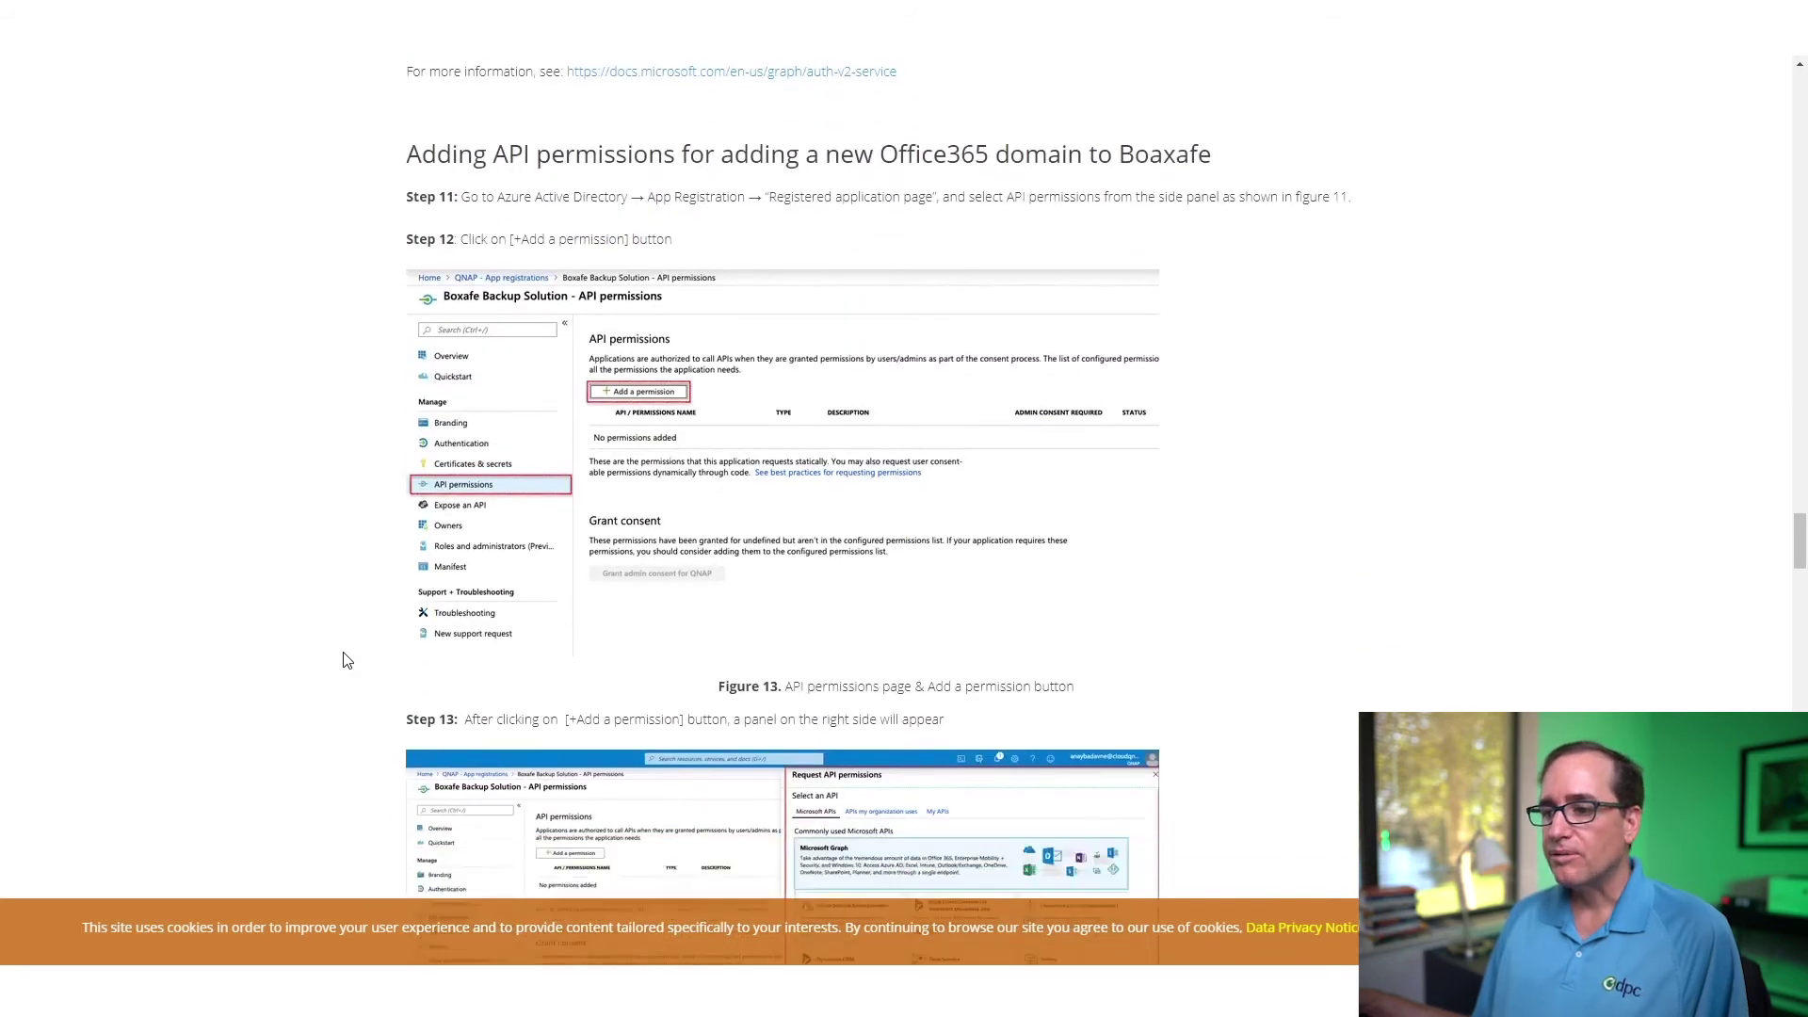
- Read through the API permissions steps down to Table 1
scroll(345, 660, "down", 2)
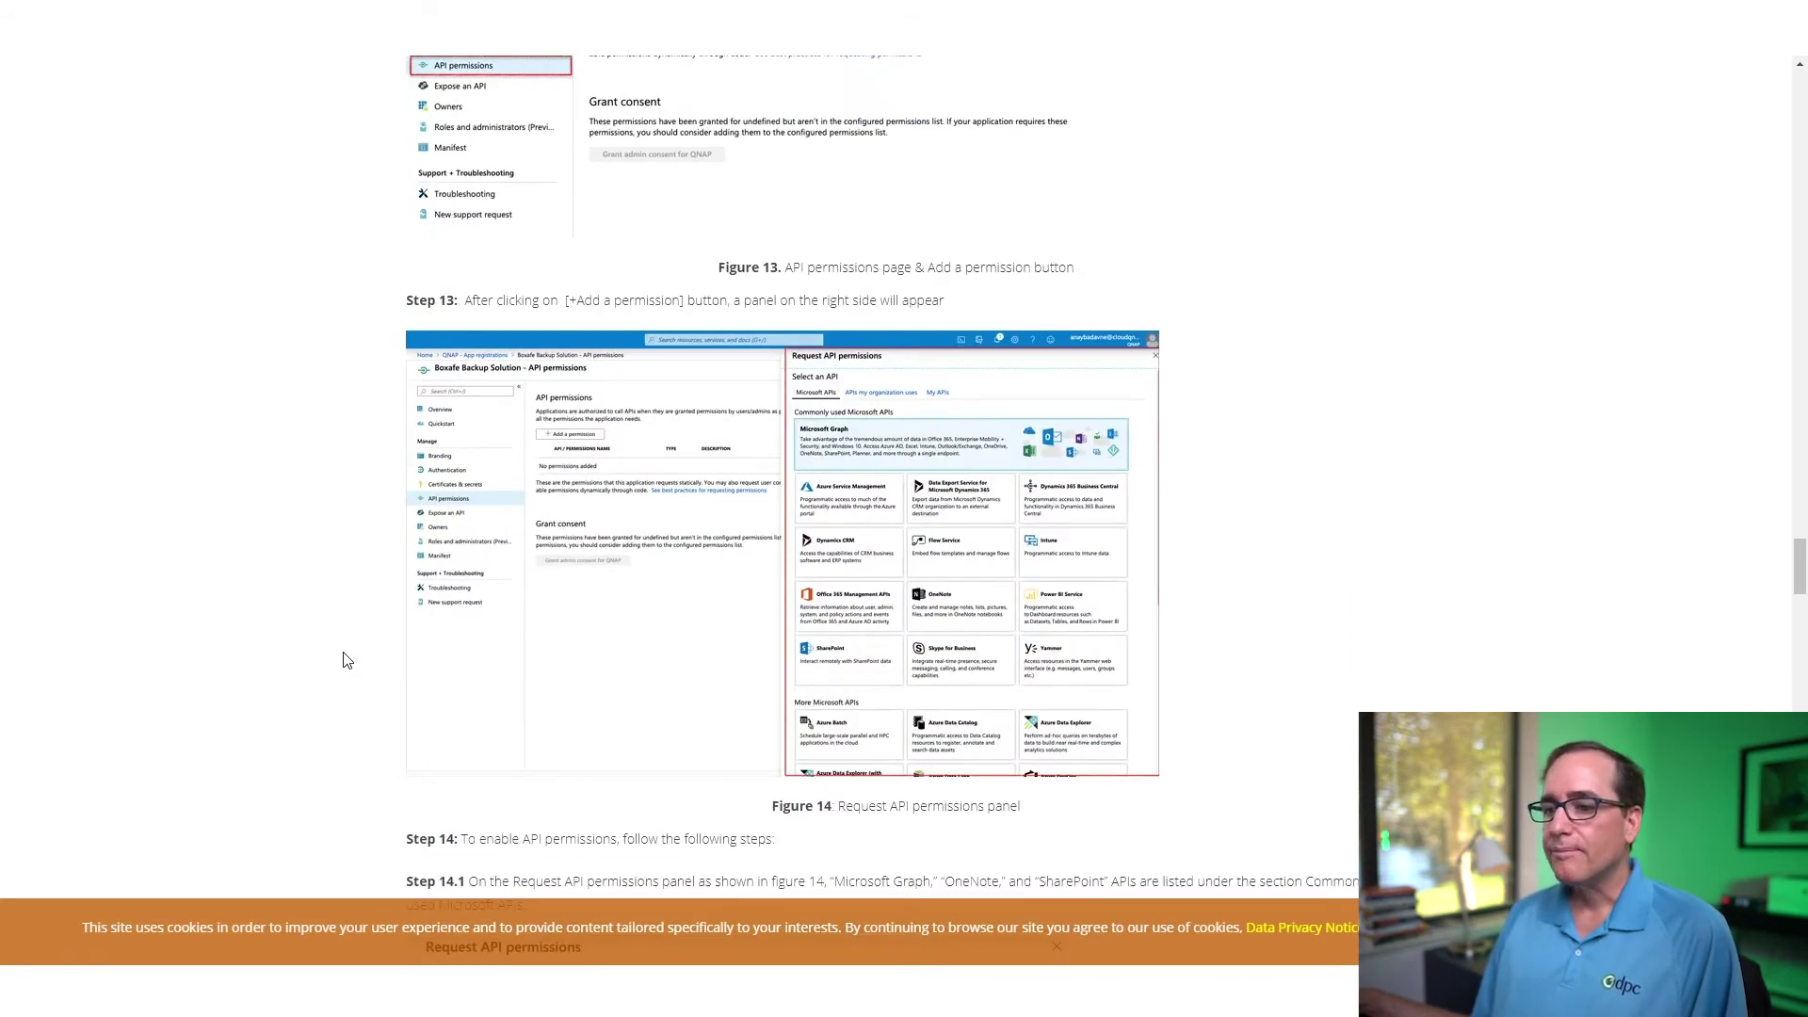
scroll(345, 659, "down", 17)
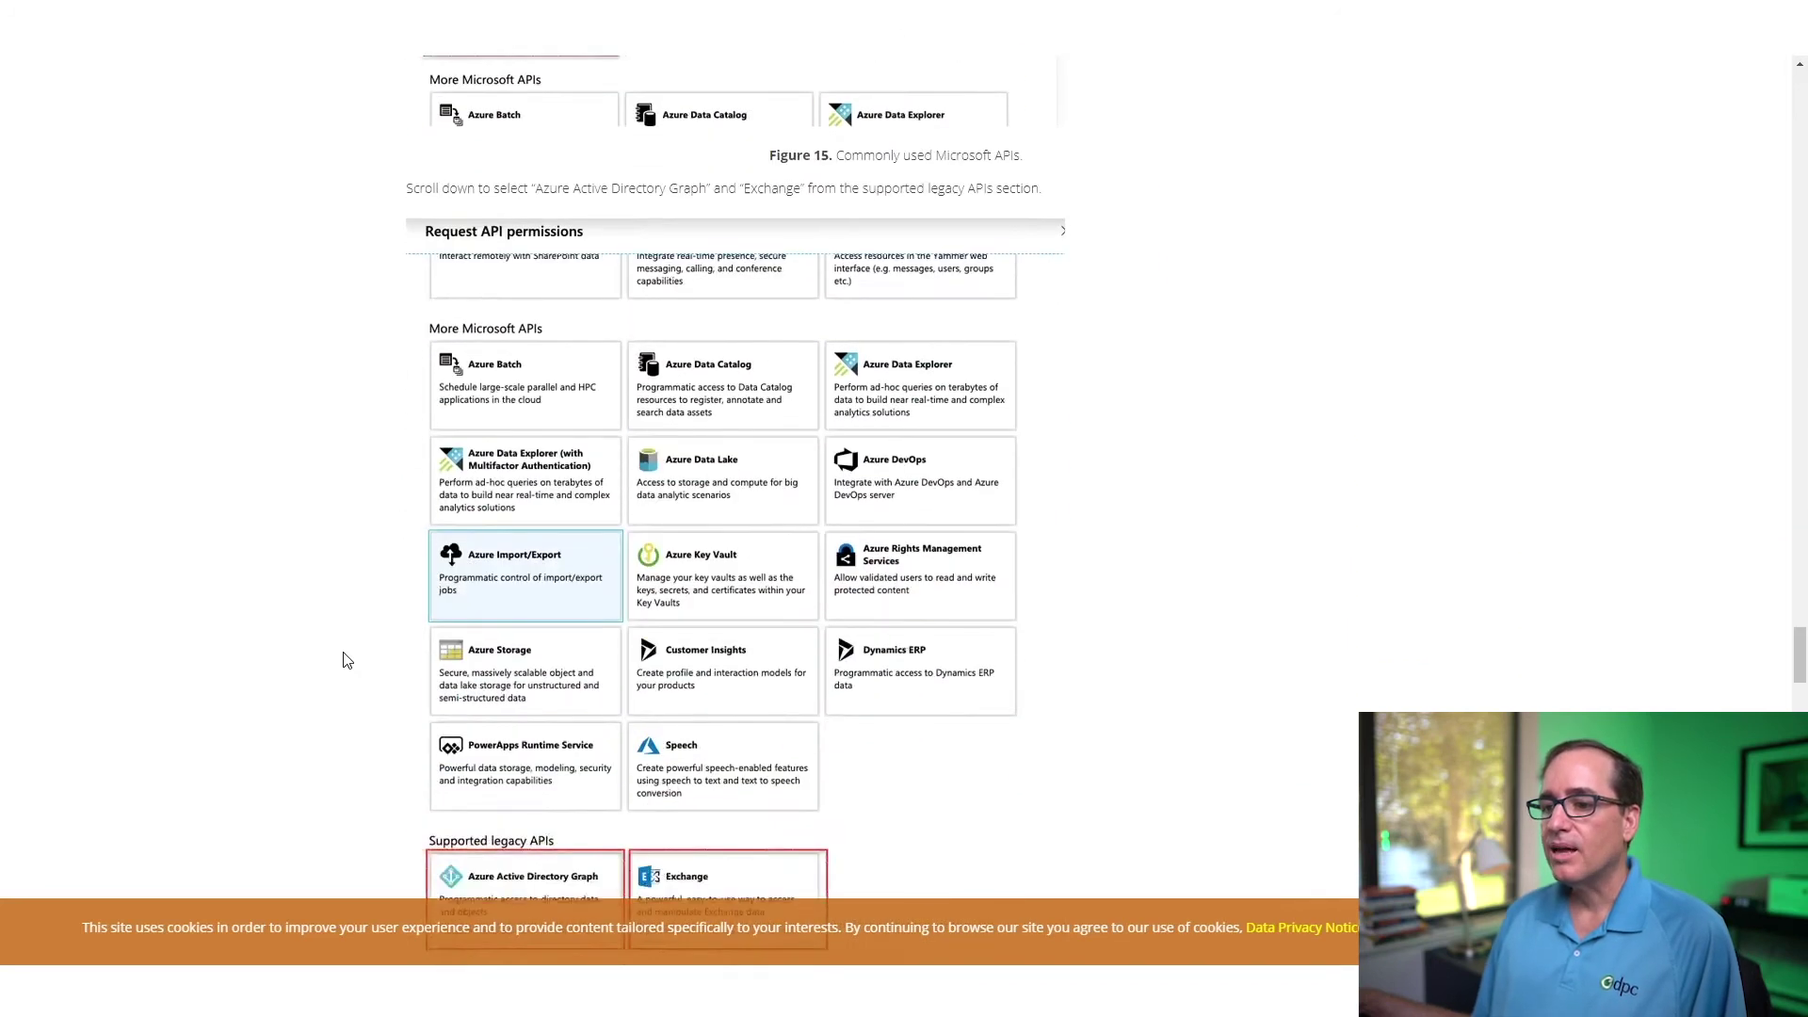
scroll(345, 659, "down", 17)
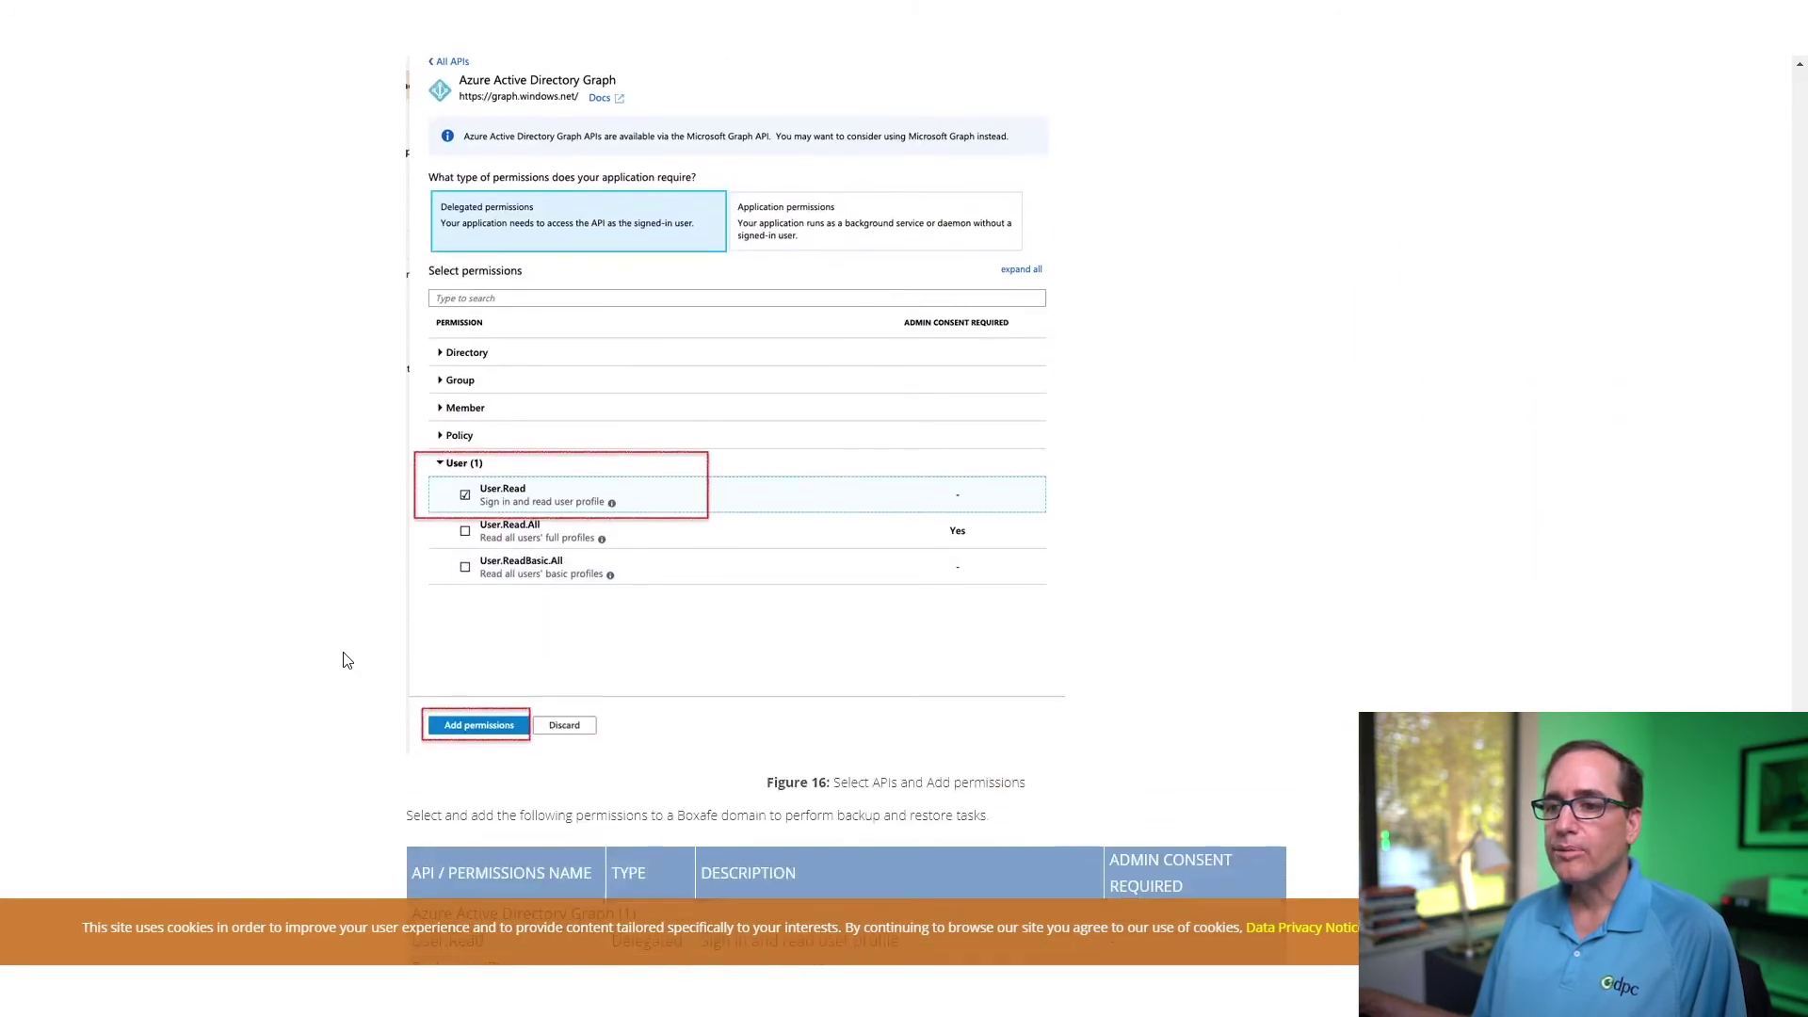
scroll(345, 660, "down", 6)
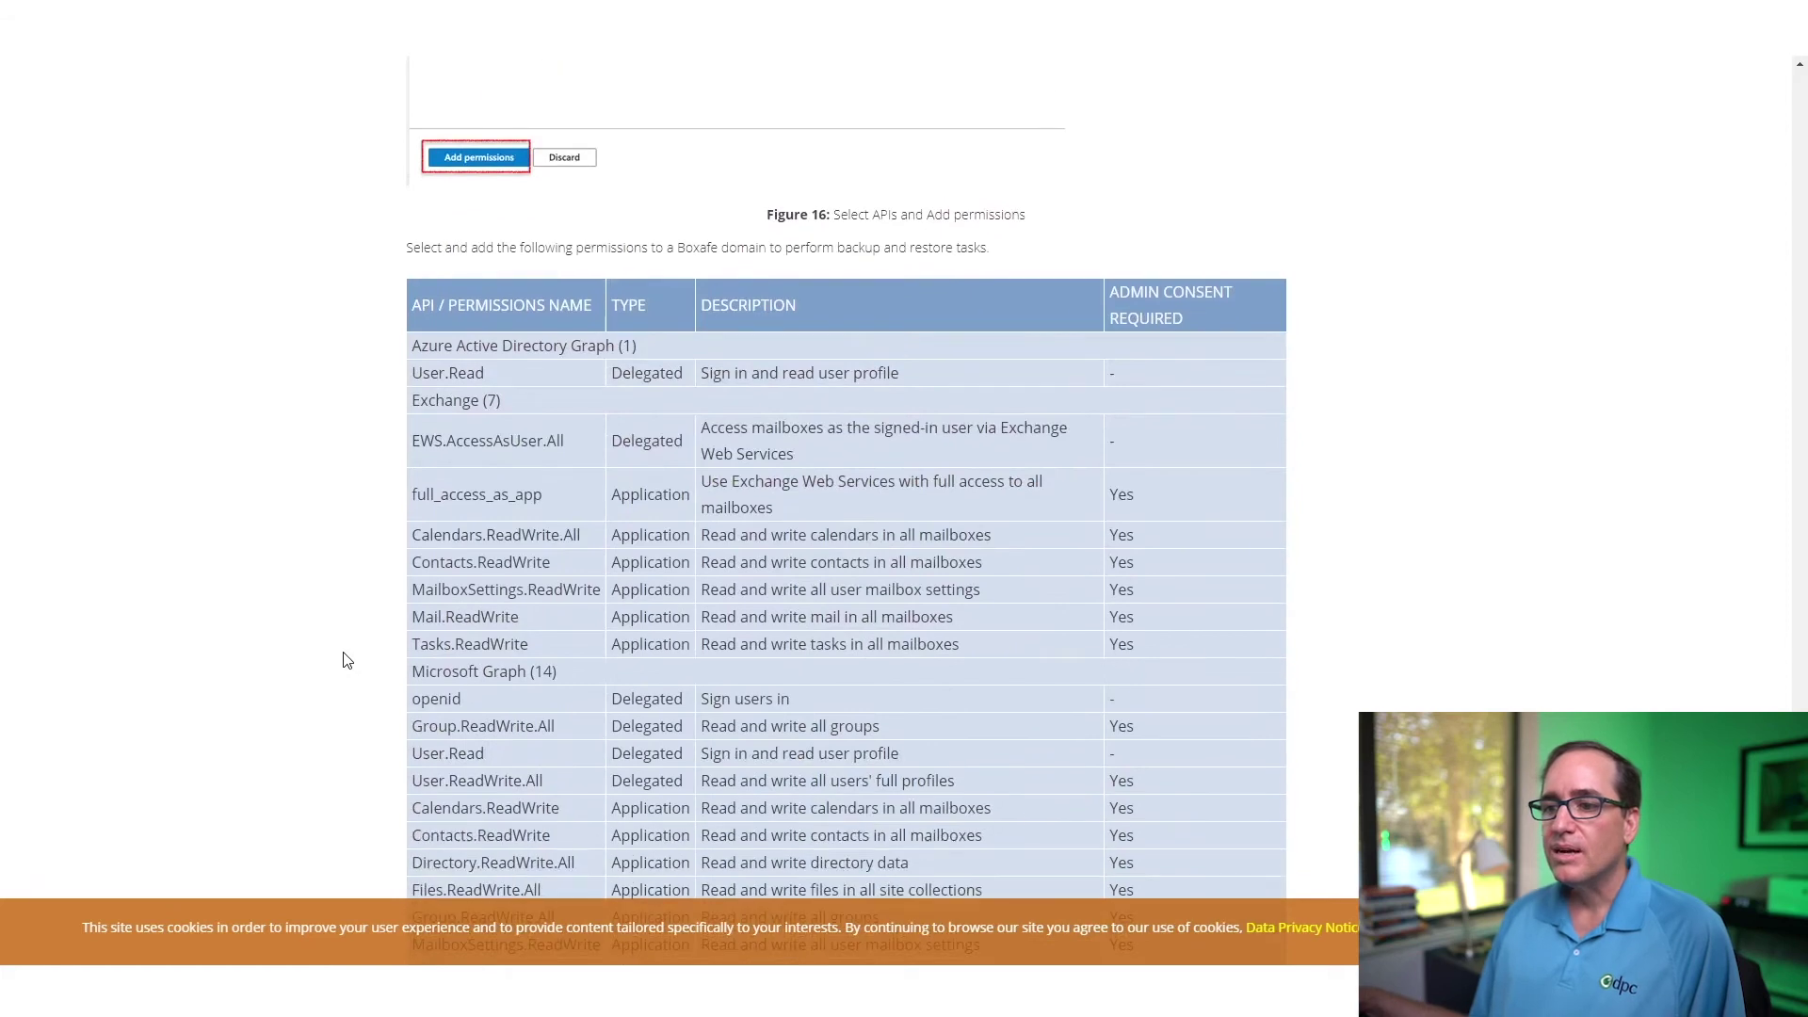
scroll(561, 334, "down", 2)
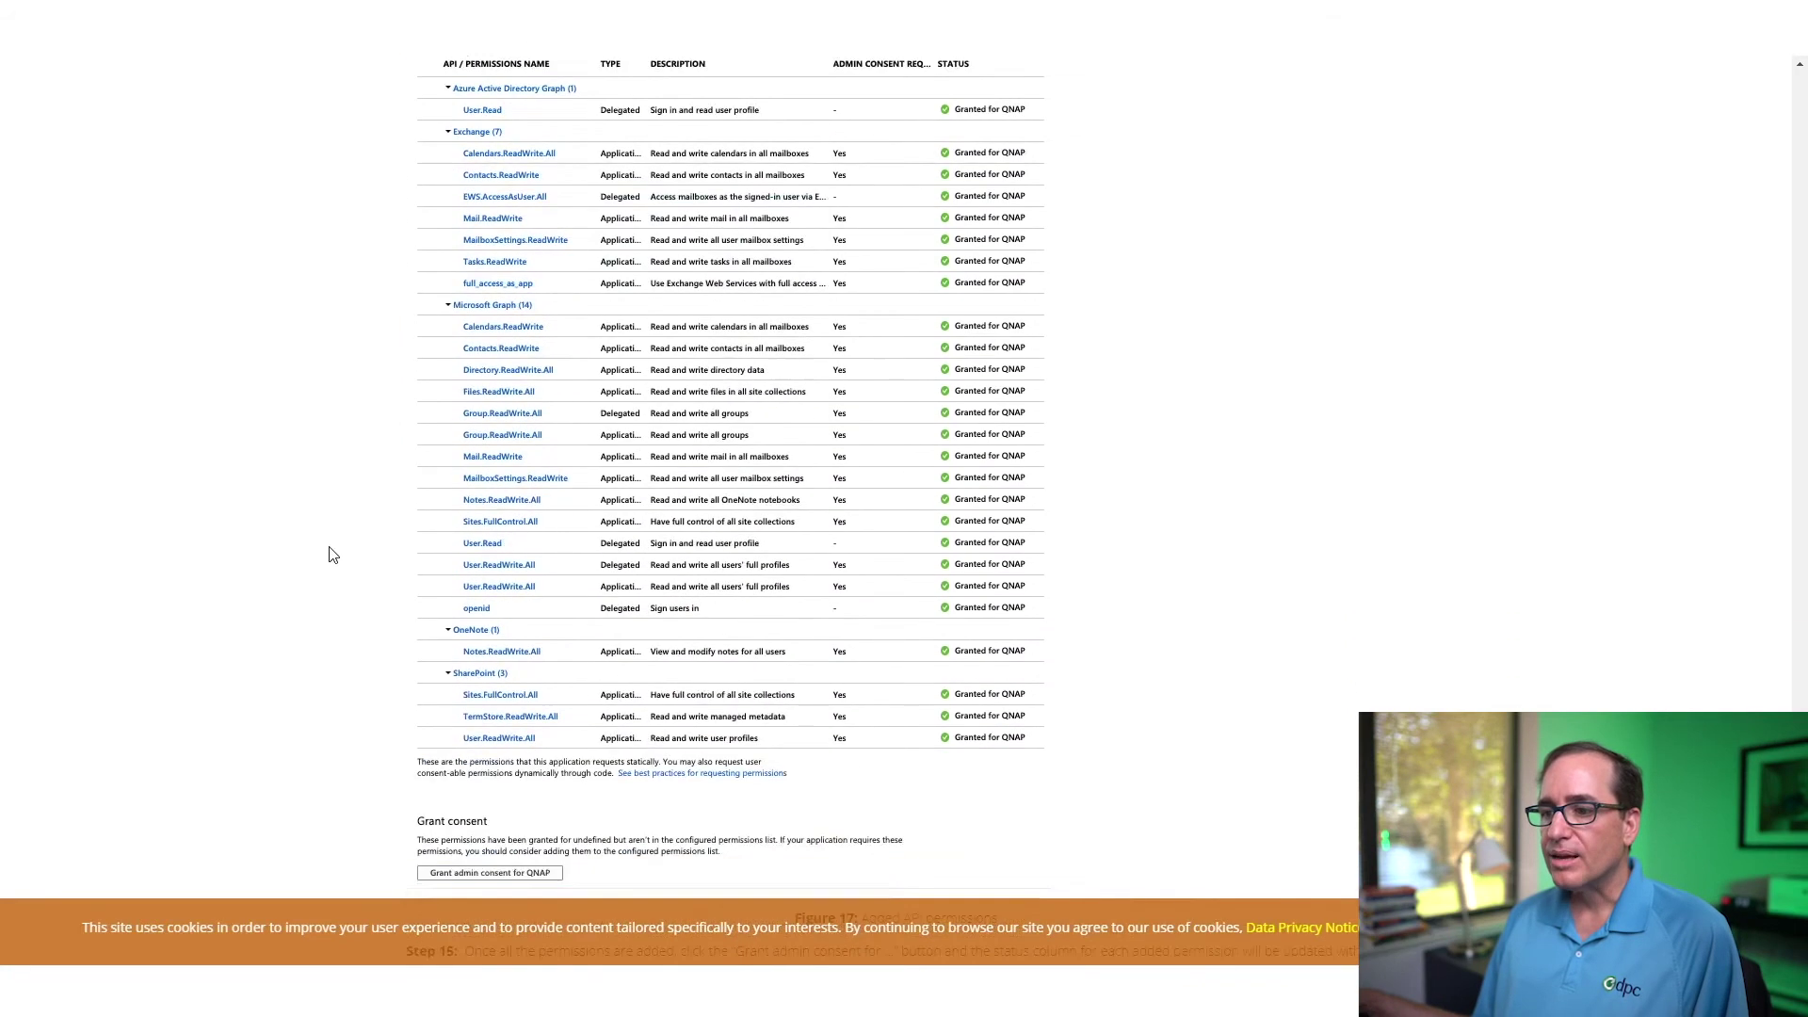
scroll(331, 552, "down", 7)
- Scroll back up to Step 1 and the Microsoft sign-in figure
scroll(339, 544, "up", 13)
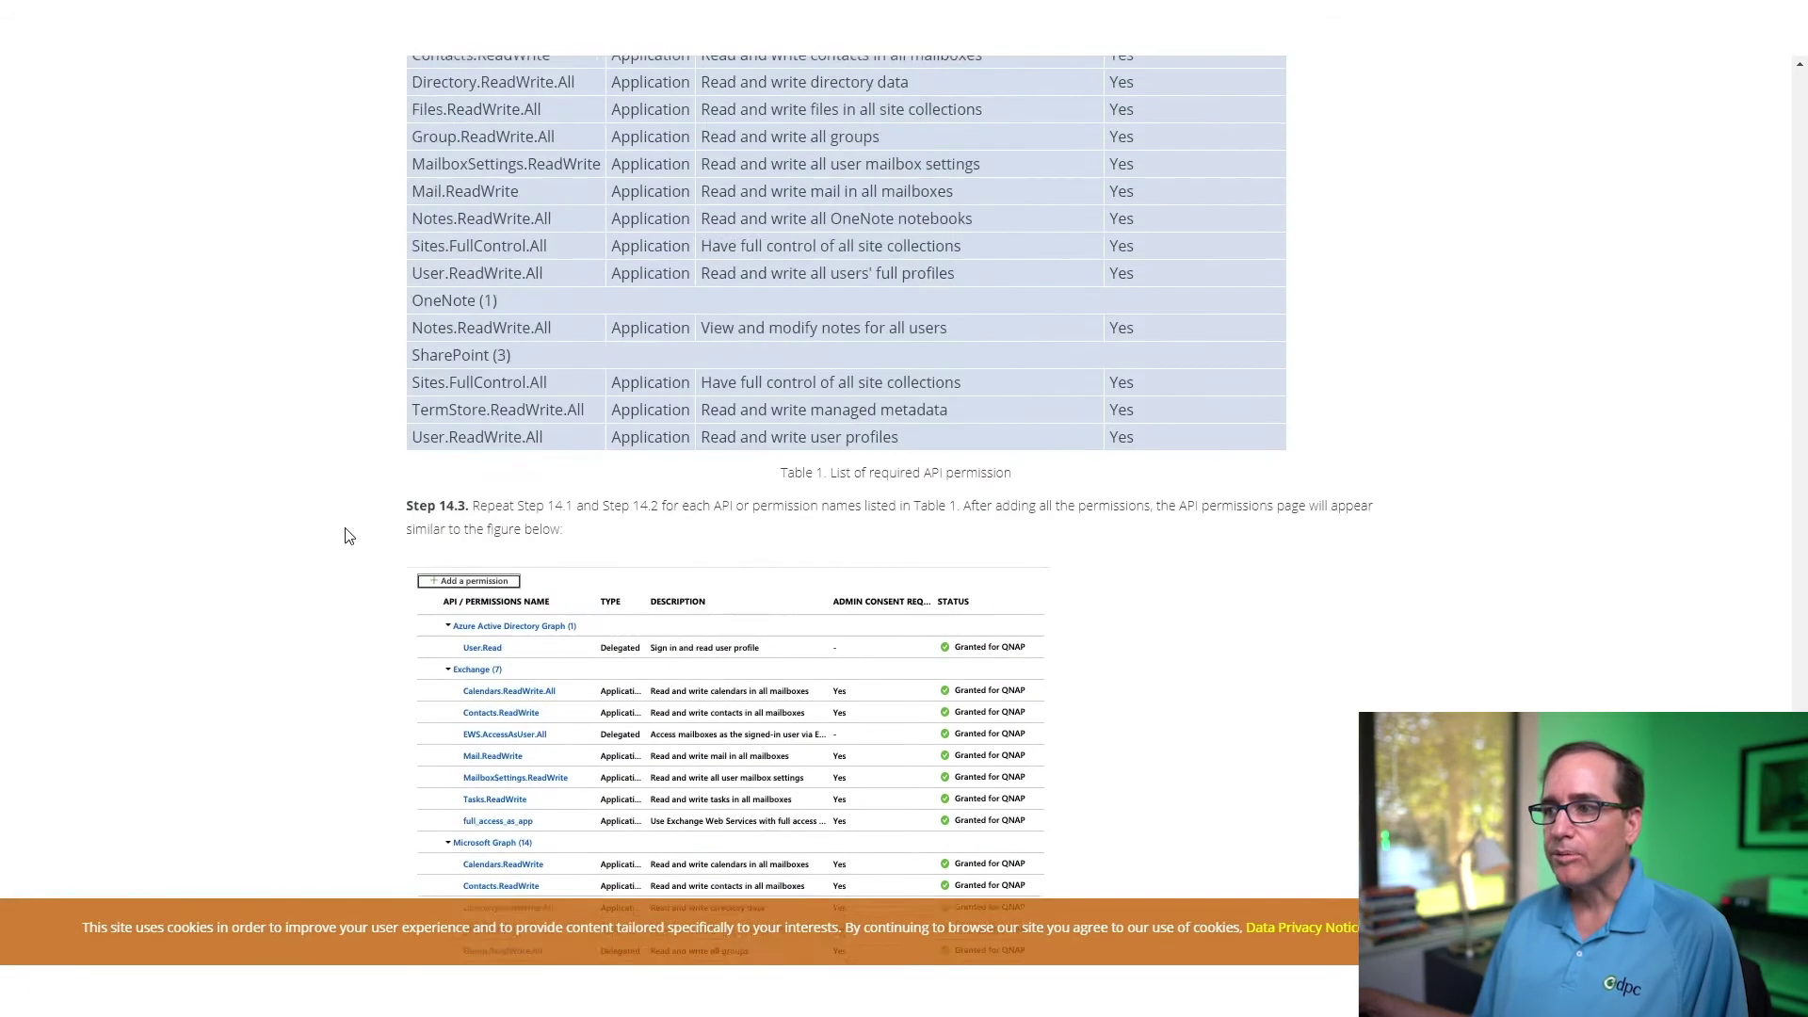
scroll(348, 536, "up", 15)
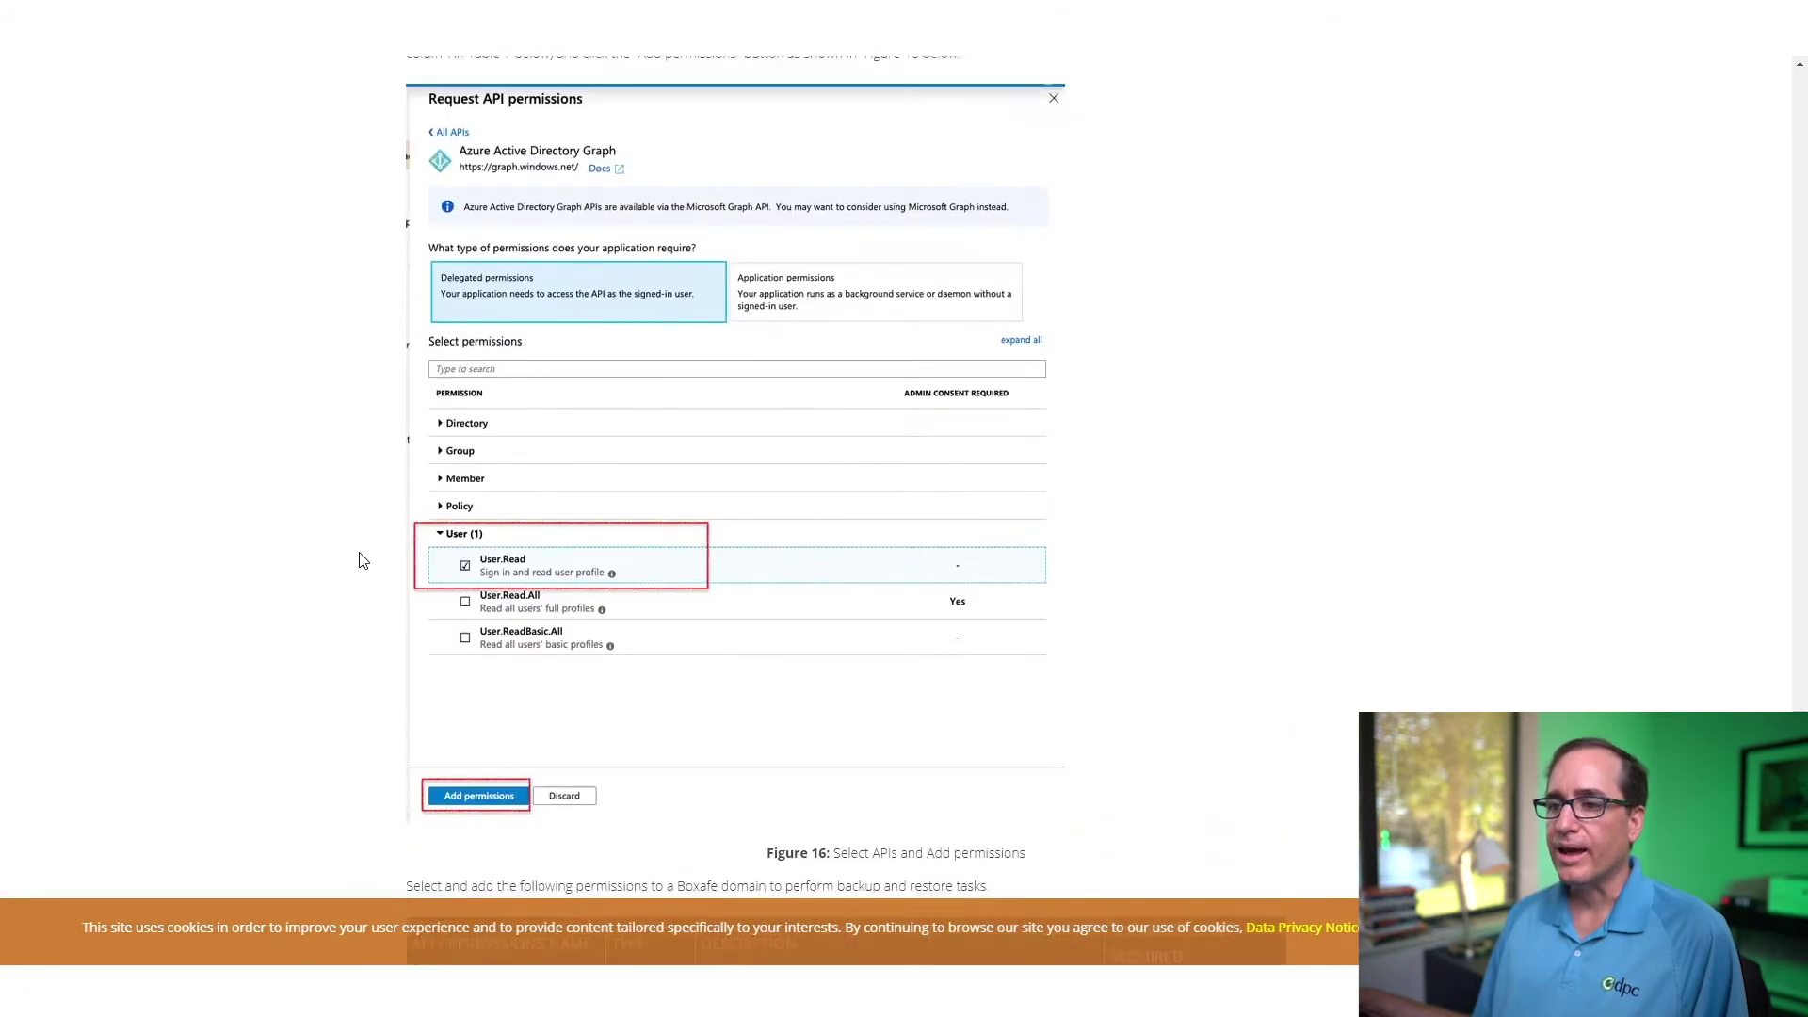
scroll(360, 556, "up", 9)
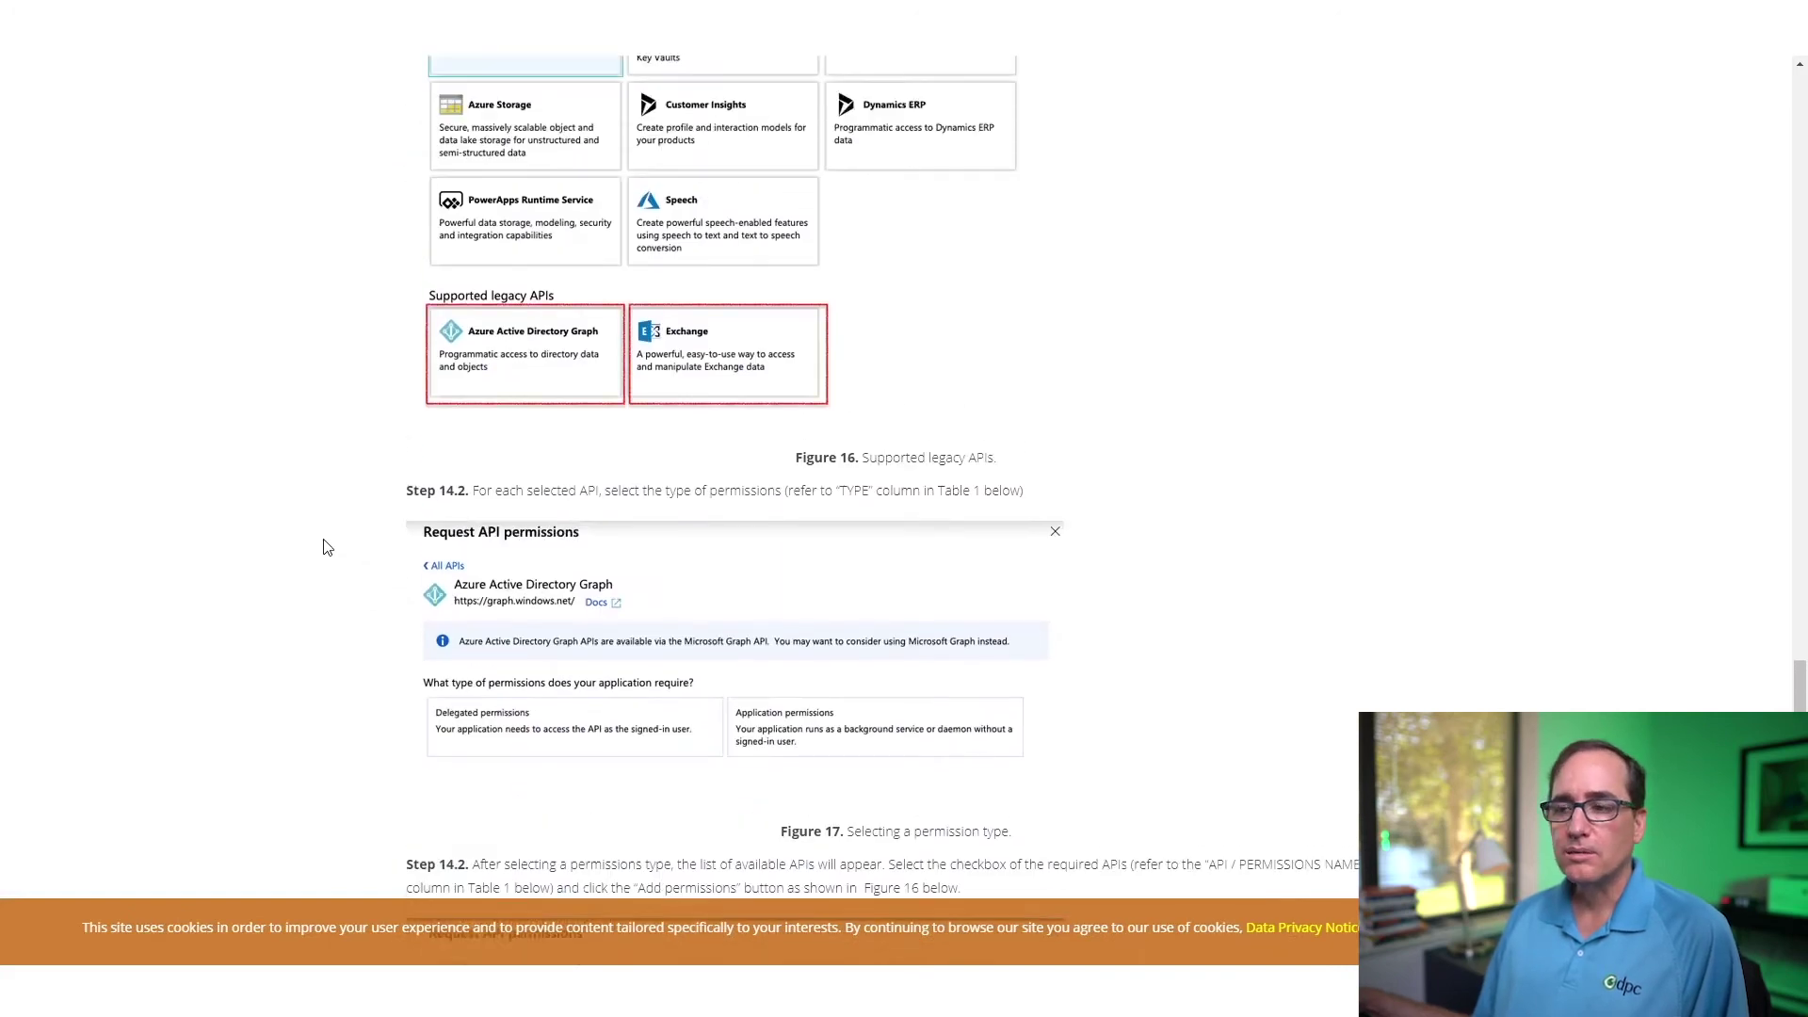
scroll(320, 548, "up", 8)
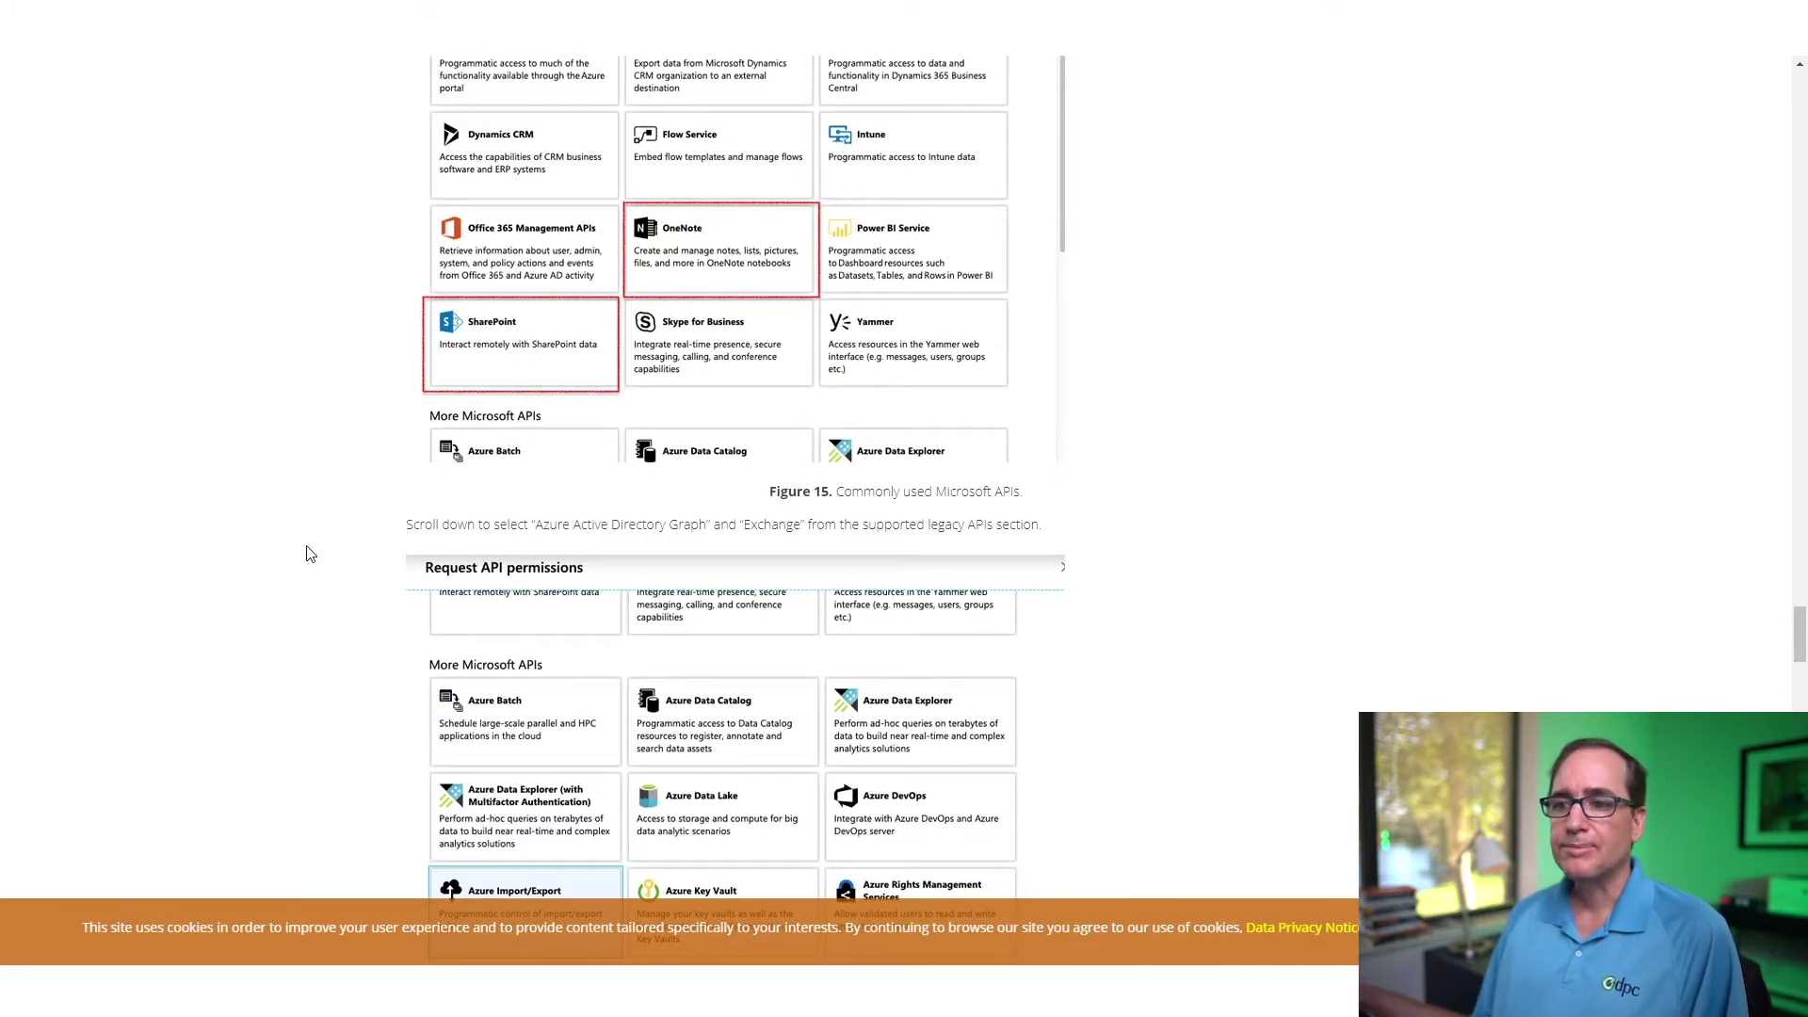
scroll(340, 426, "up", 15)
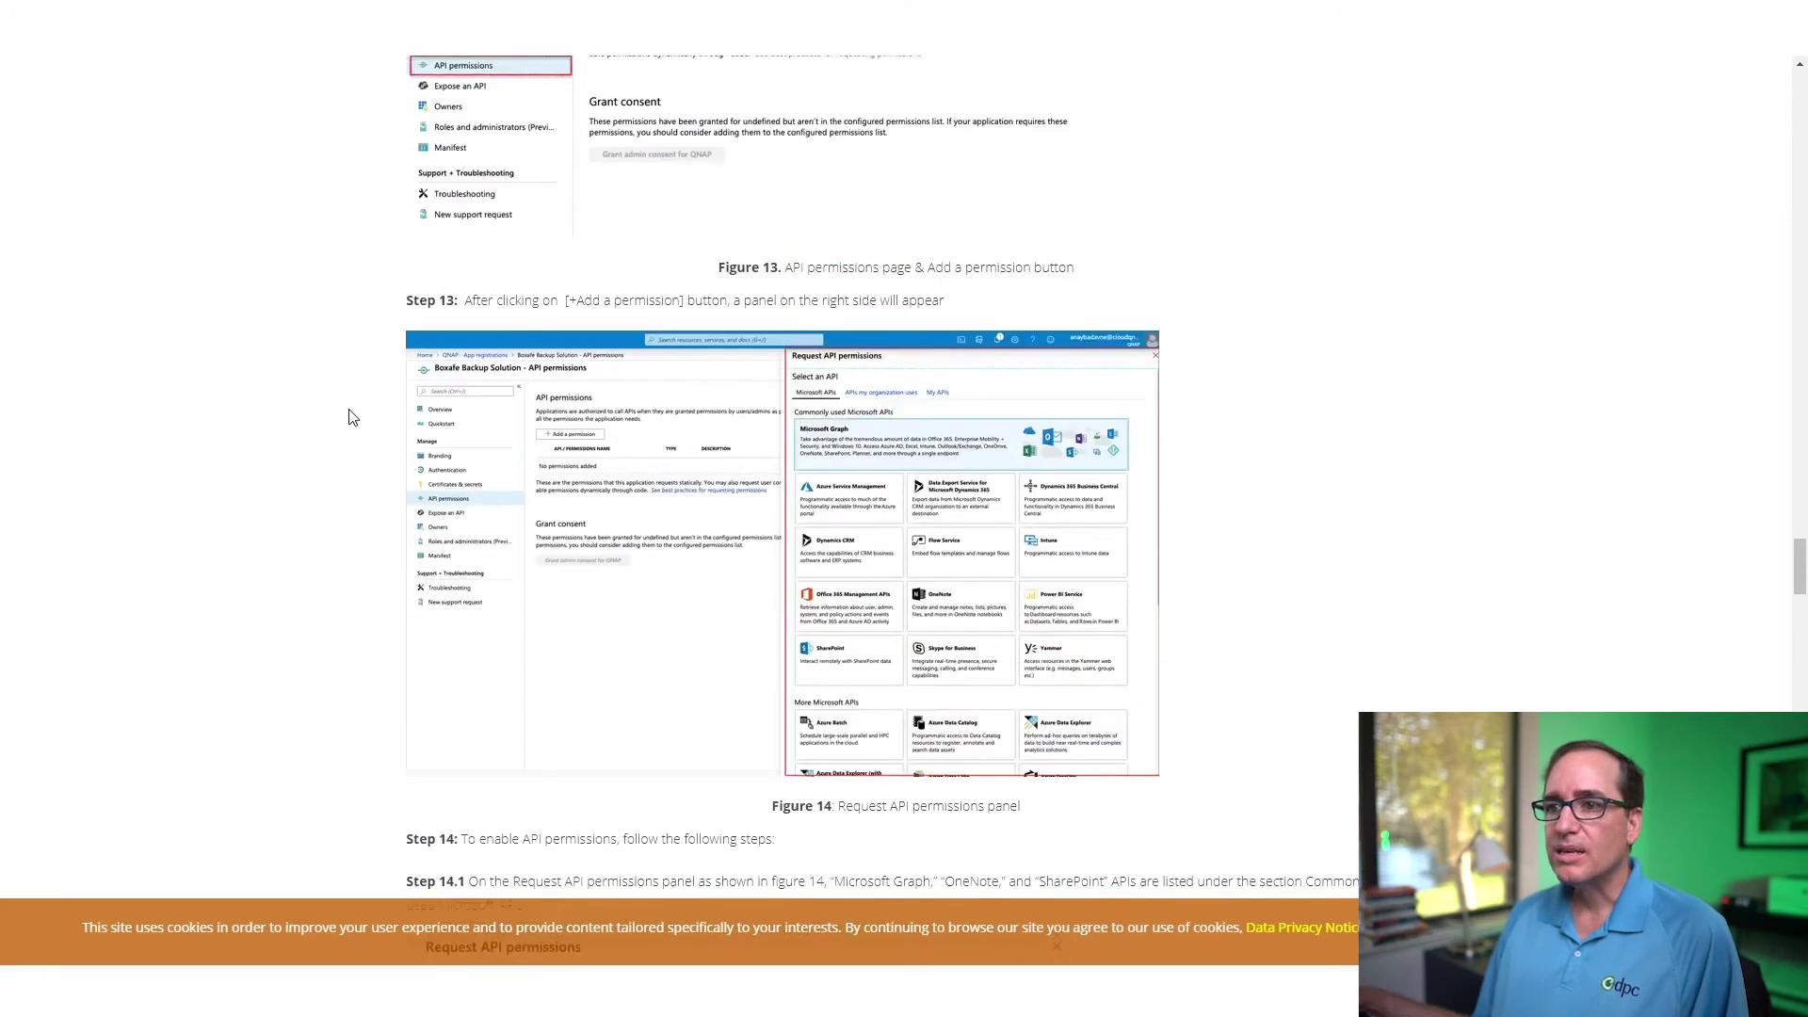
scroll(470, 460, "up", 15)
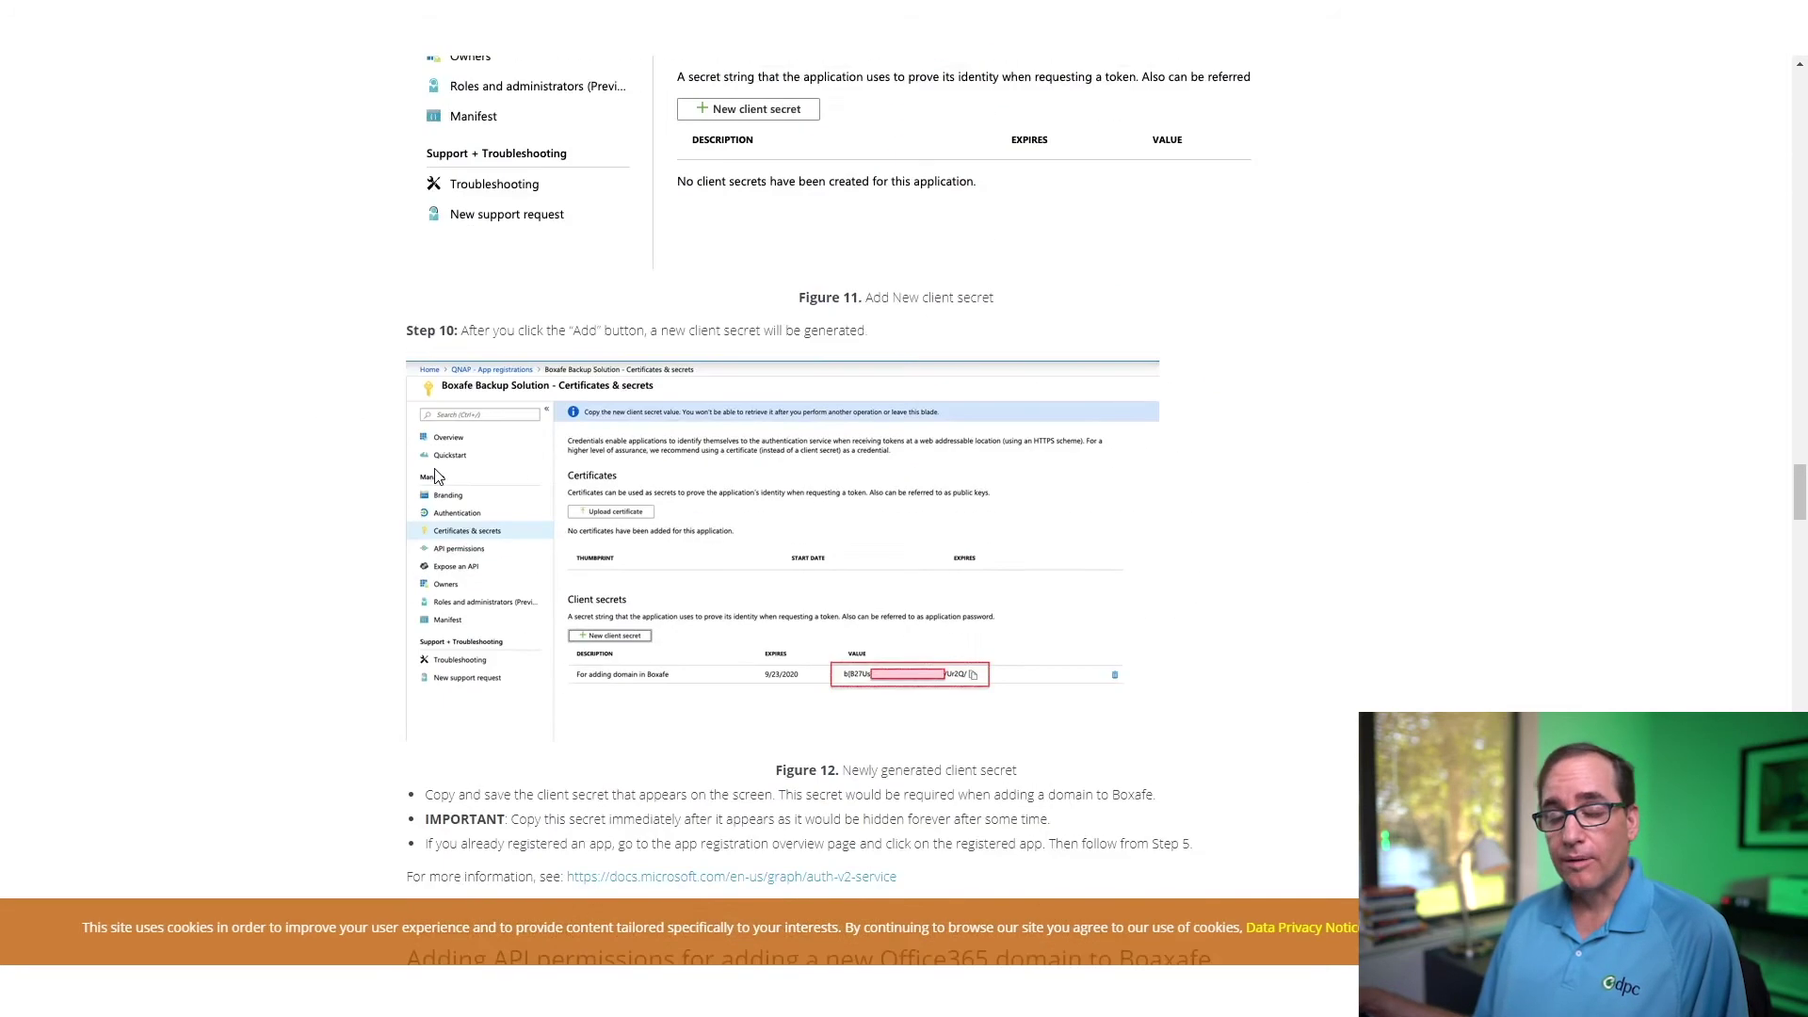
scroll(435, 476, "up", 3)
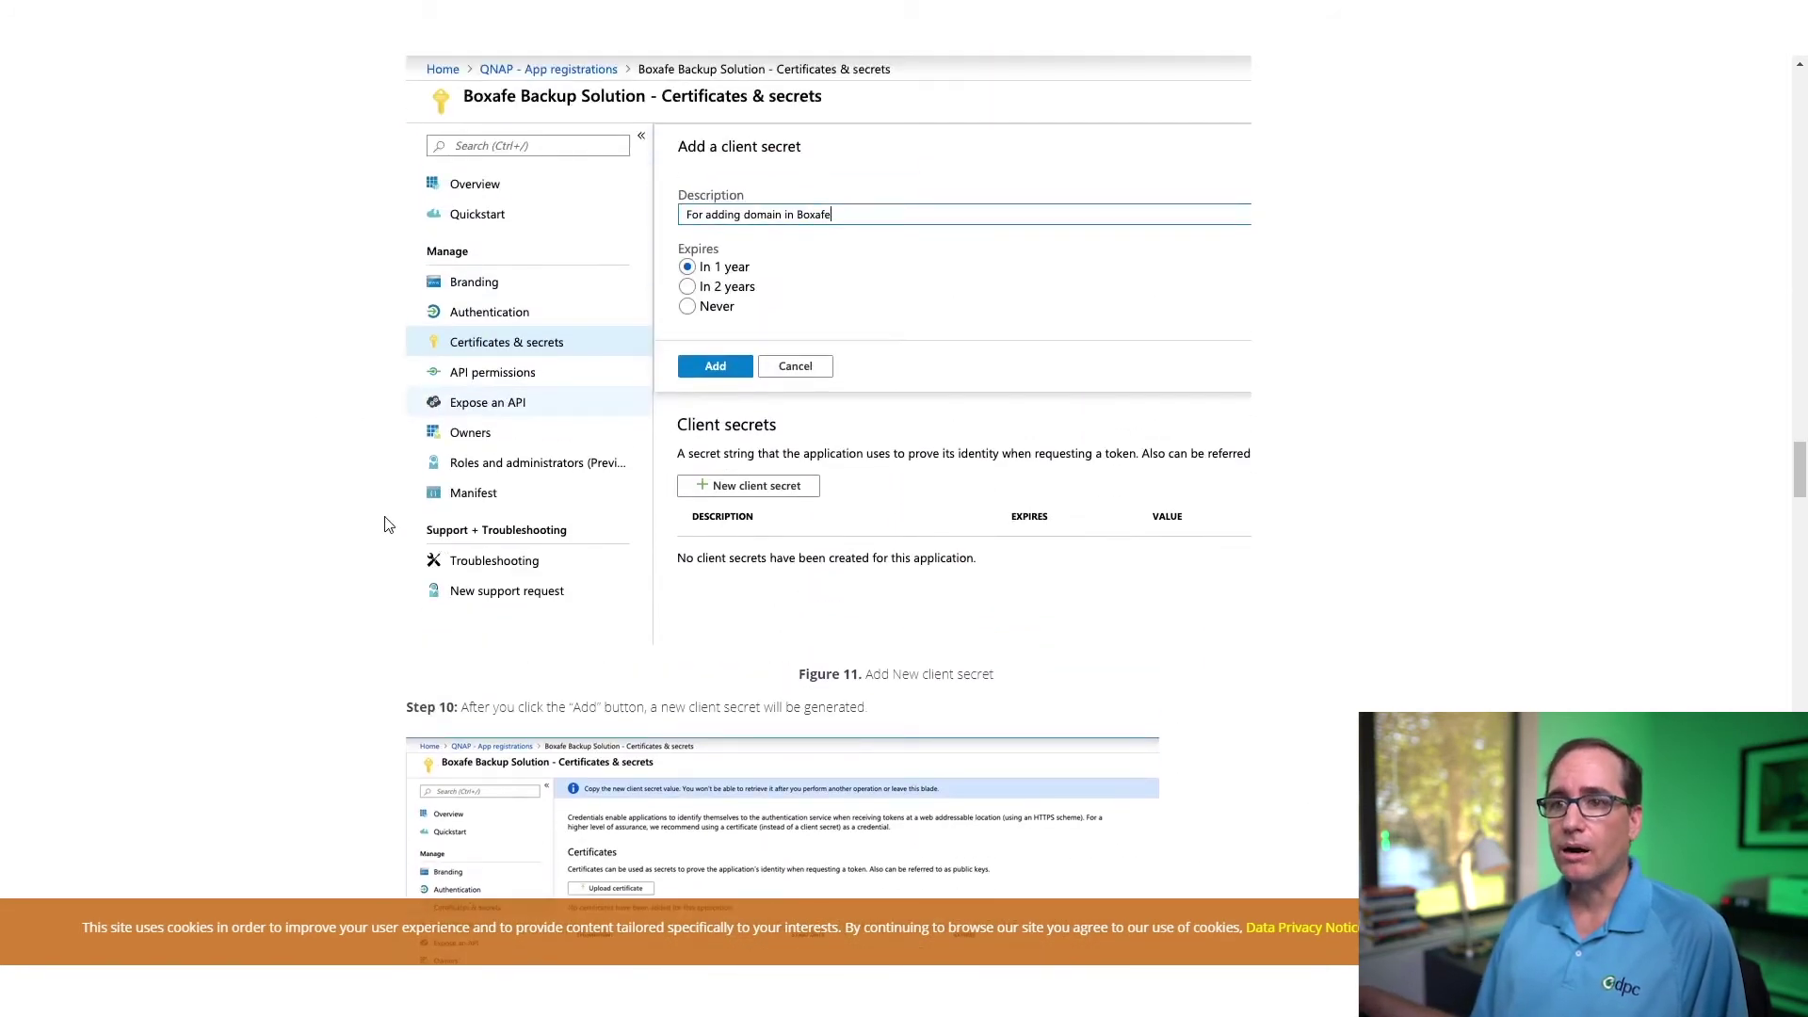
scroll(388, 525, "up", 2)
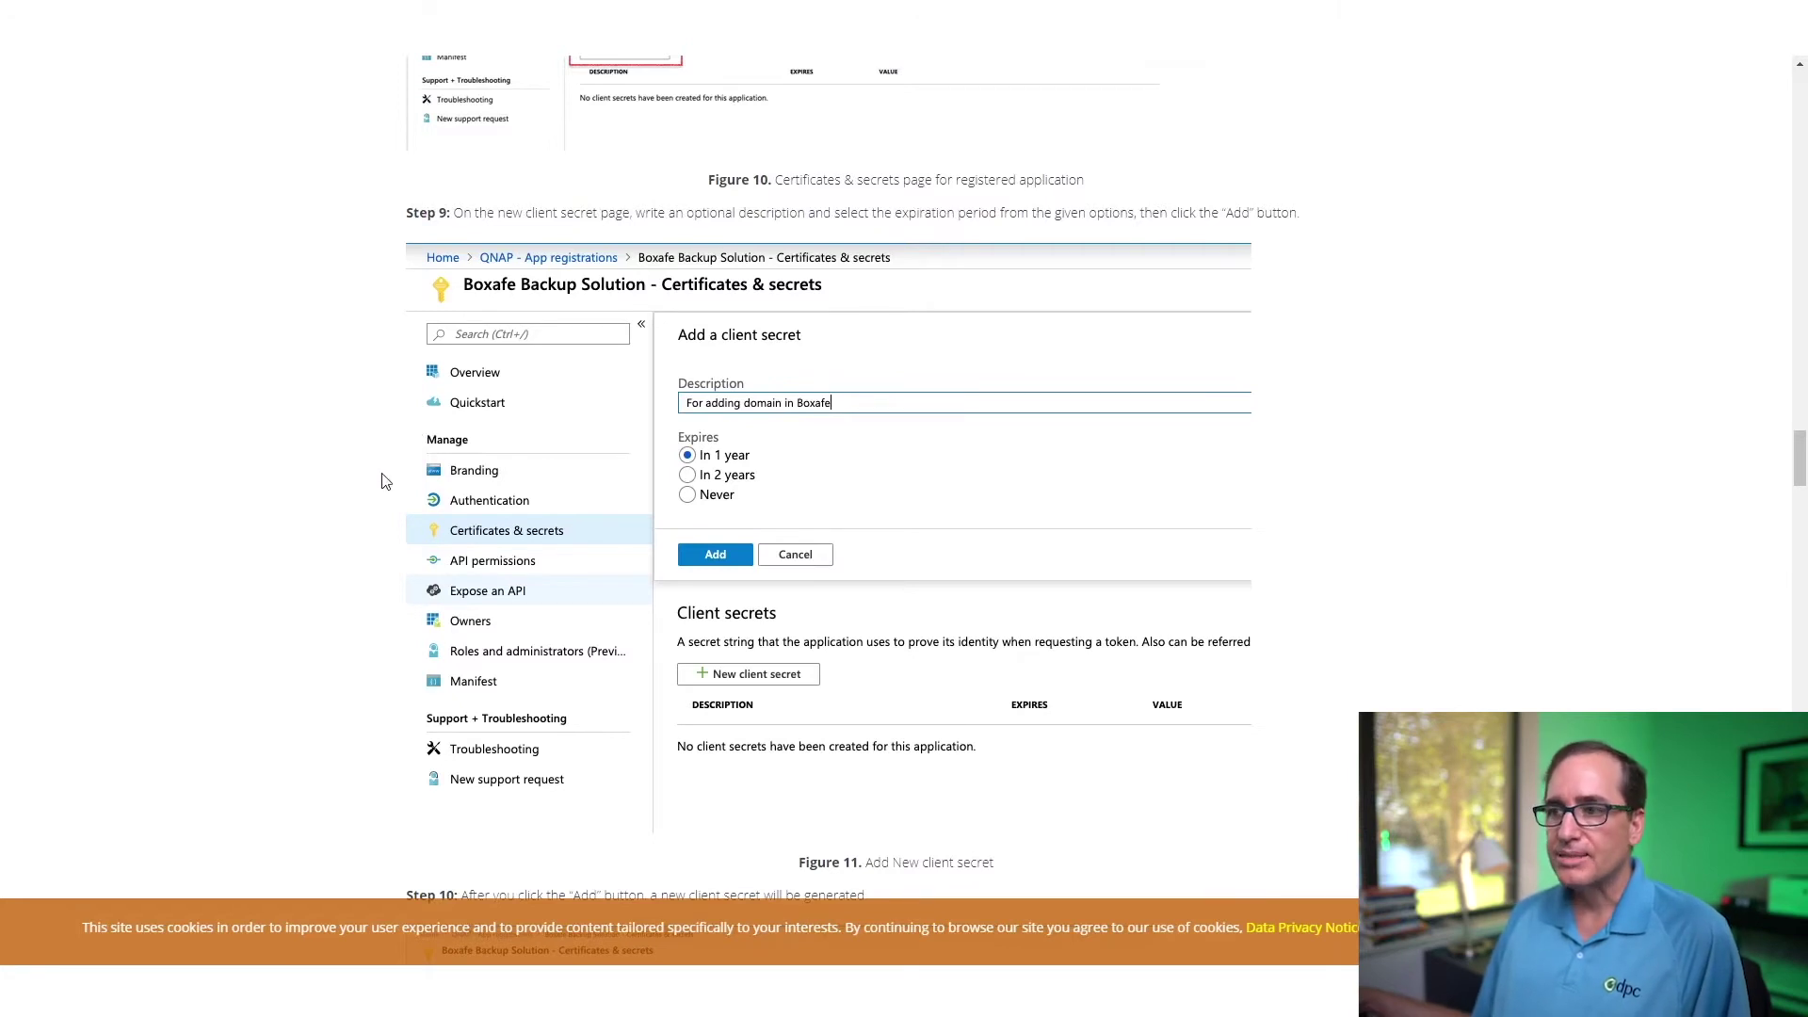
scroll(279, 508, "up", 20)
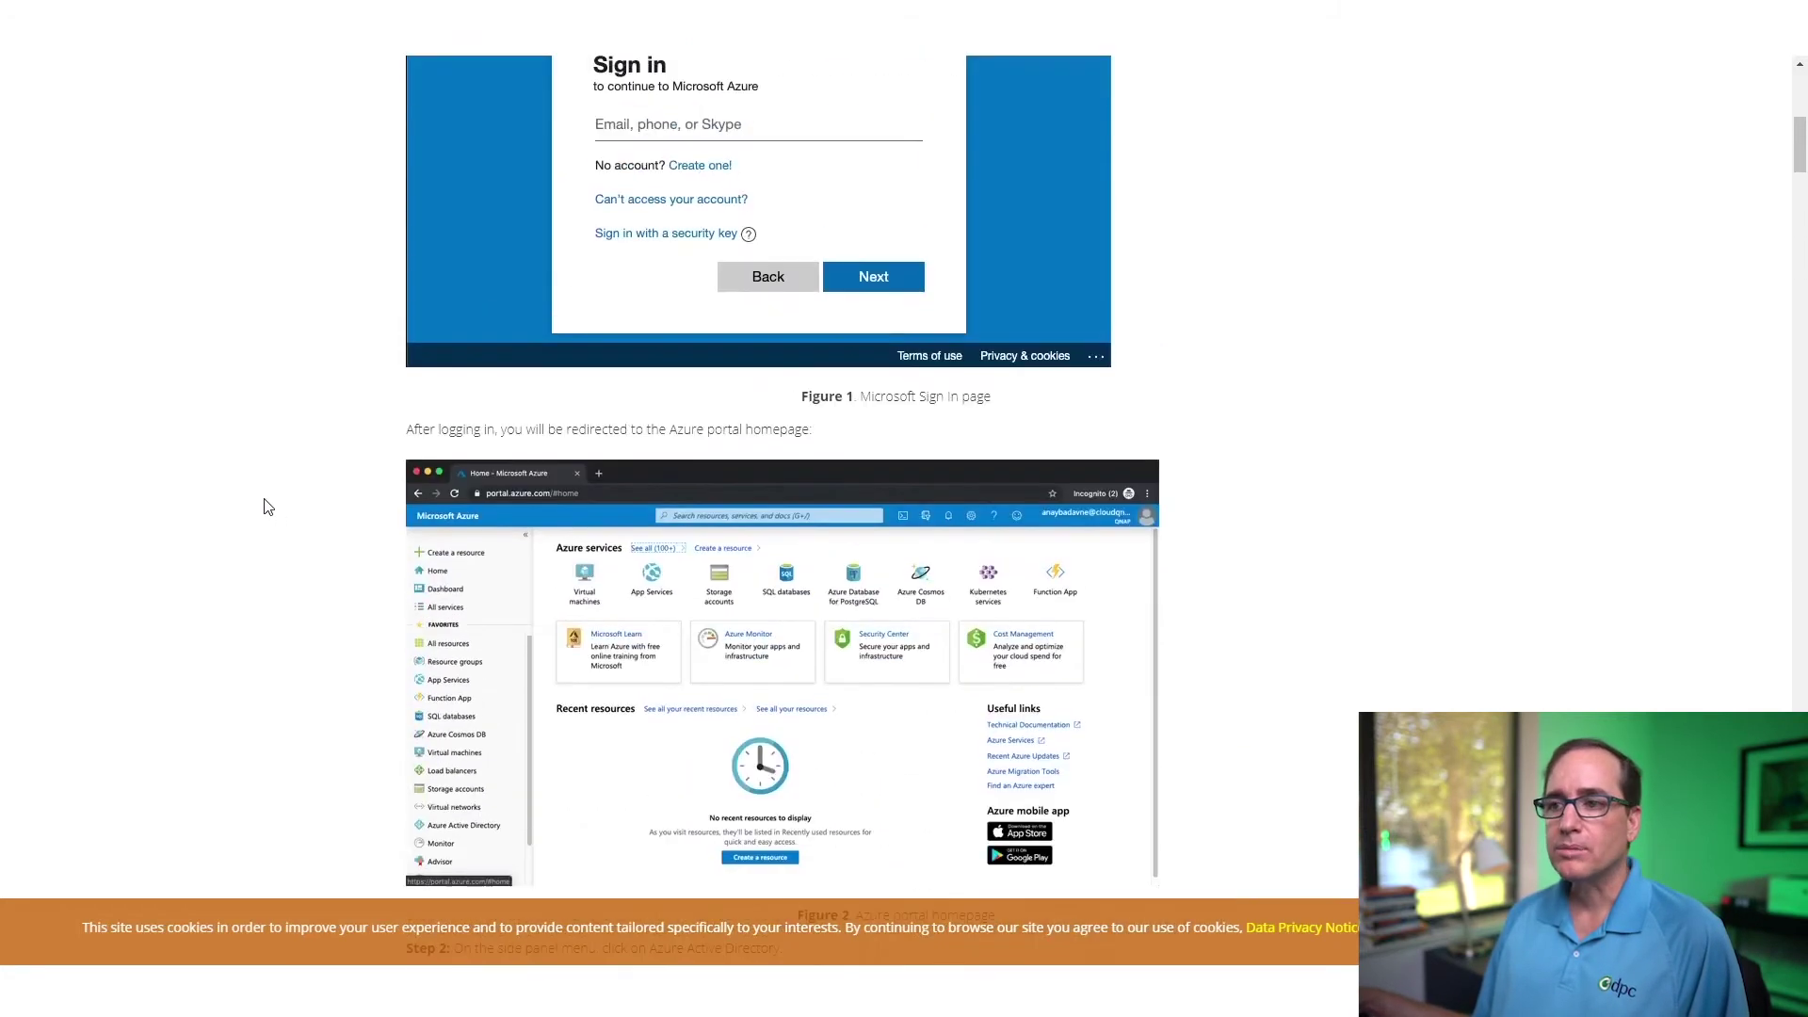
scroll(340, 460, "up", 2)
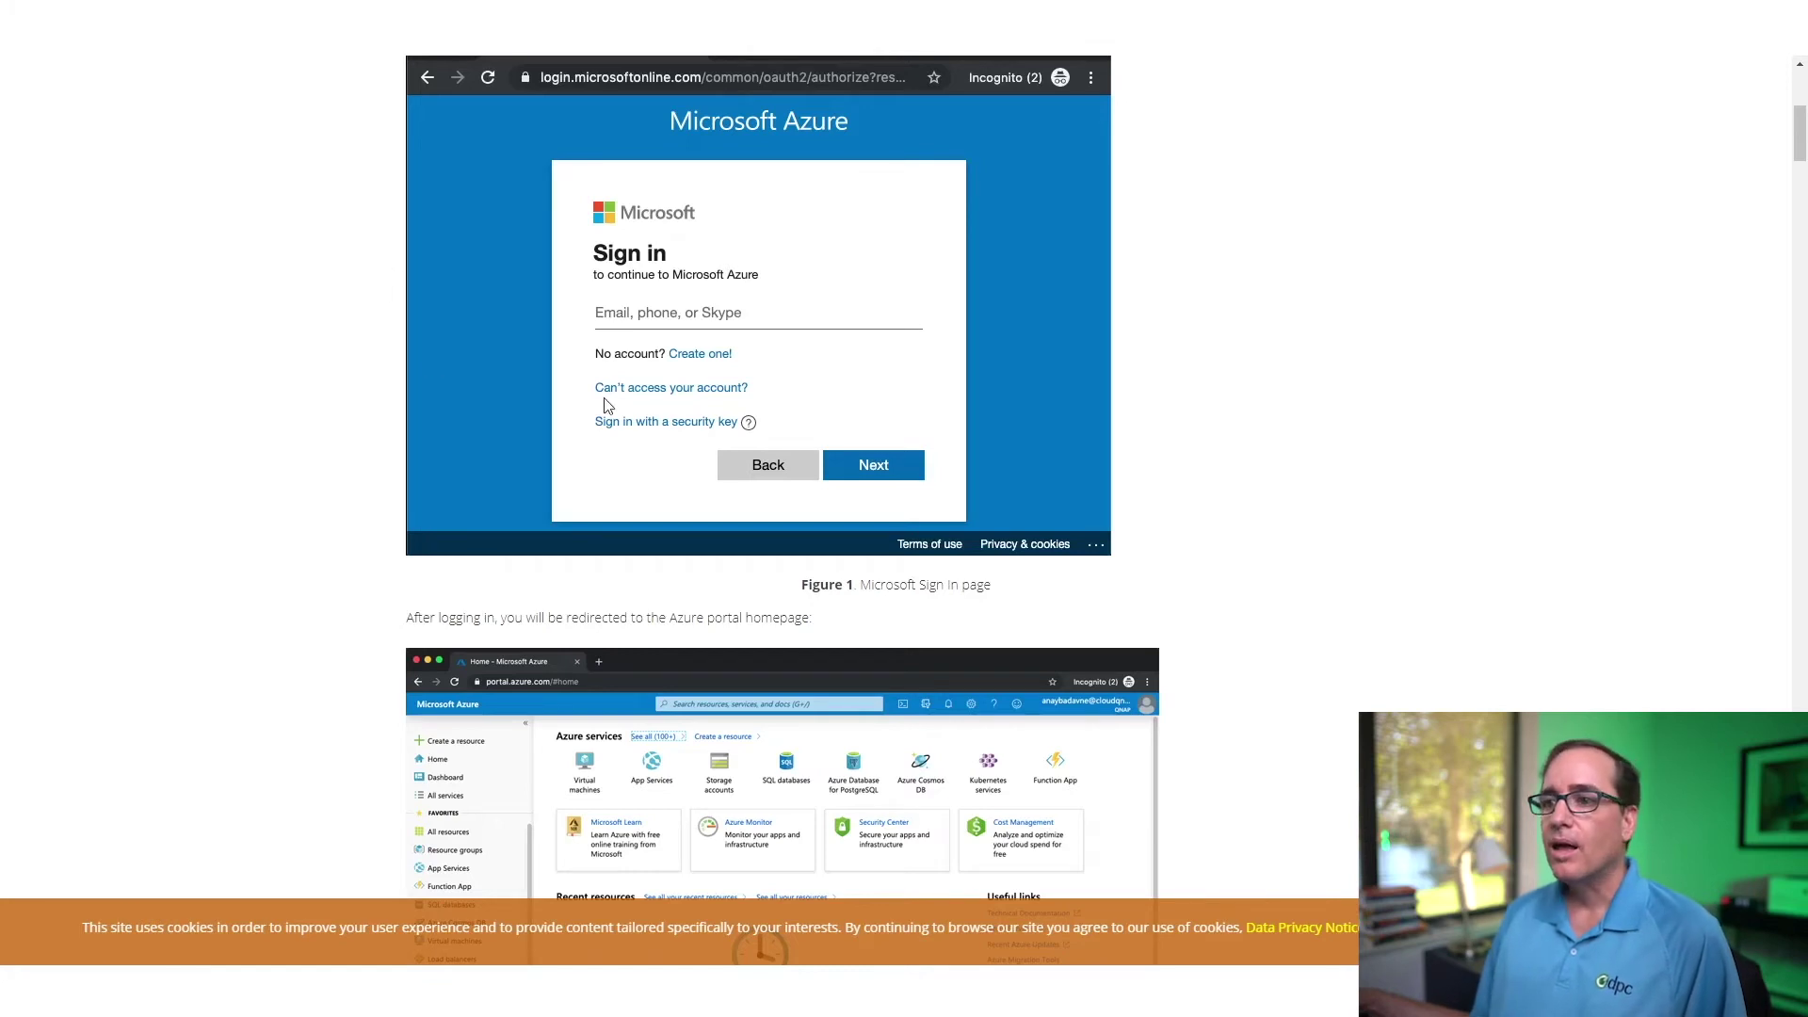
scroll(473, 399, "up", 1)
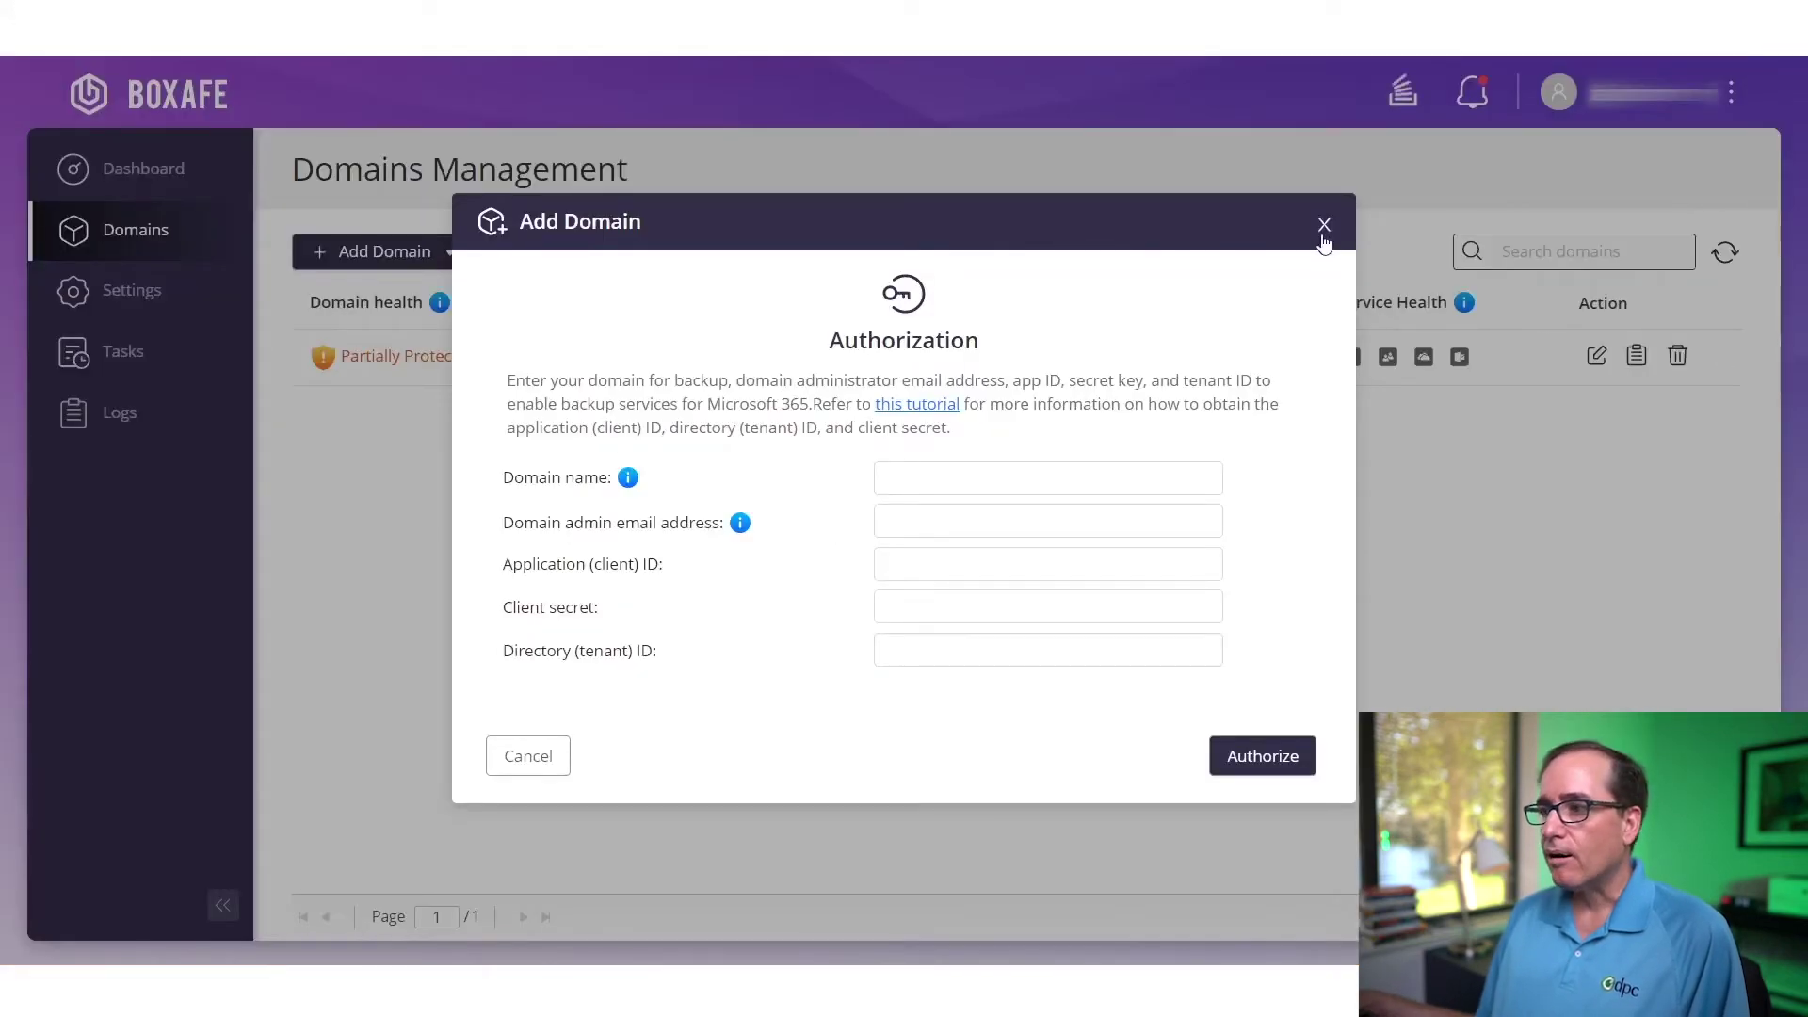
- Close the Add Domain form and go to Settings, showing the single Admin QTS user
left_click(1325, 225)
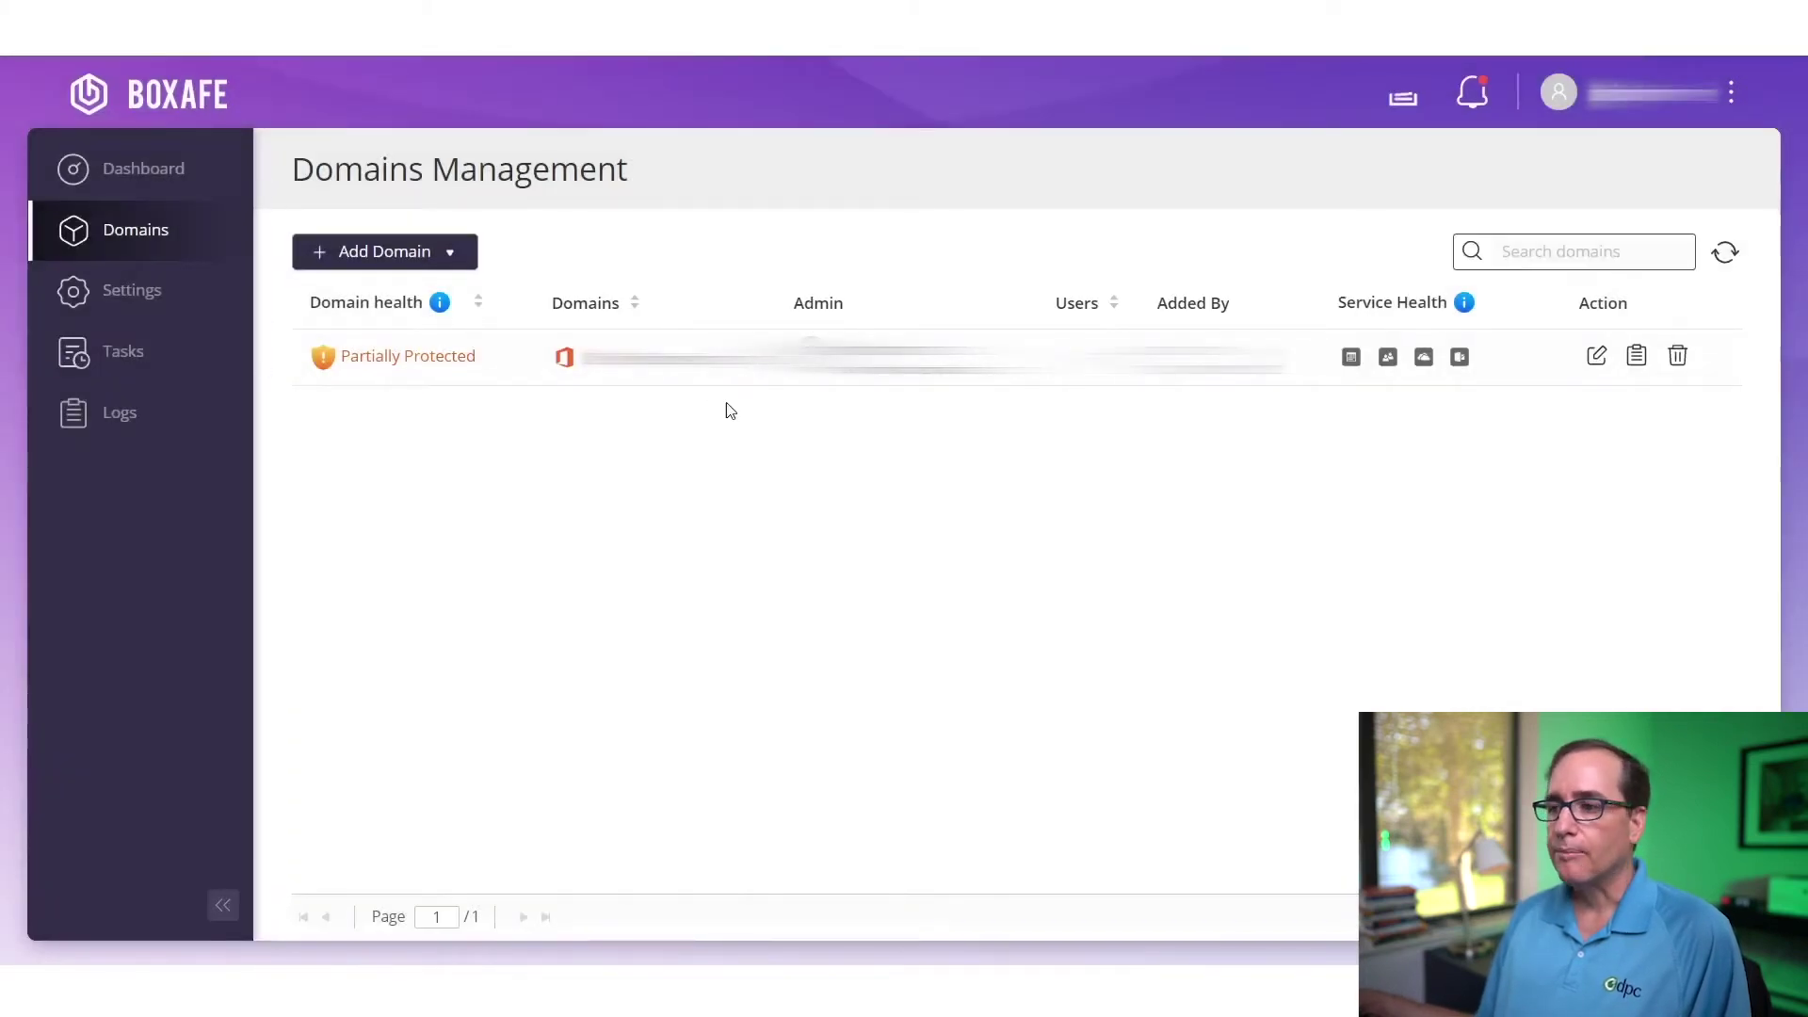
left_click(151, 170)
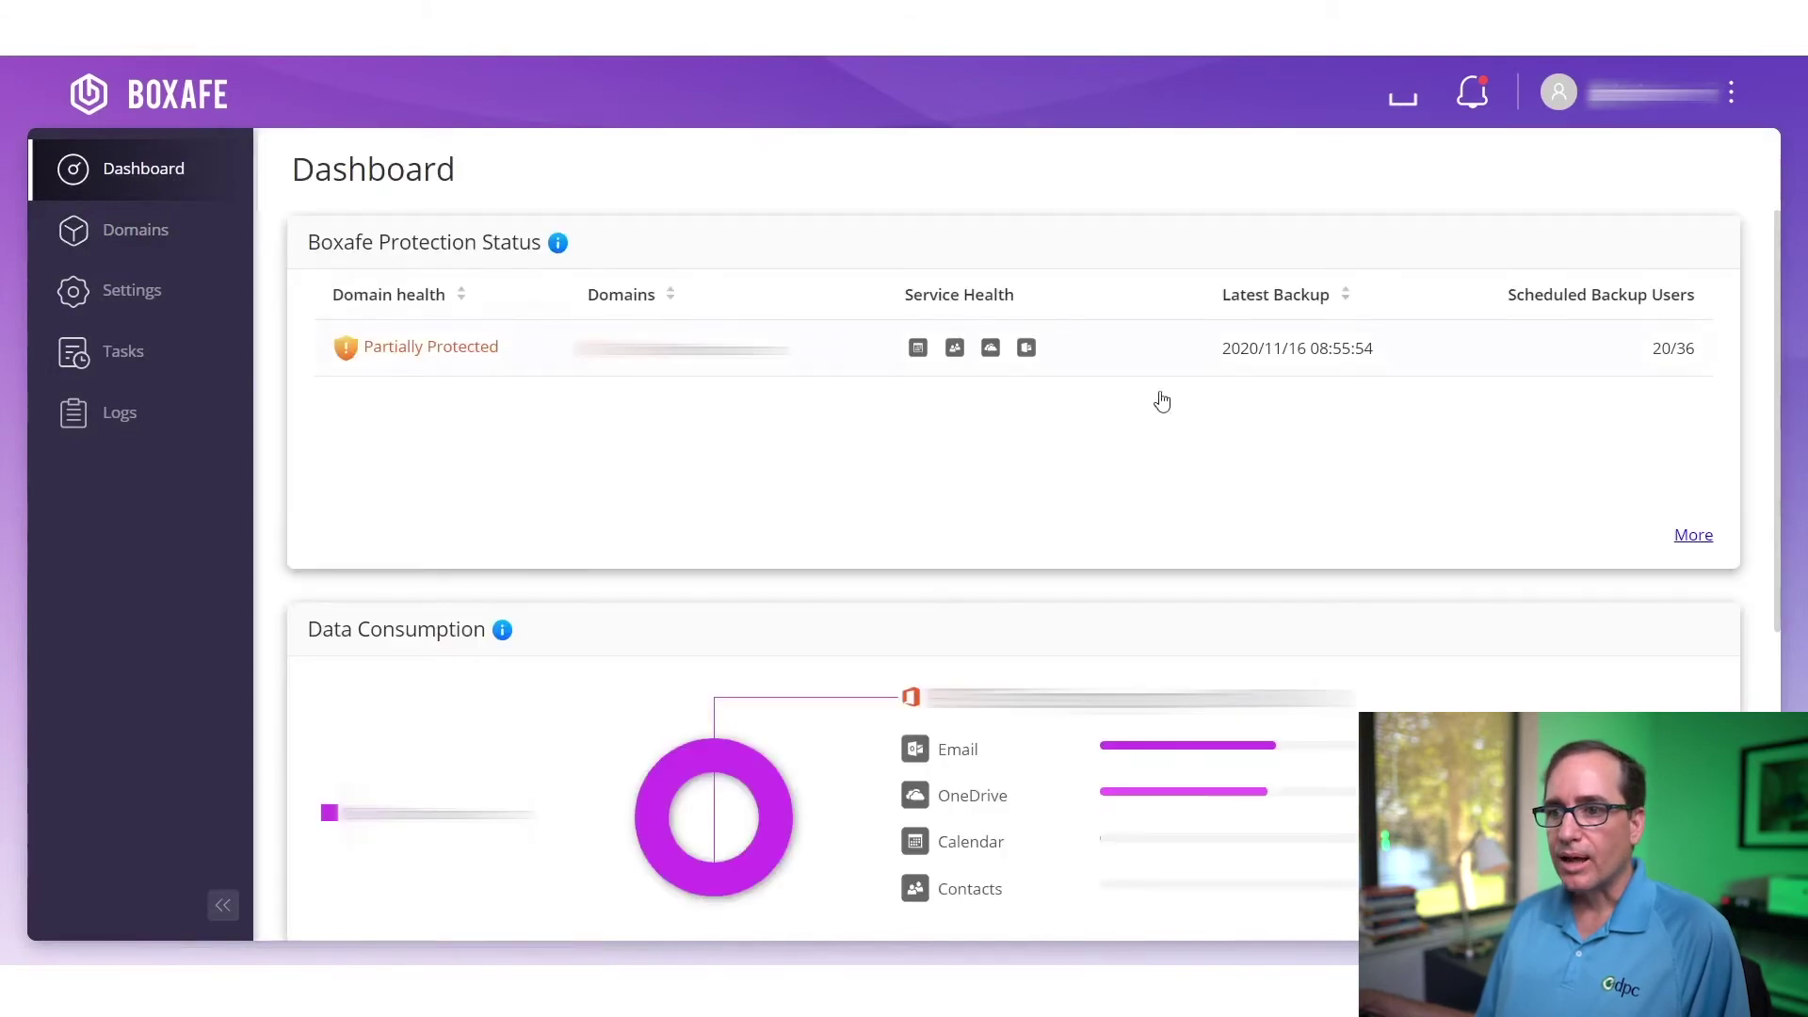
left_click(113, 292)
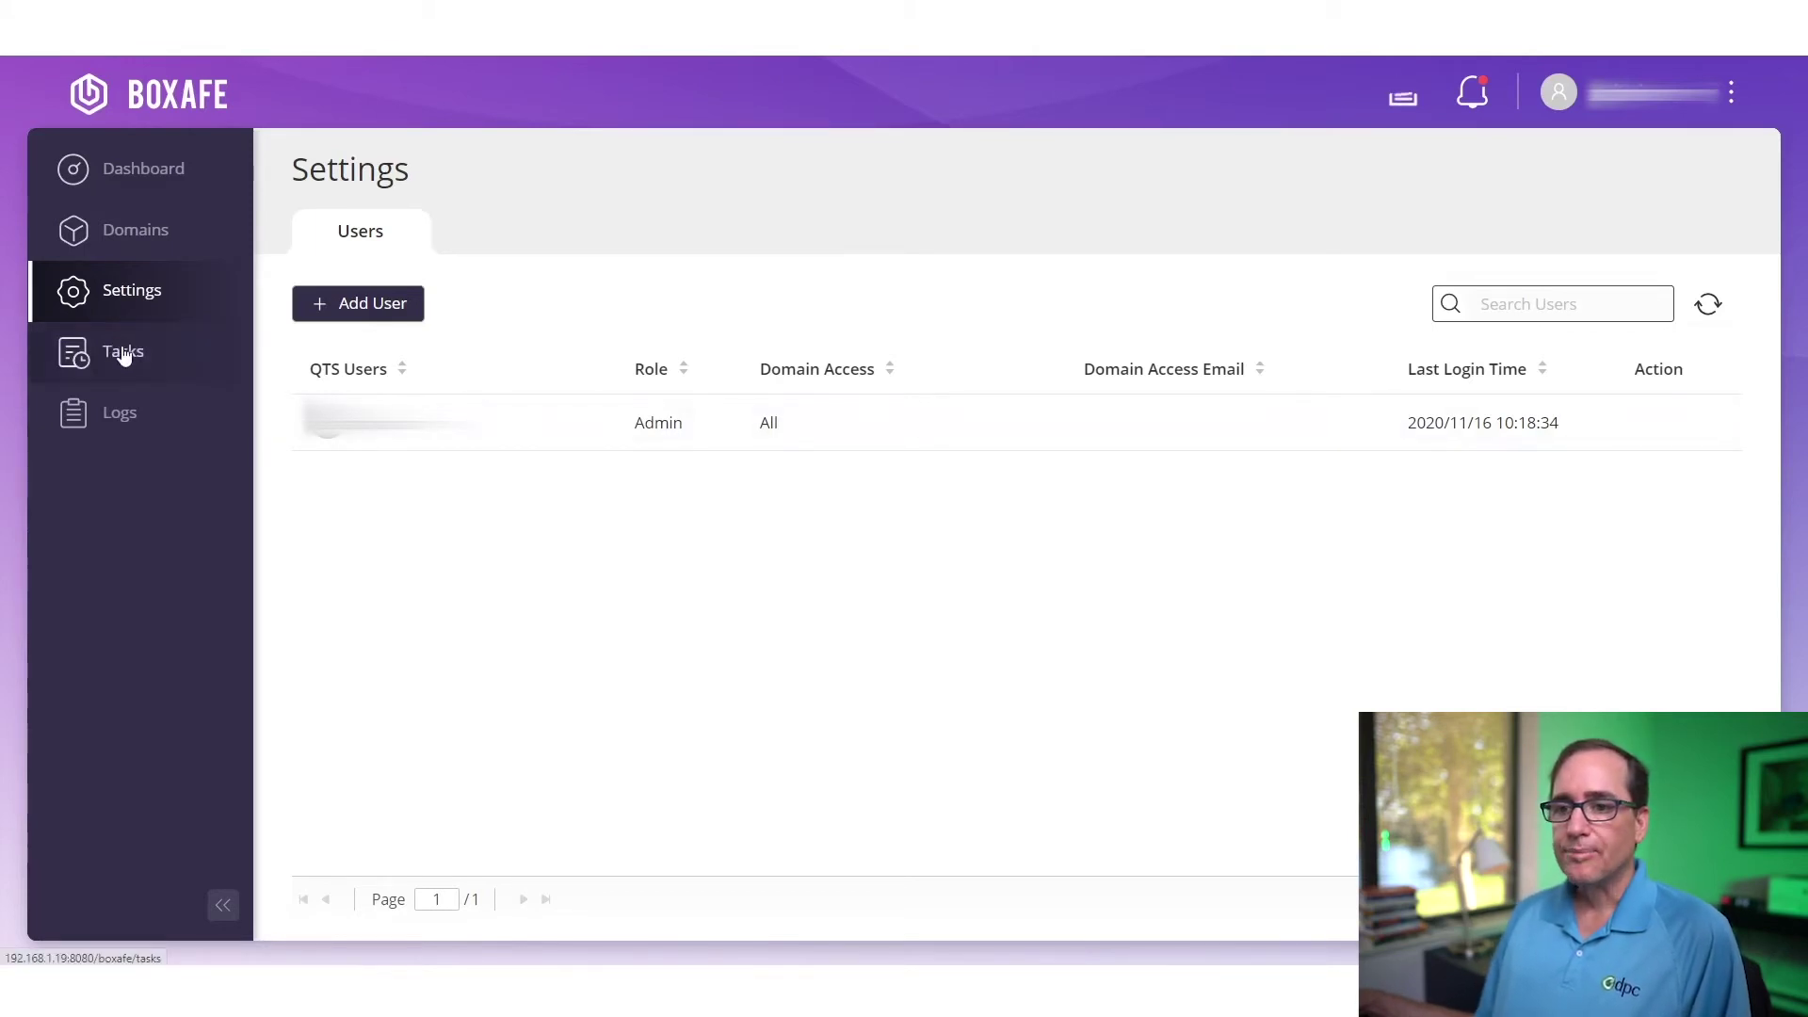
- Open Tasks, check the scheduled backups, then list completed tasks with their statuses
left_click(173, 366)
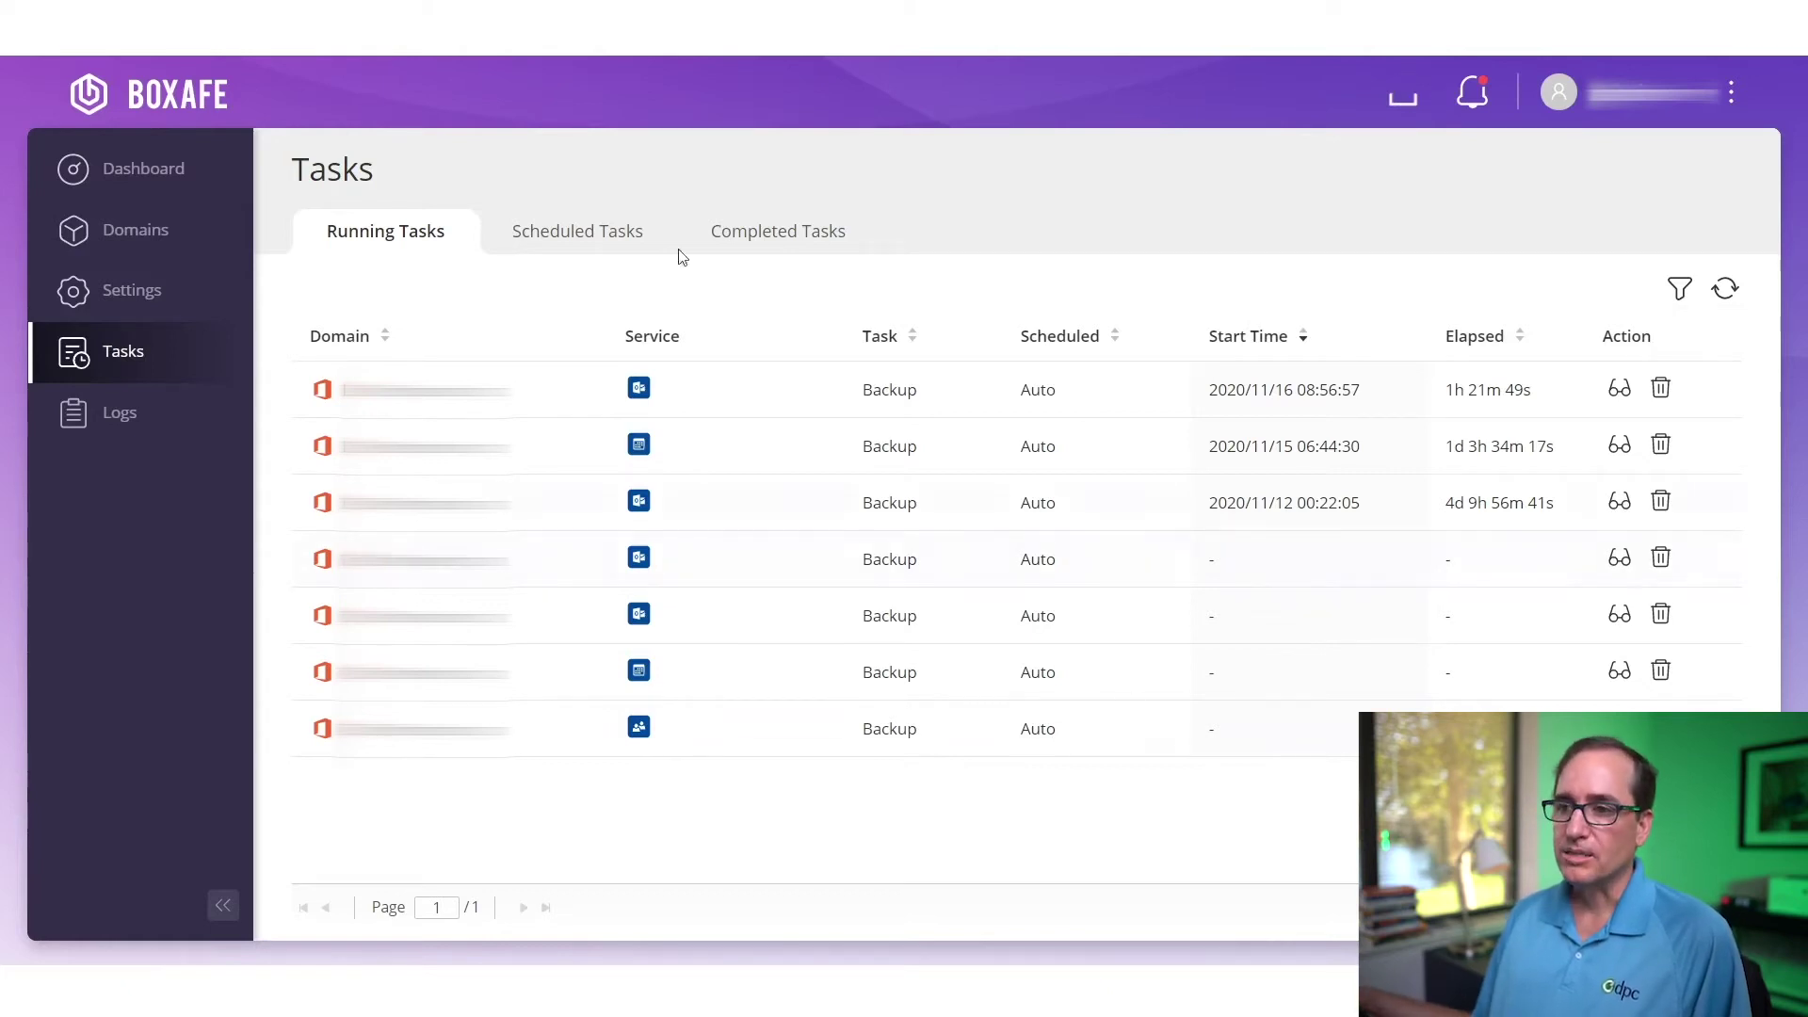
left_click(629, 248)
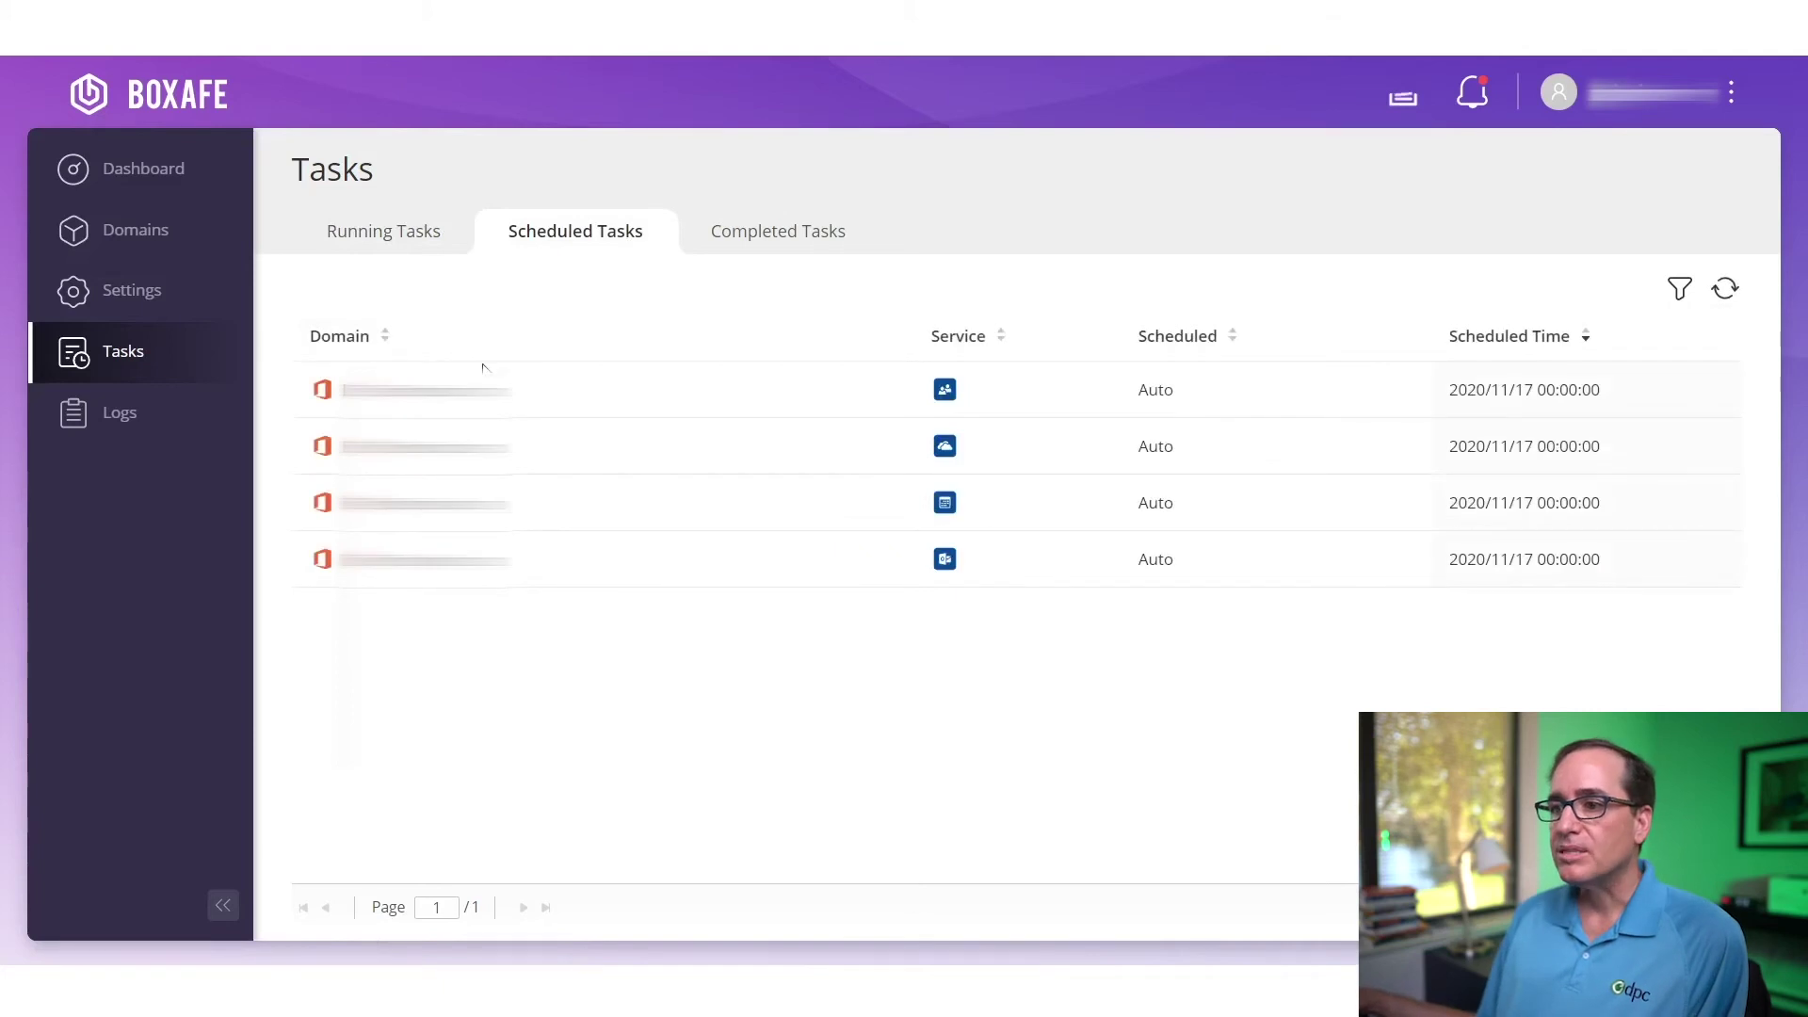
left_click(802, 246)
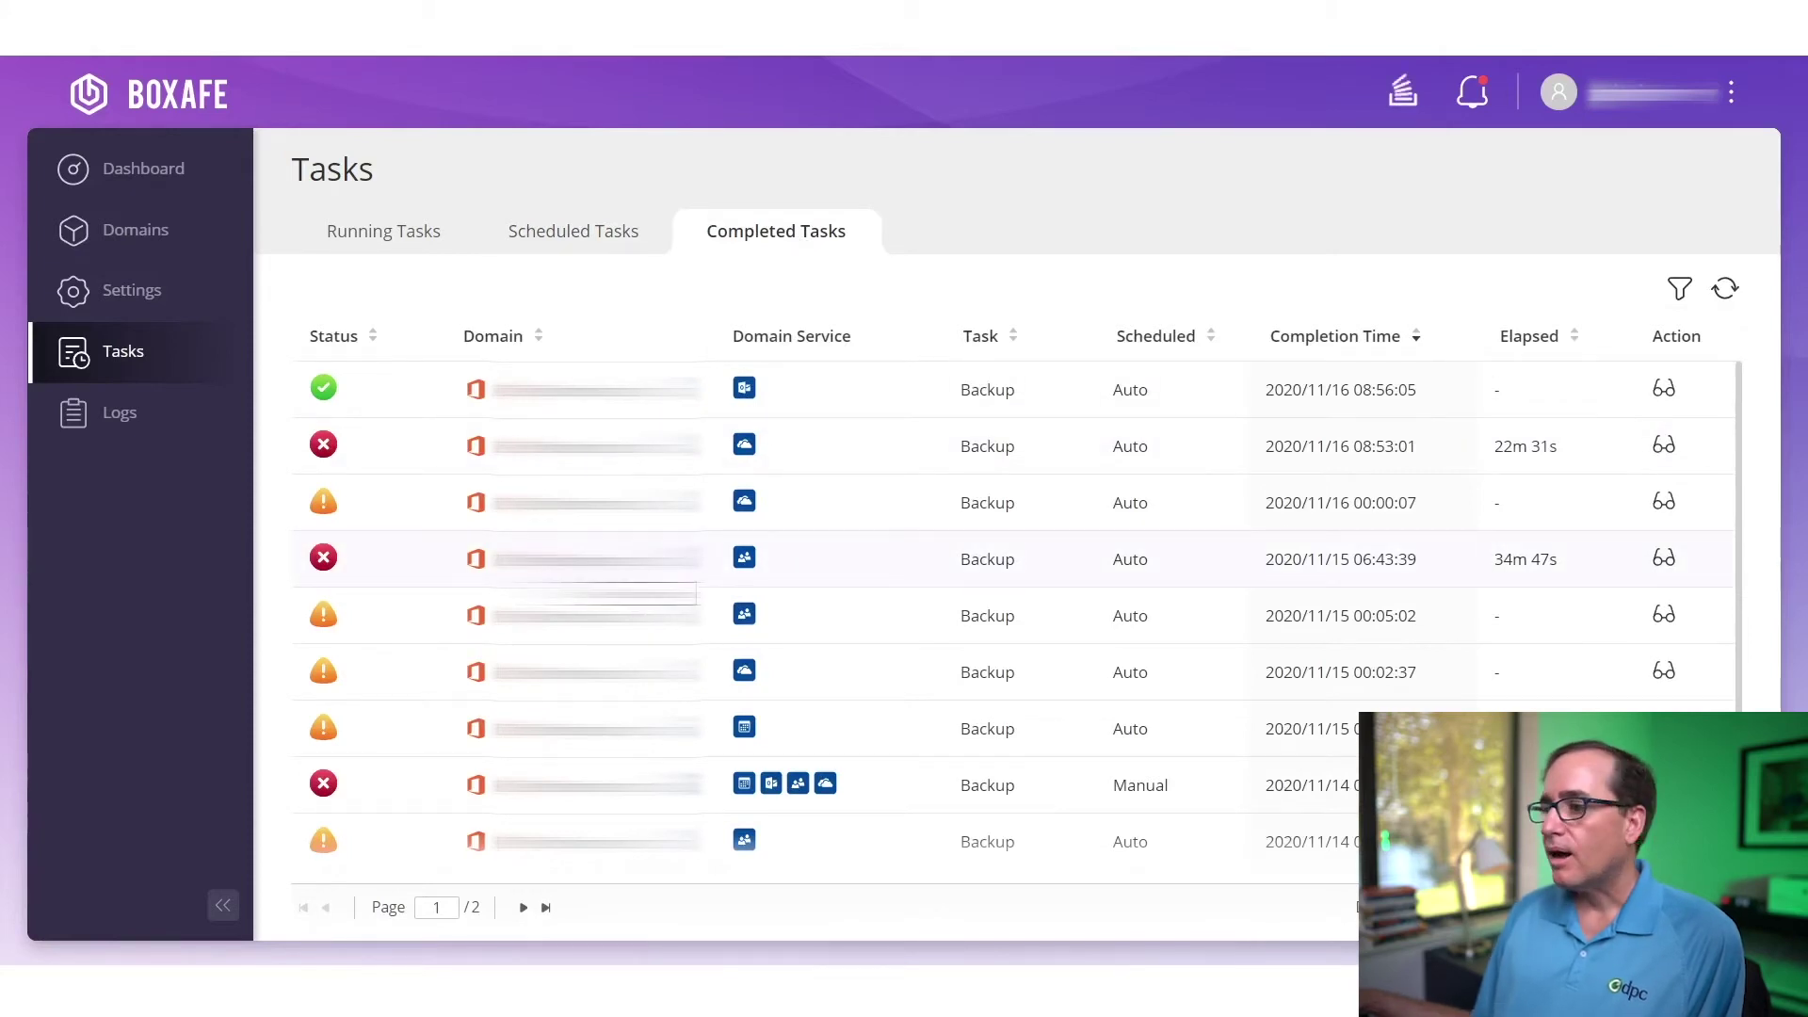
scroll(1013, 612, "down", 1)
scroll(1013, 612, "up", 1)
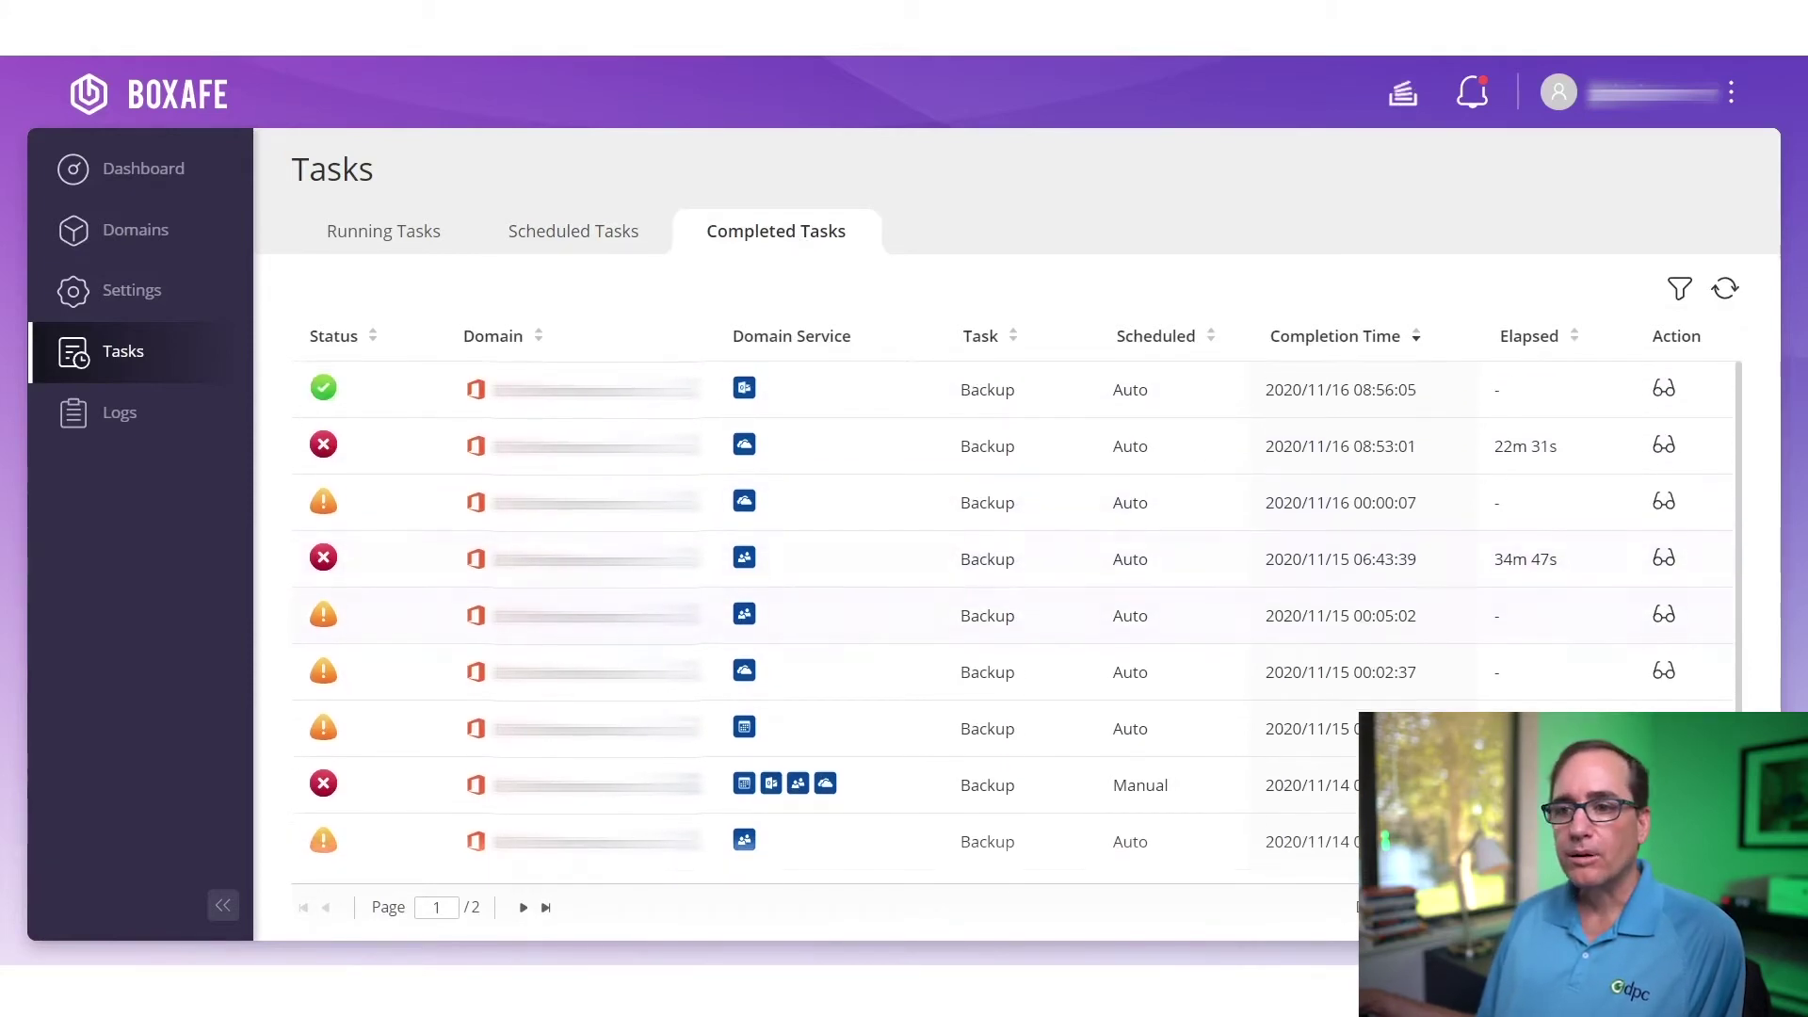
- Inspect the logs and the failed backup's subtasks, then open the domain's user list from Dashboard
left_click(114, 420)
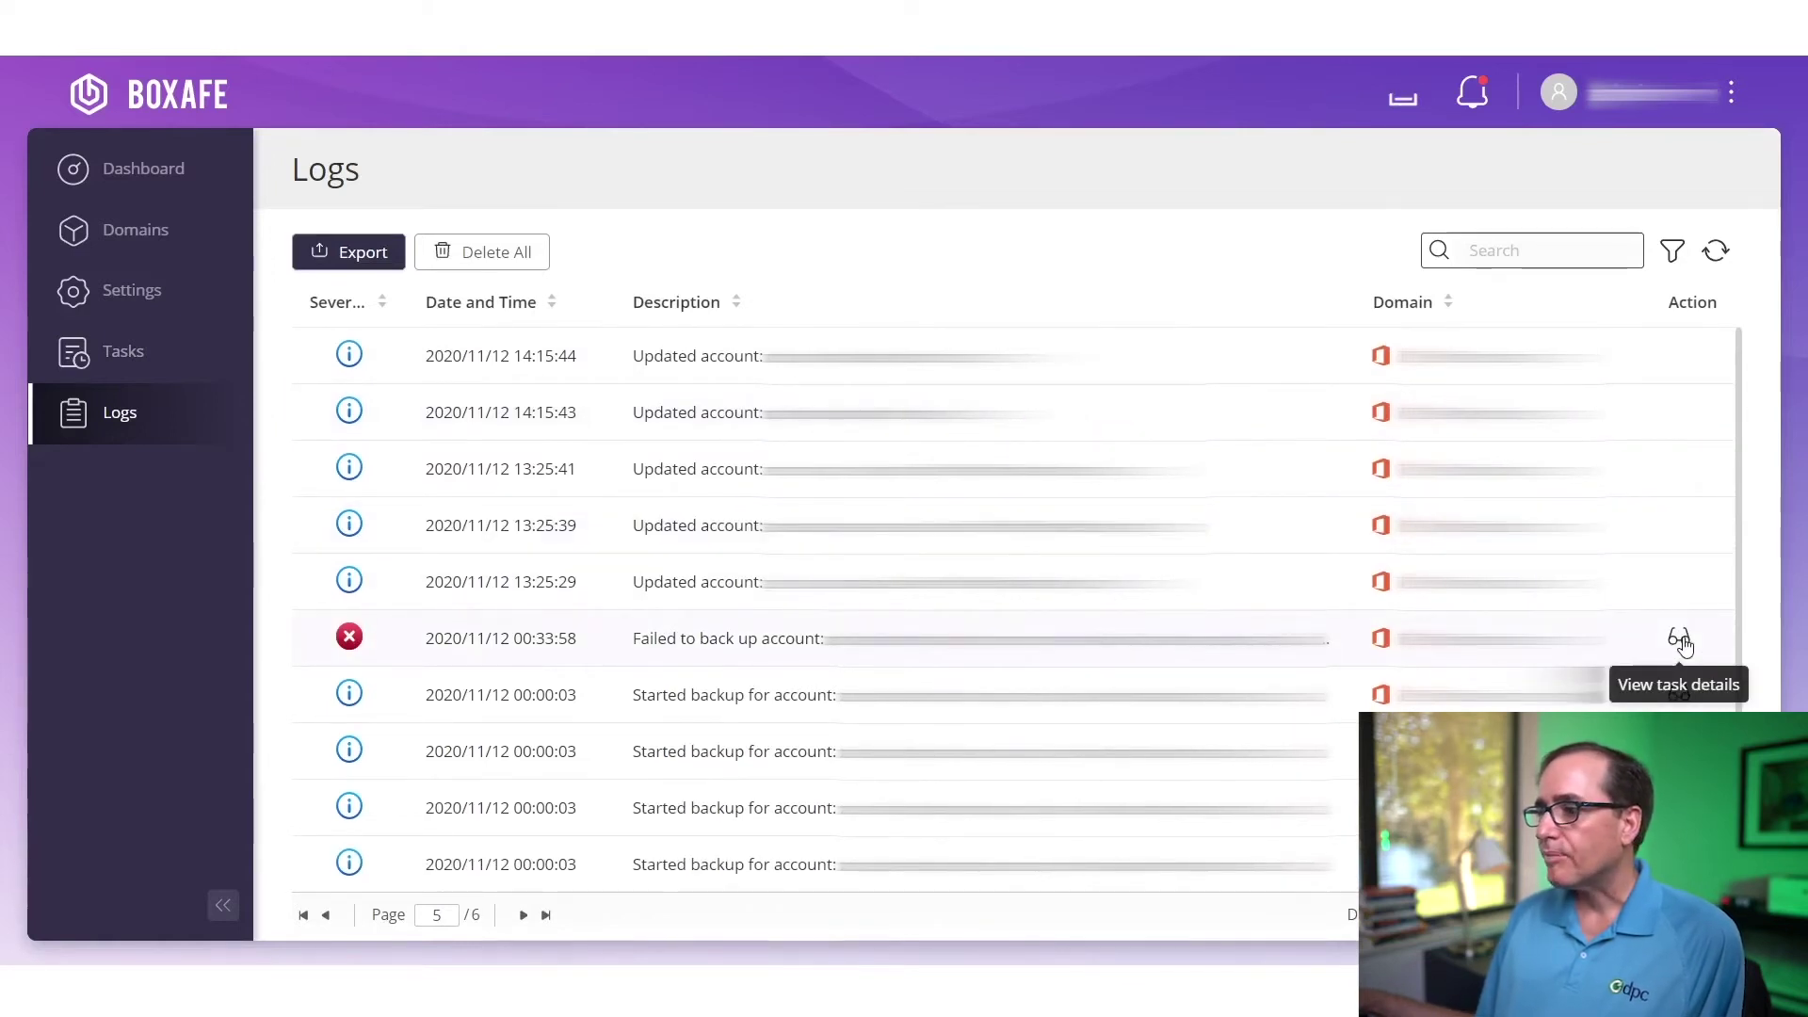
left_click(1679, 640)
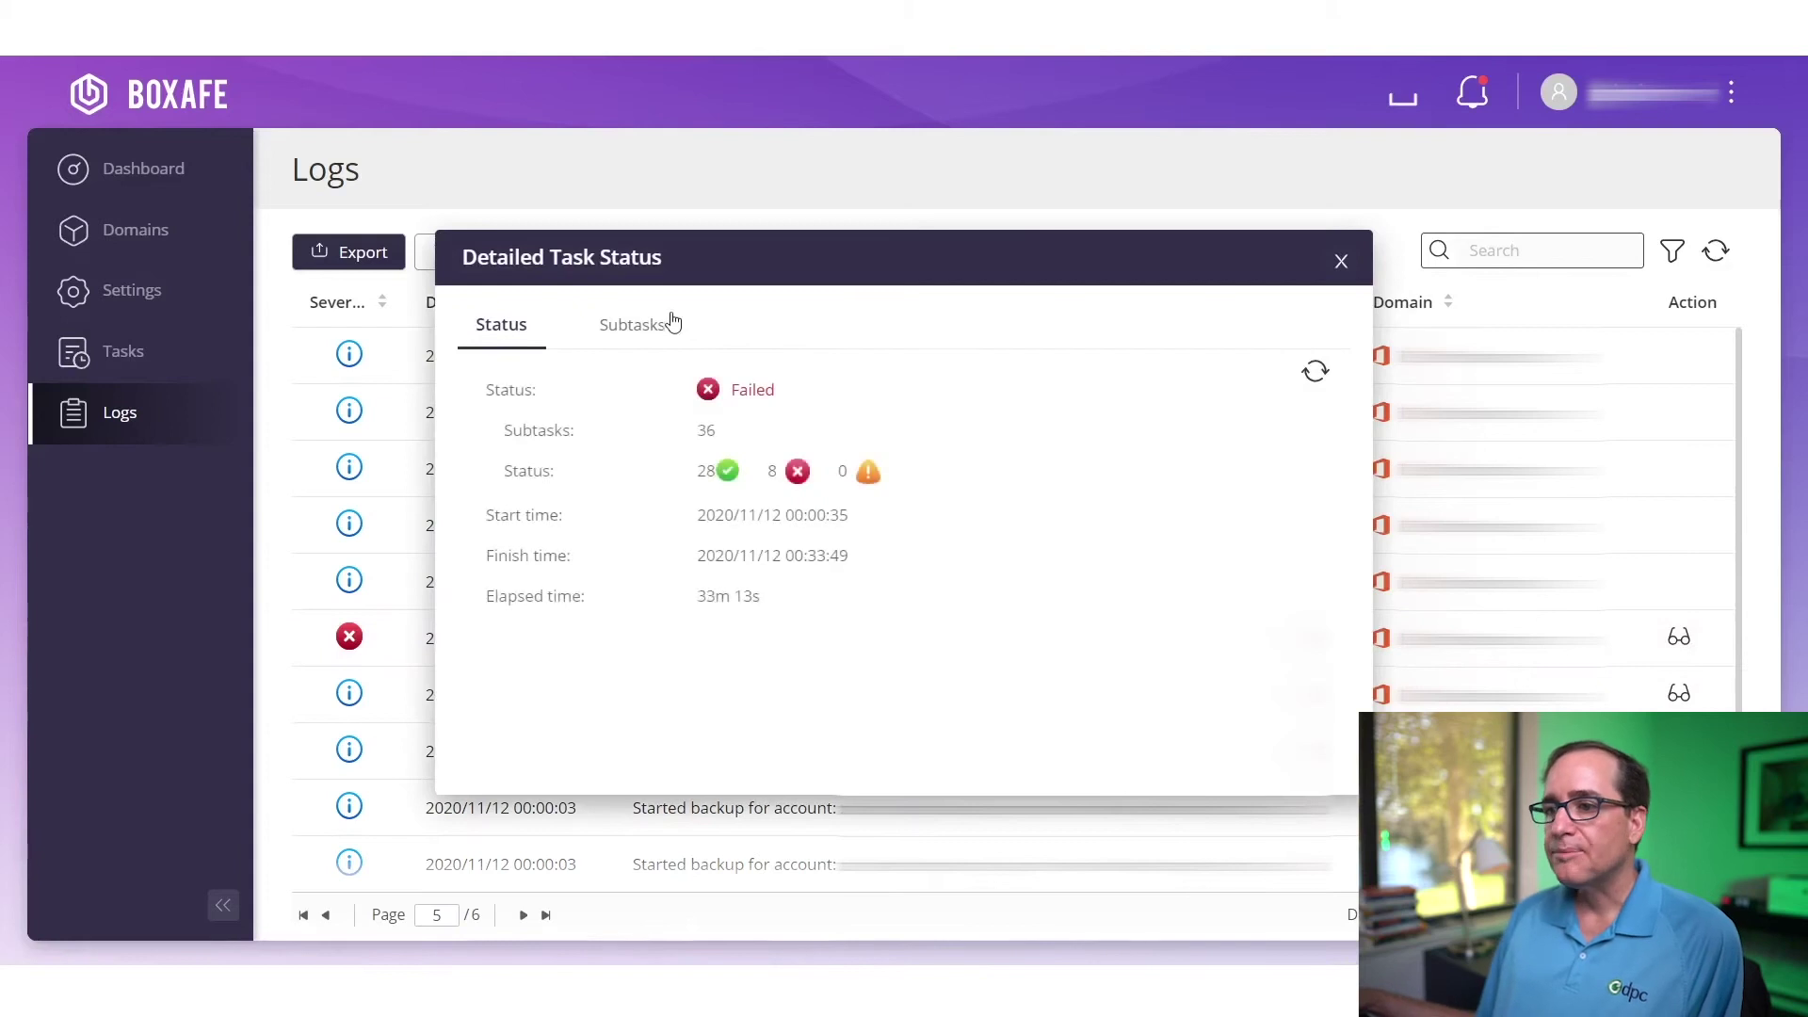
left_click(646, 323)
left_click(1341, 261)
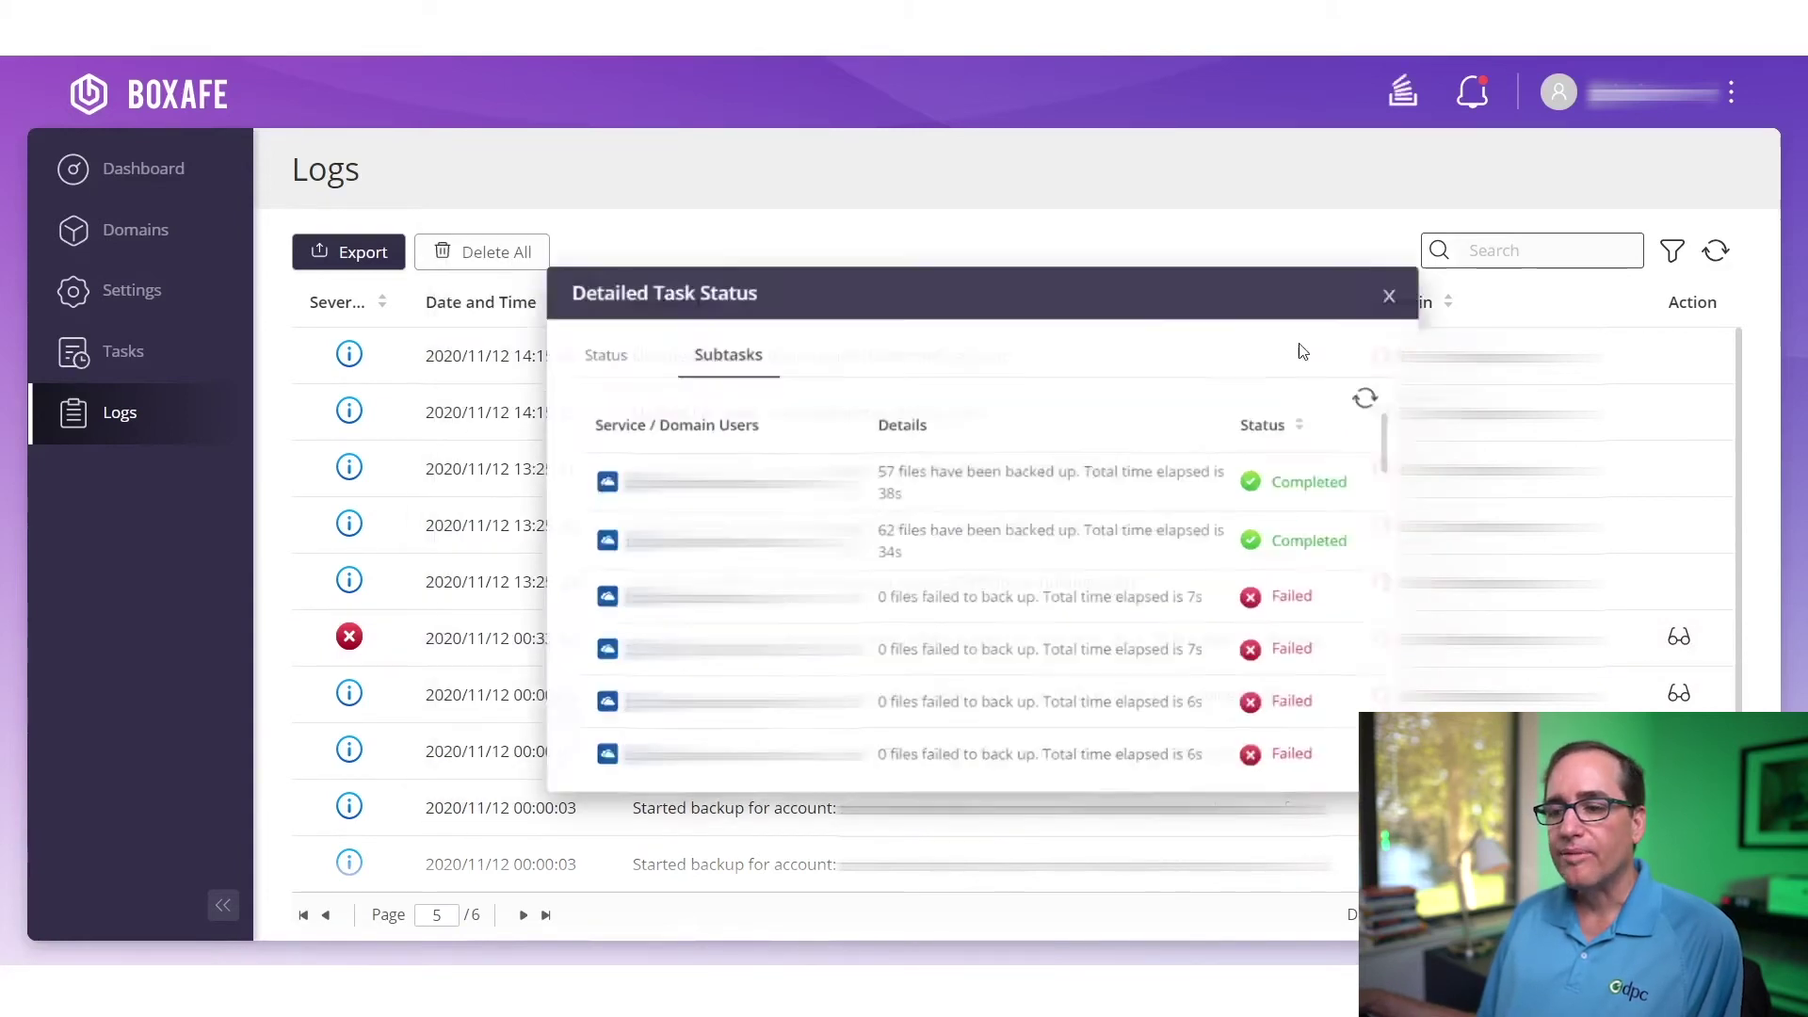
left_click(170, 183)
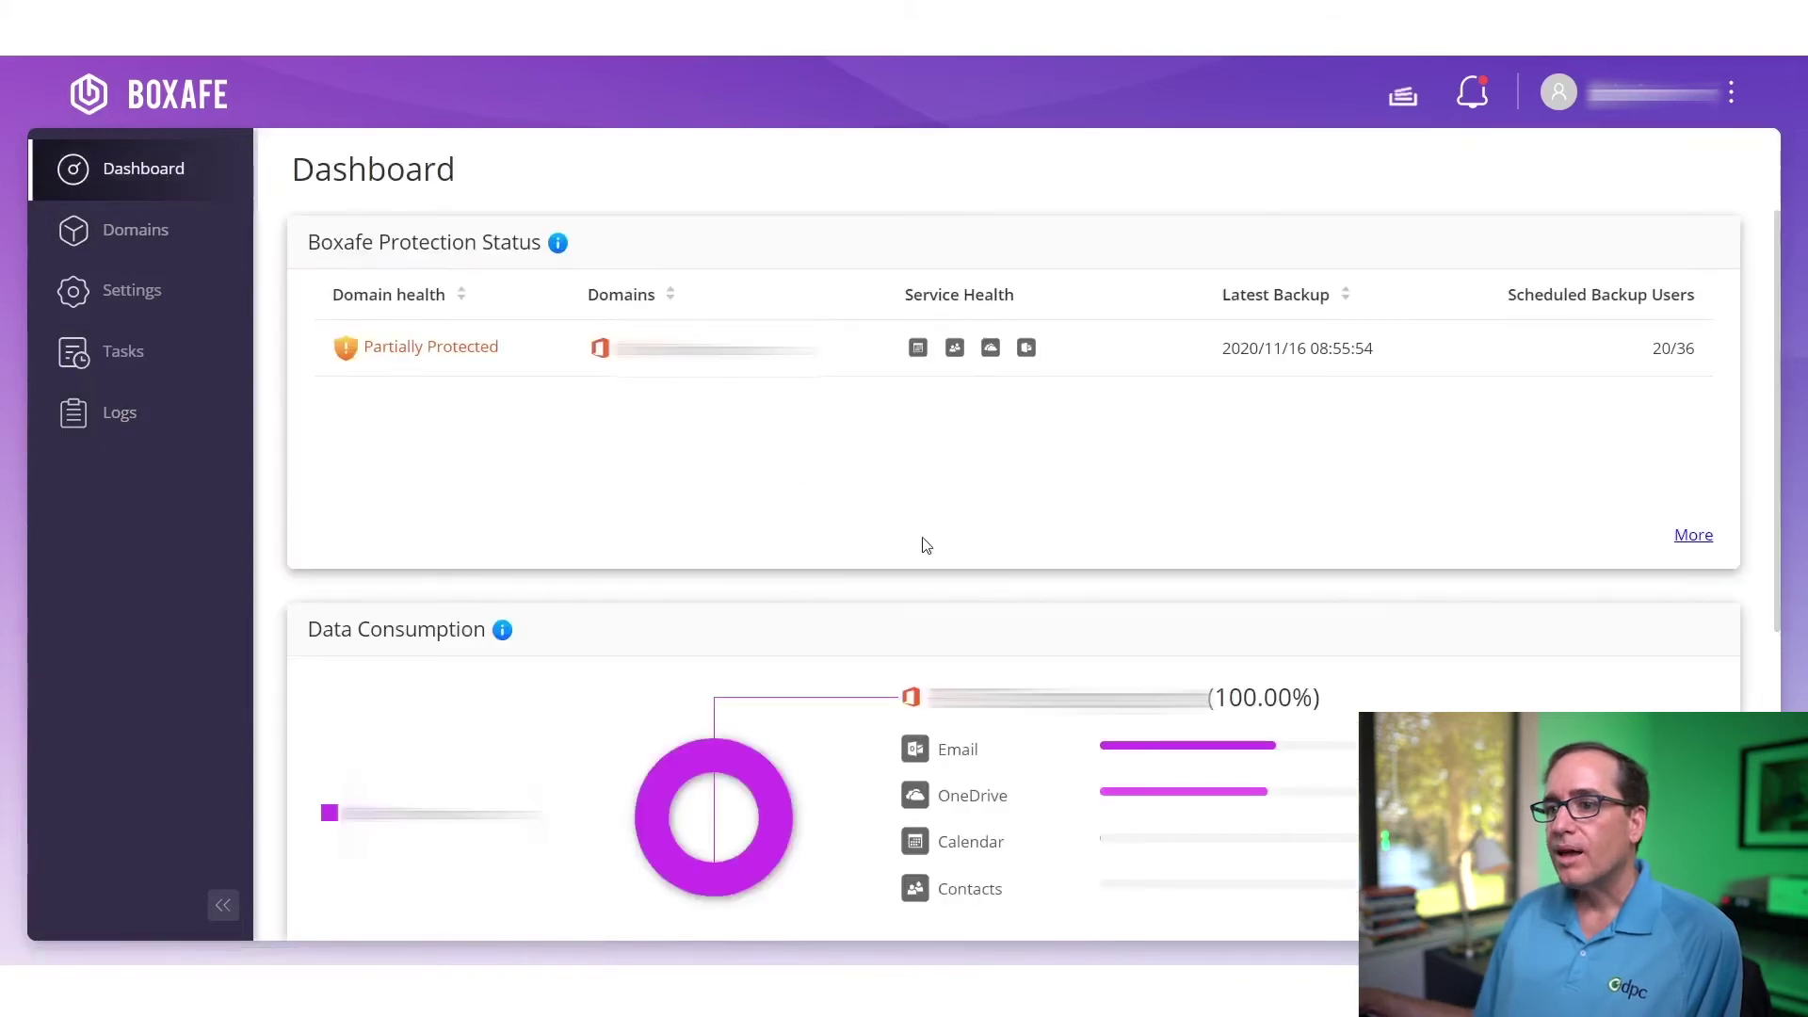
left_click(666, 350)
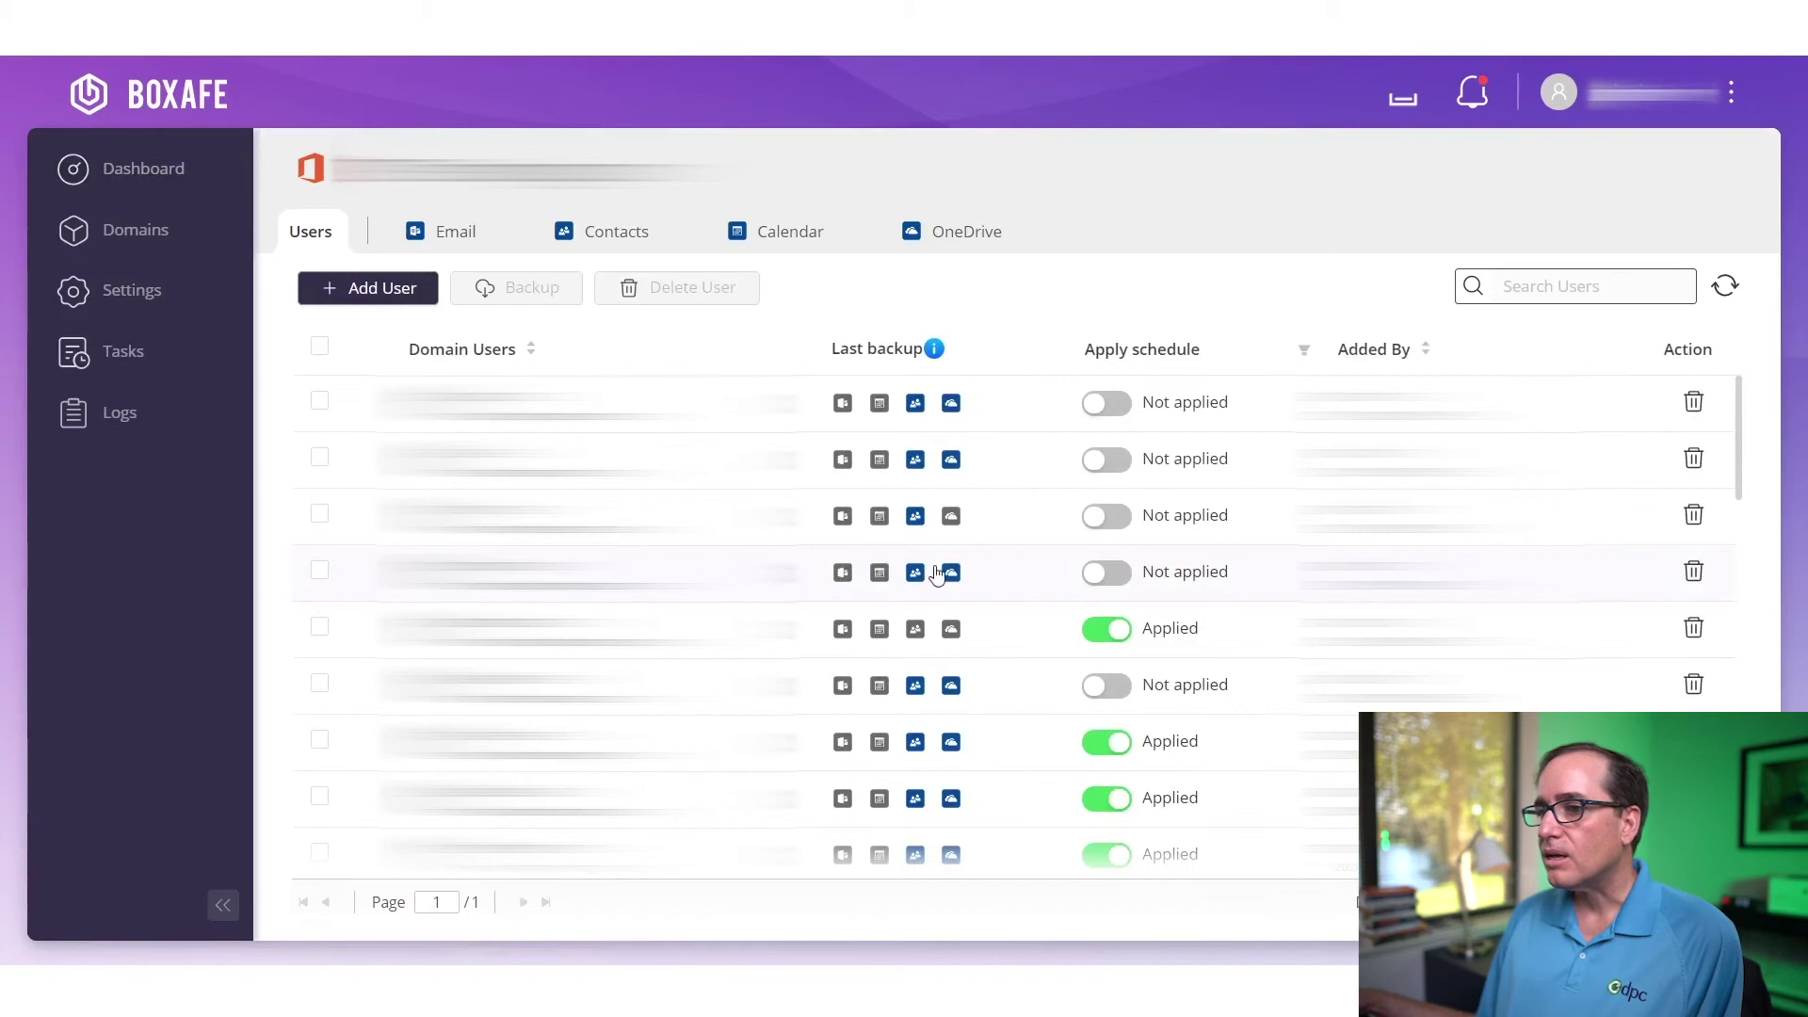
scroll(822, 431, "down", 1)
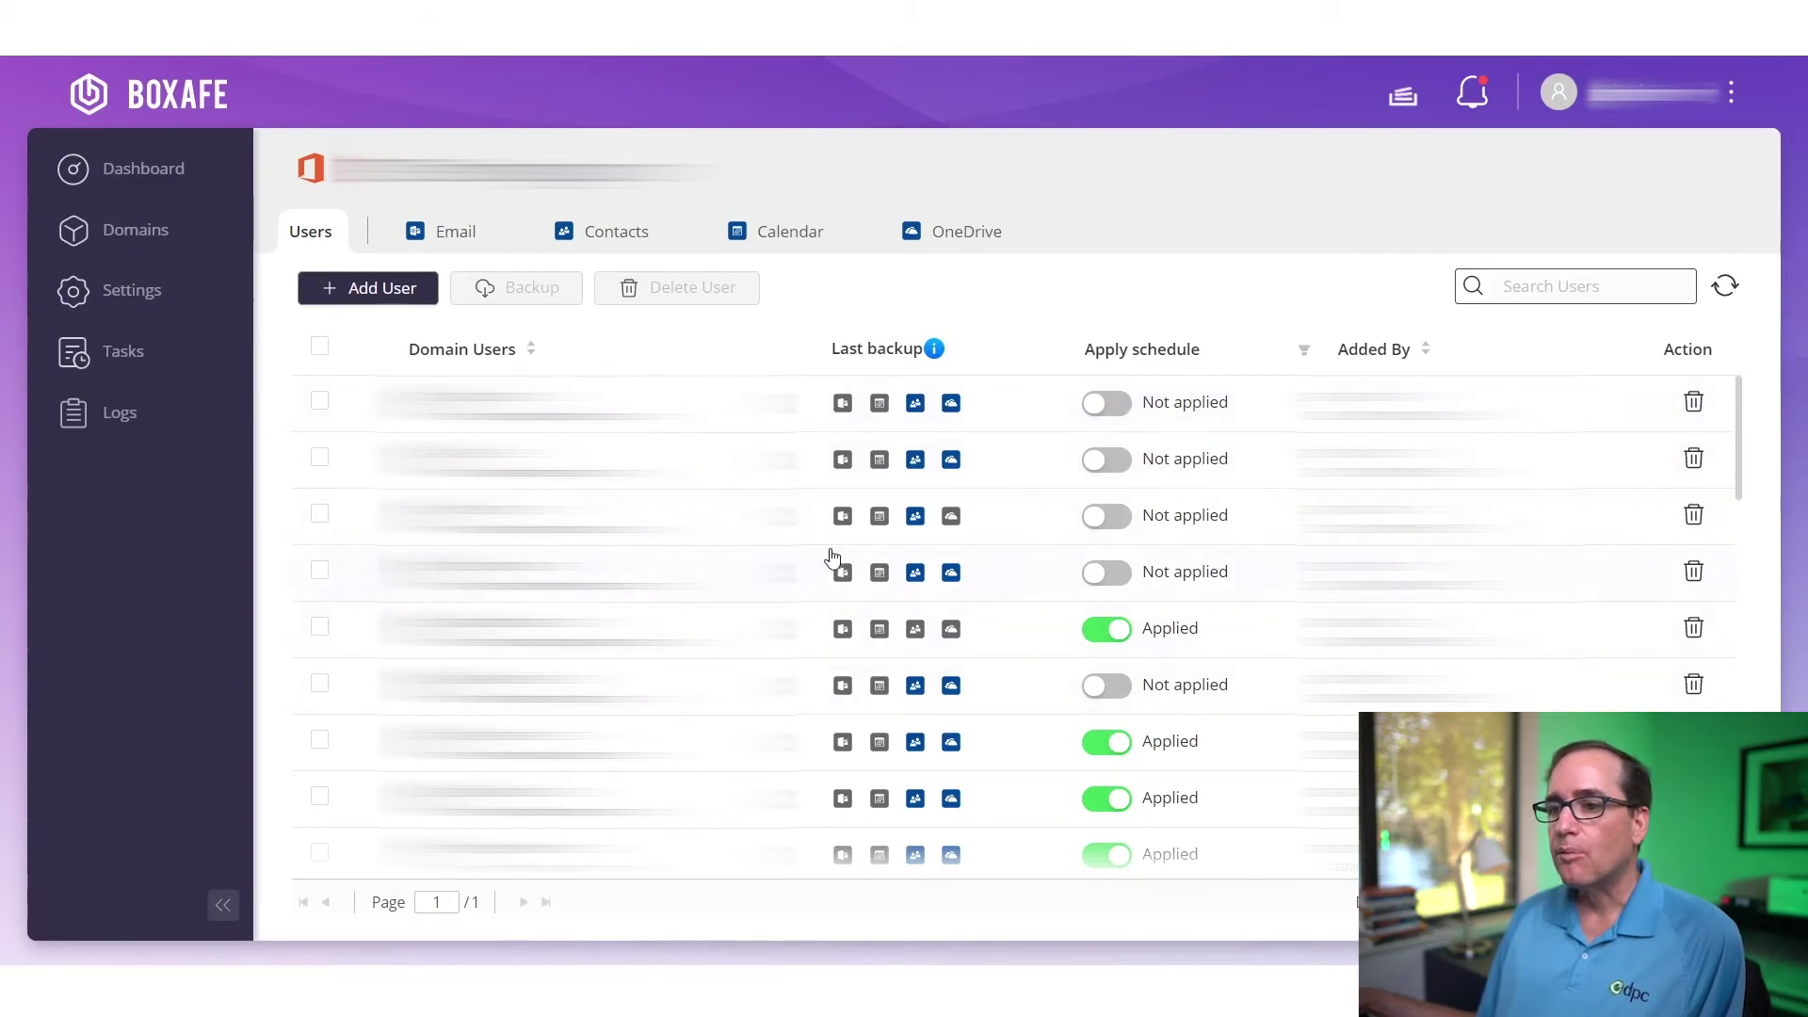
scroll(885, 551, "down", 5)
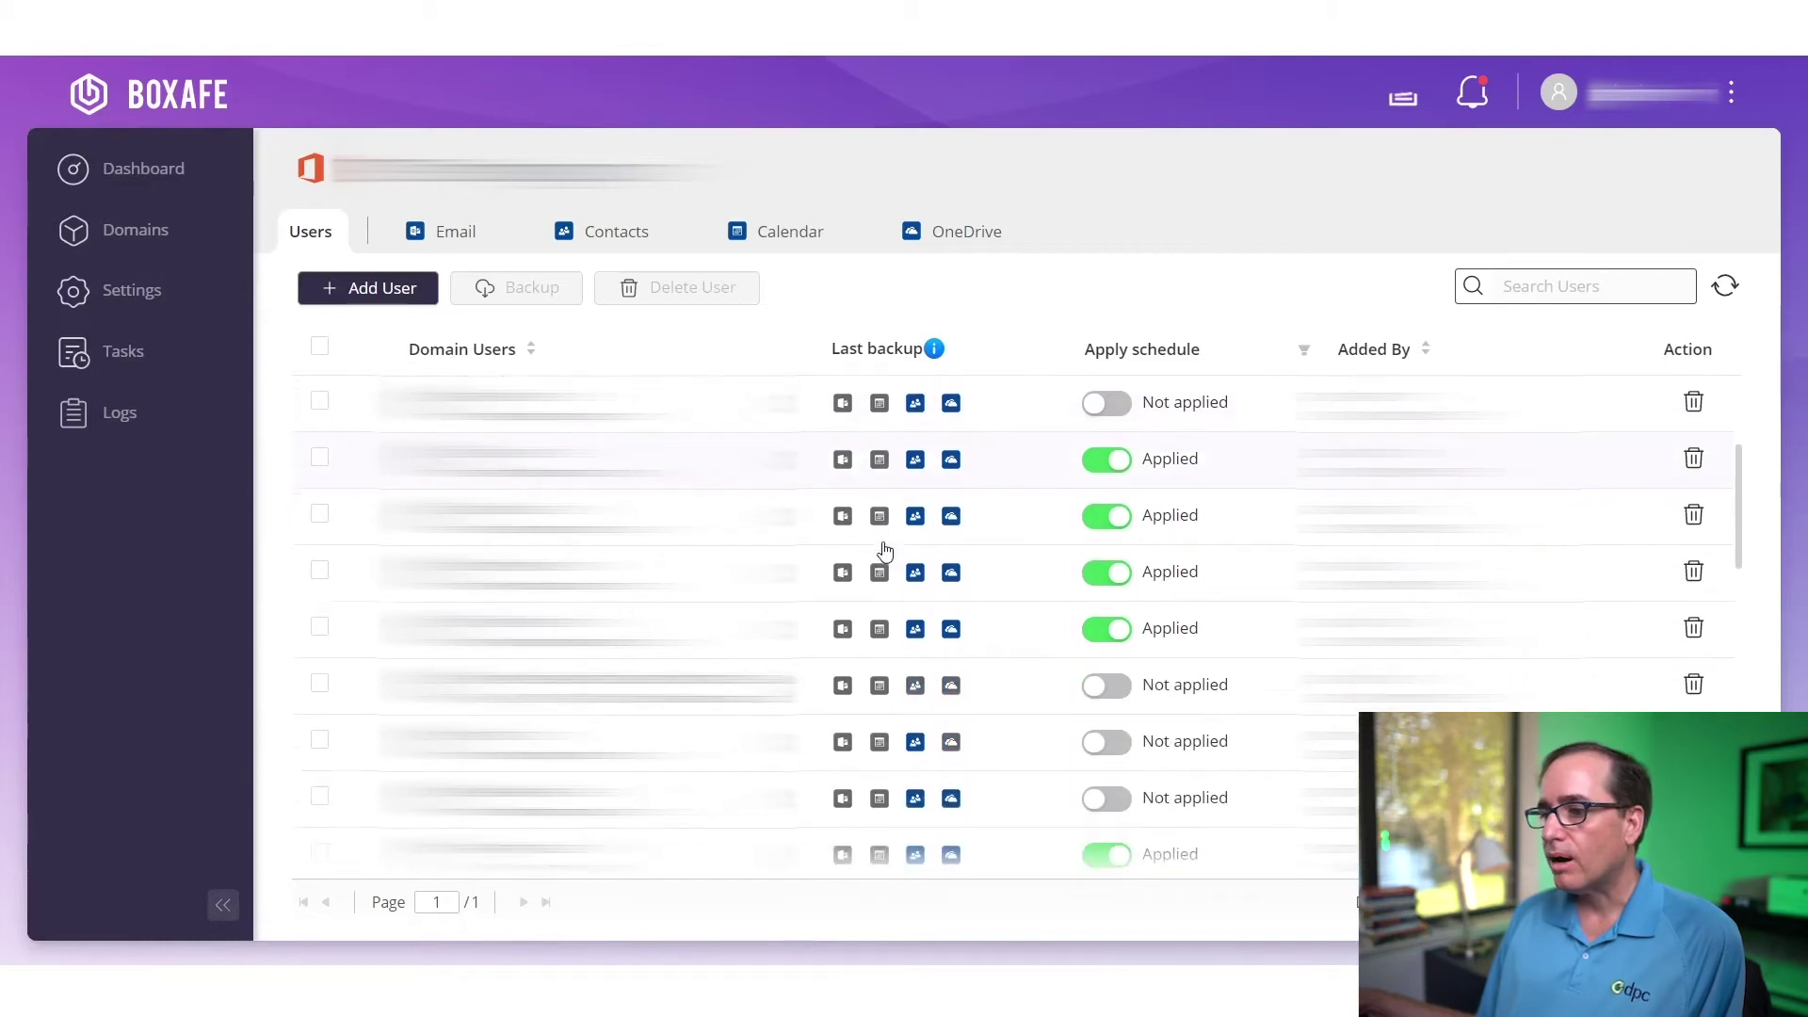
scroll(883, 551, "down", 5)
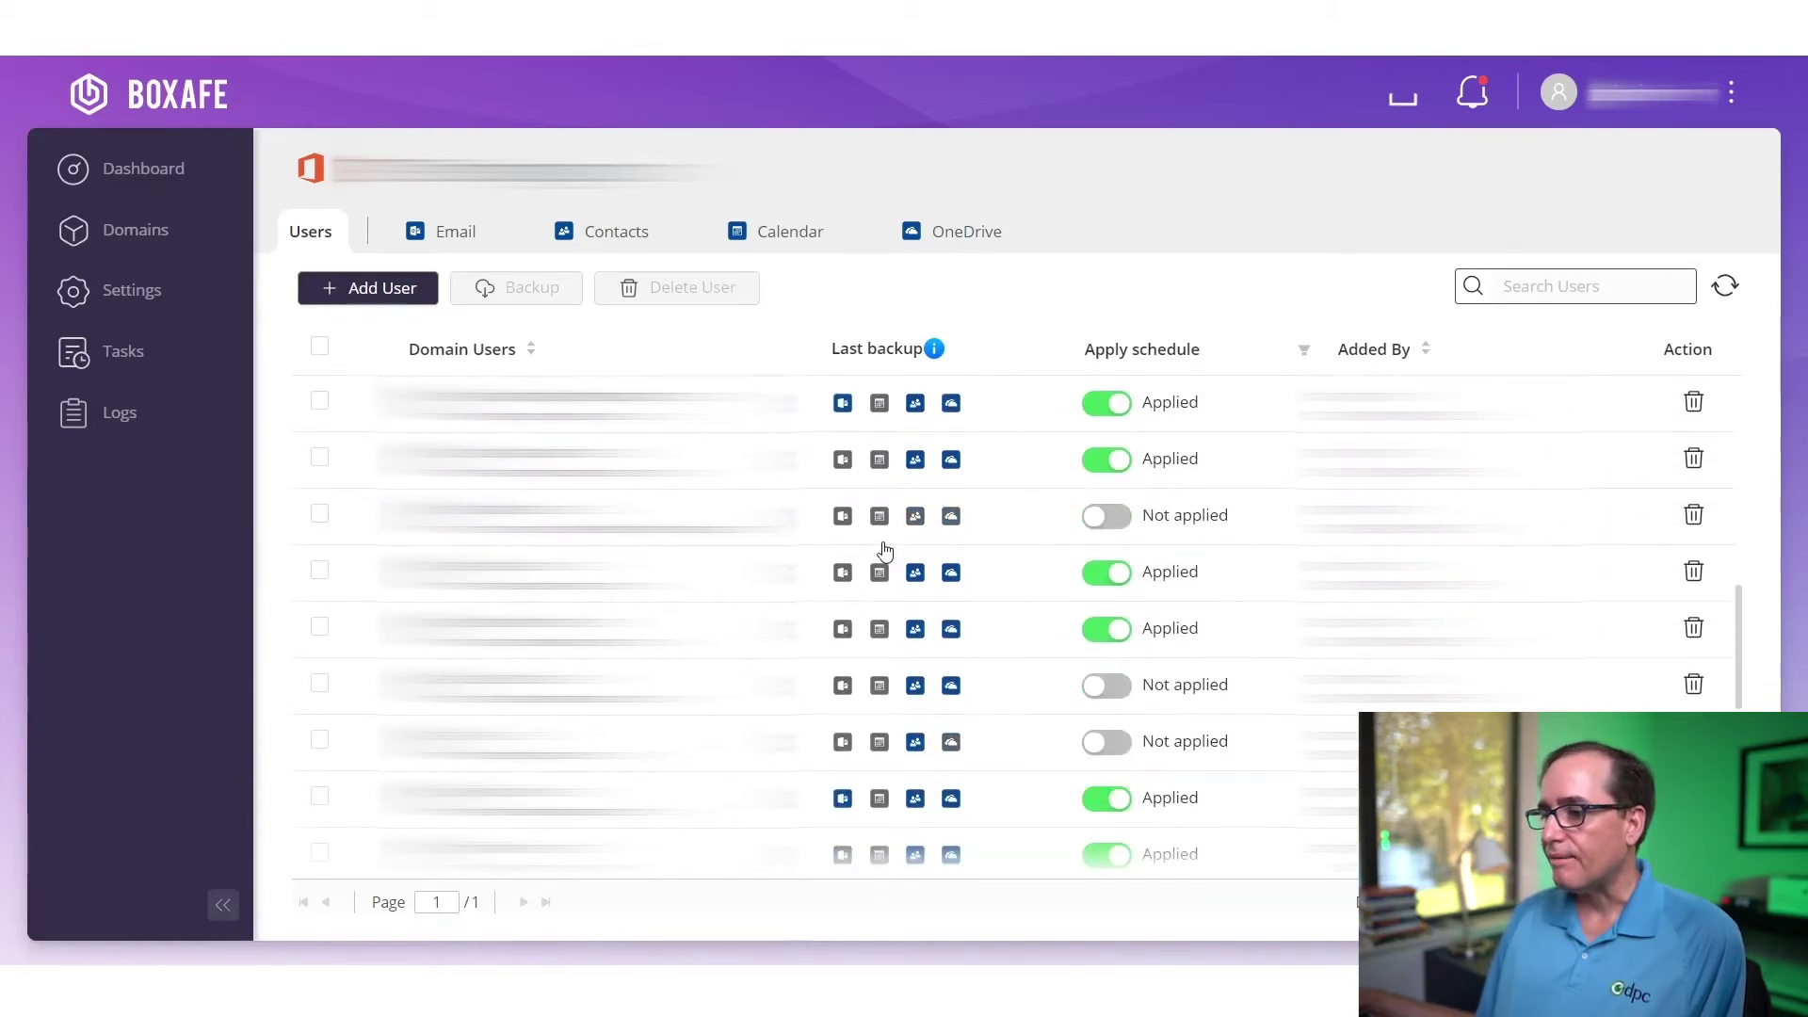
scroll(886, 551, "up", 5)
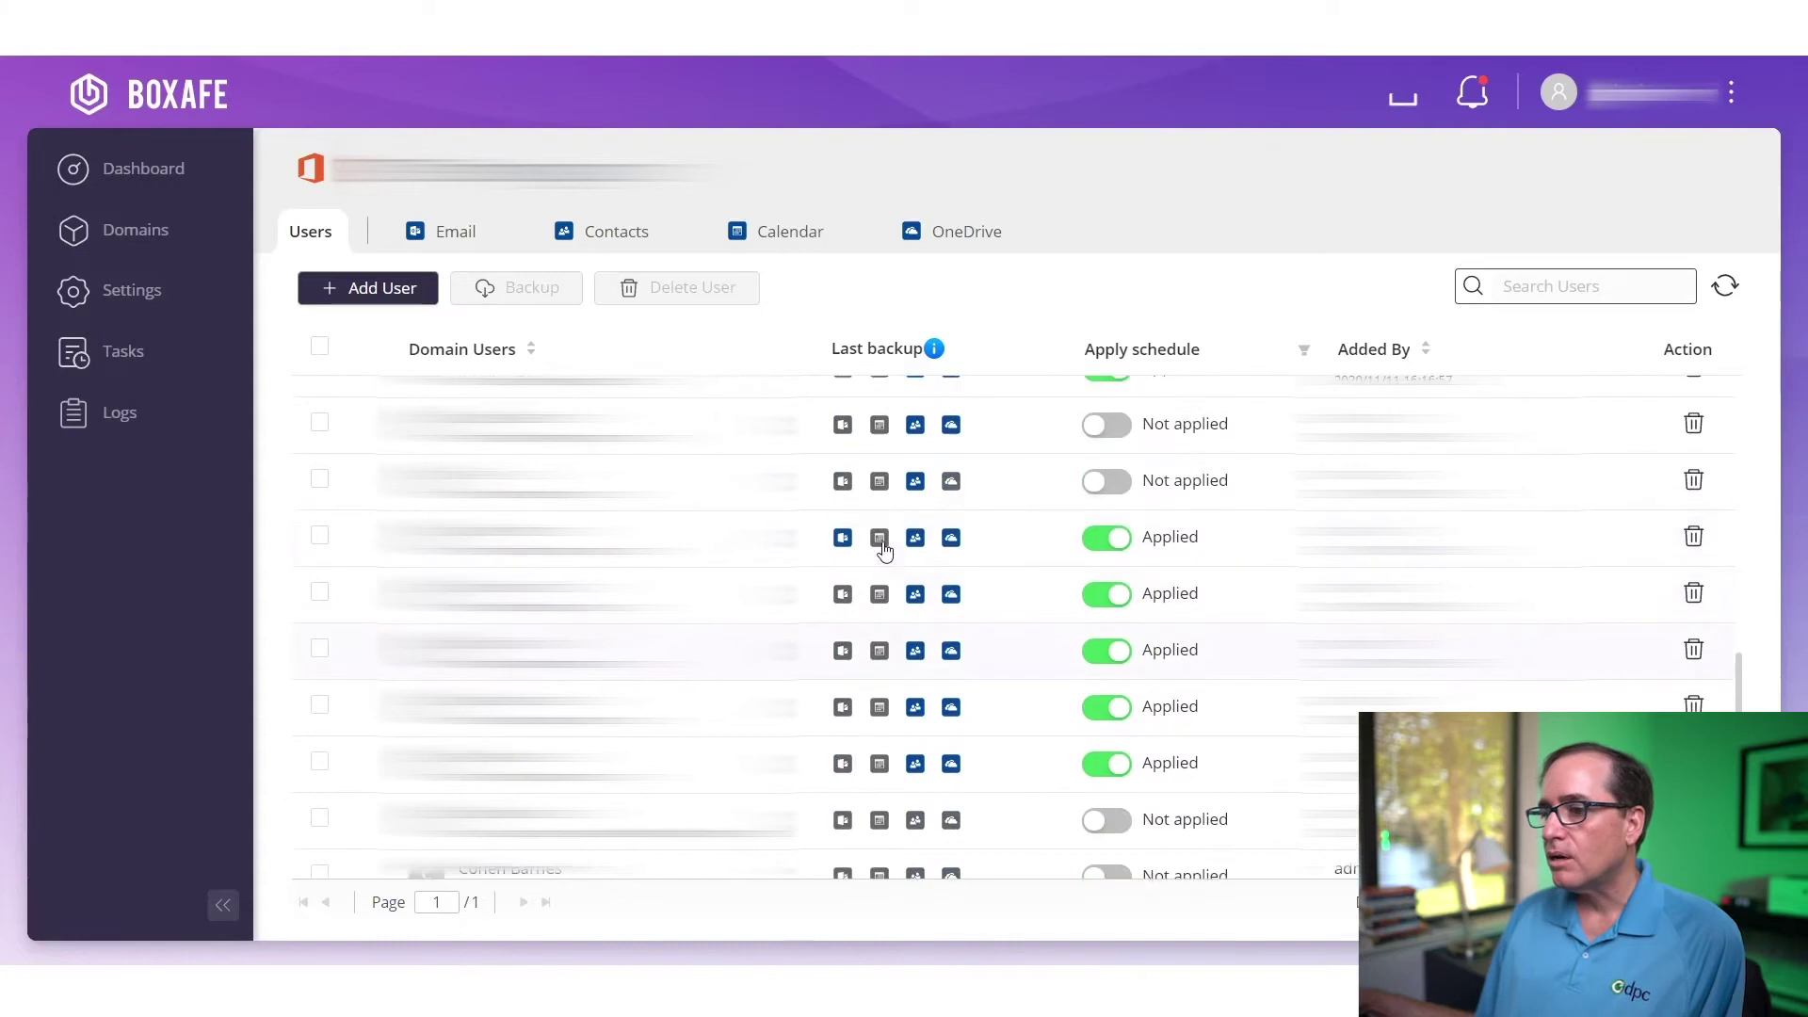
scroll(885, 551, "up", 3)
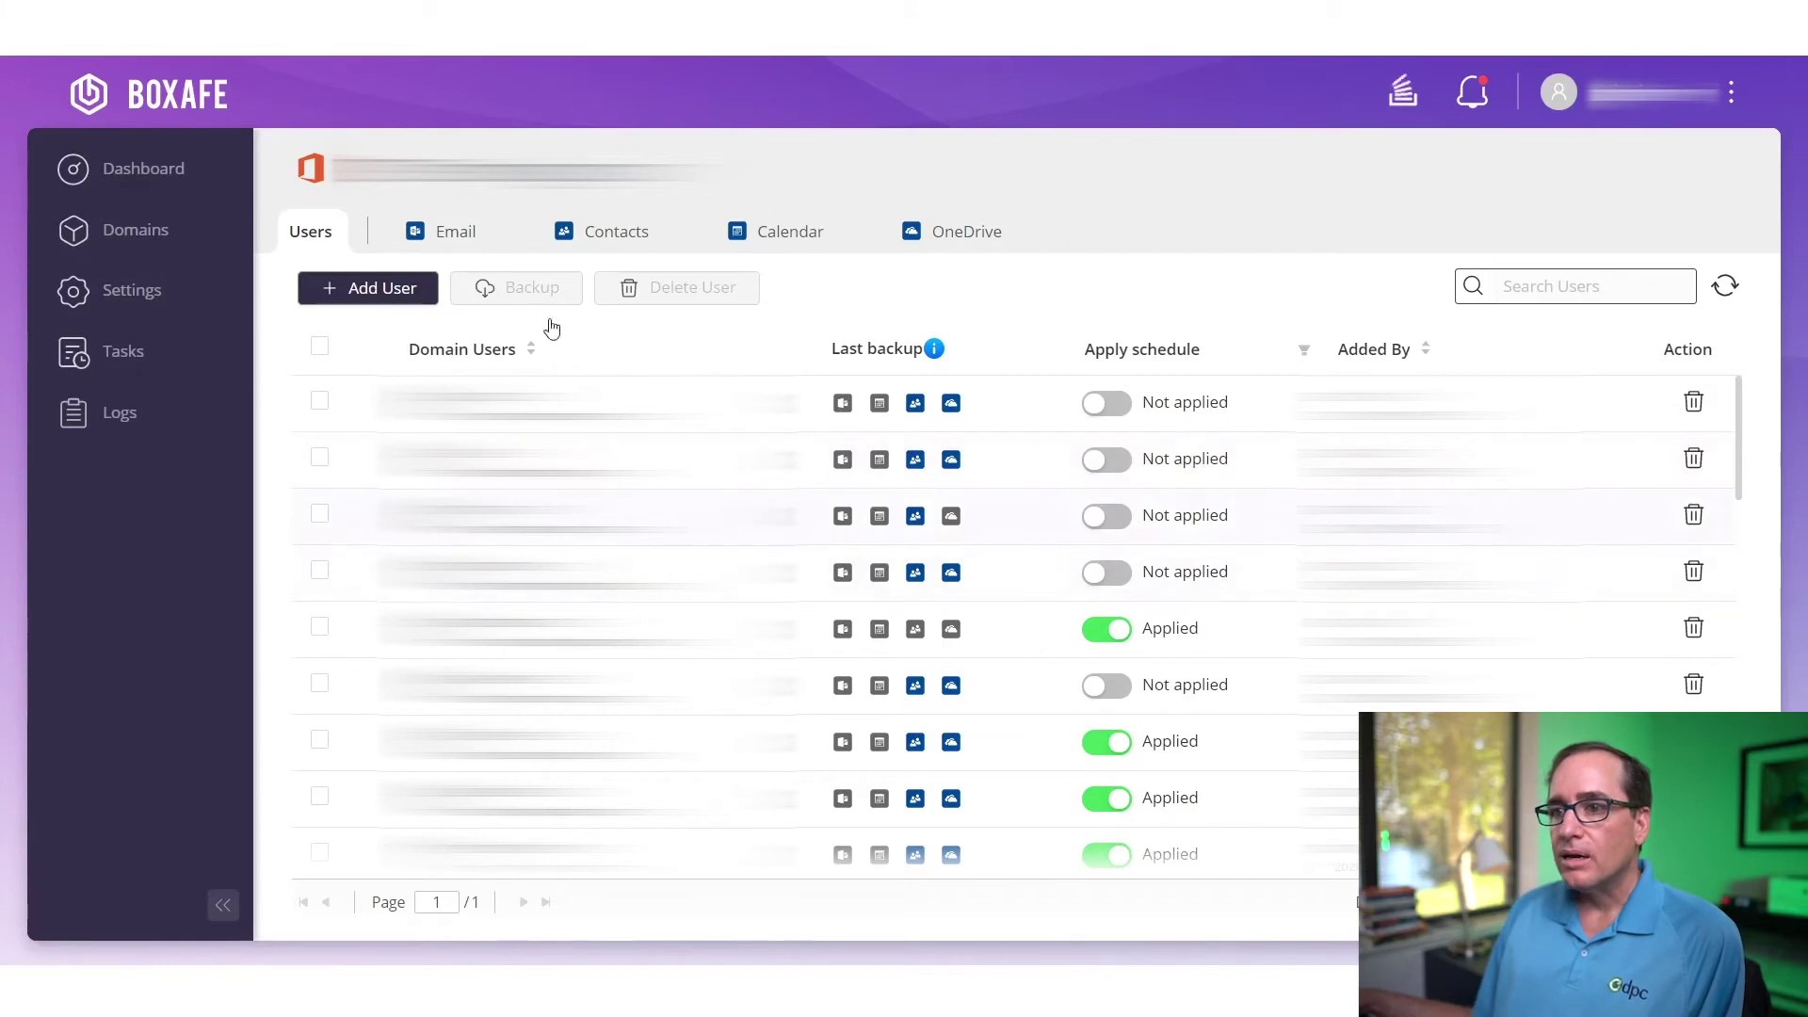
left_click(456, 236)
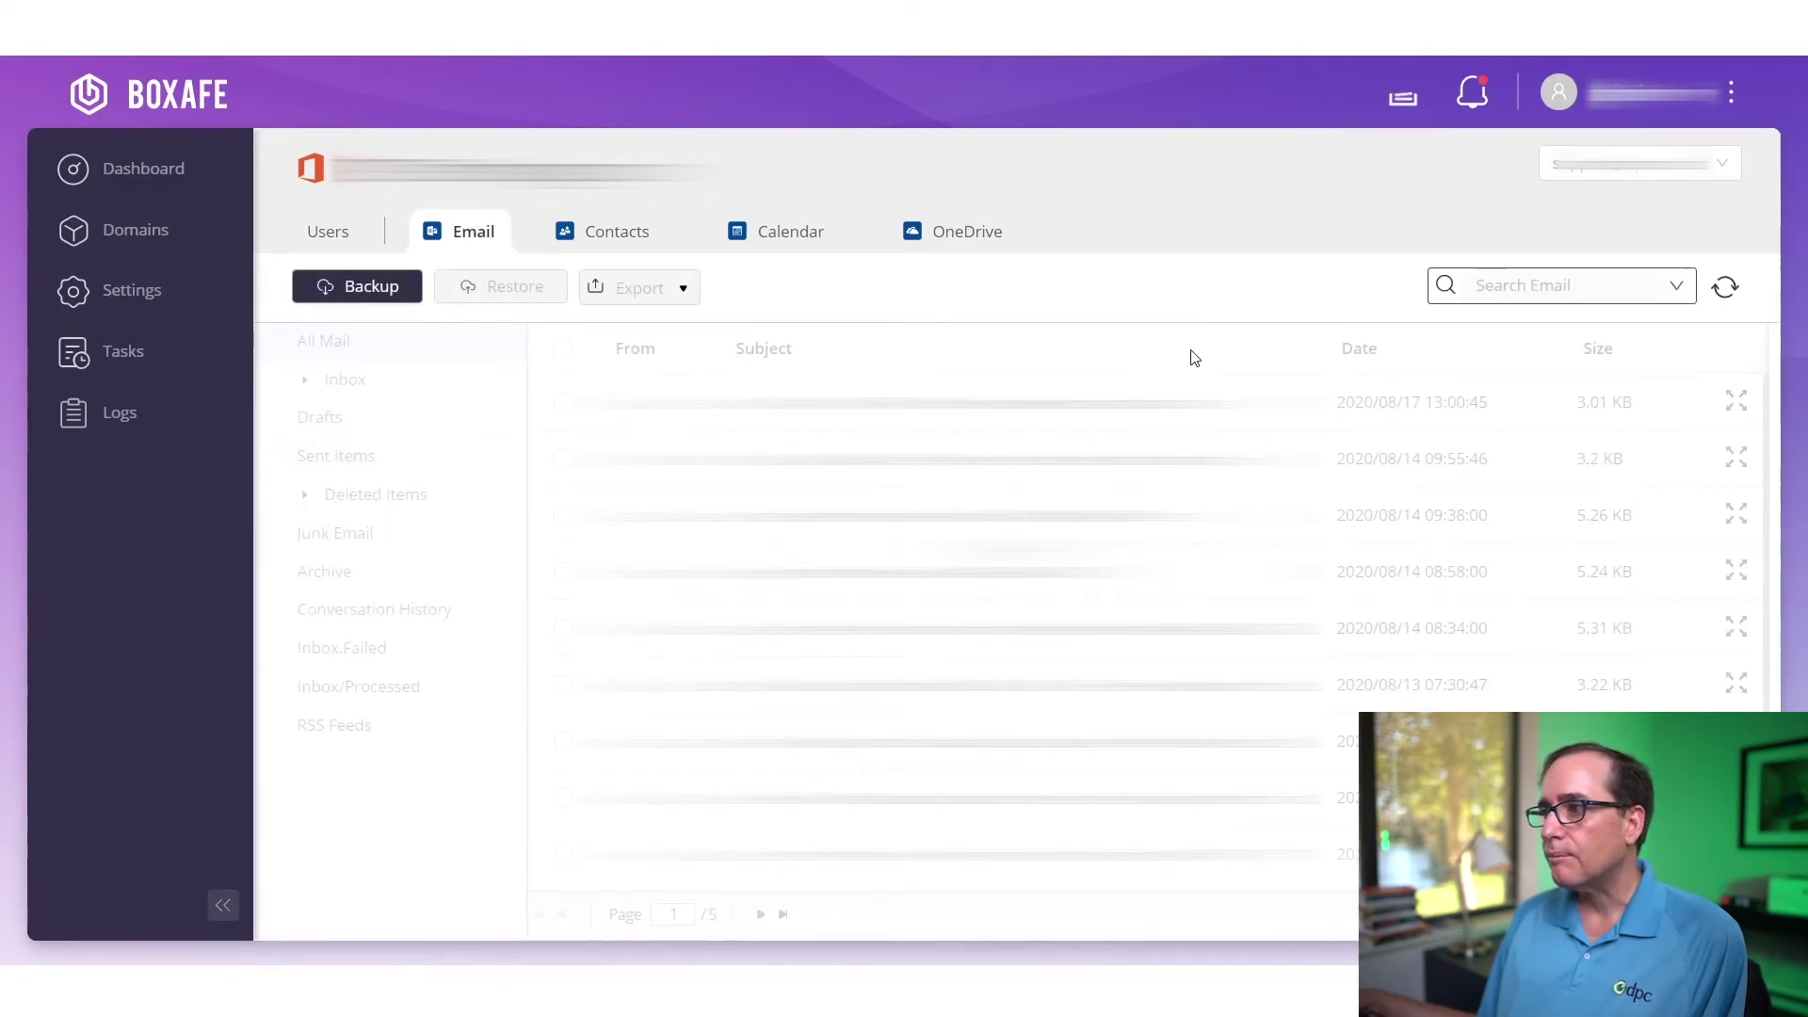
- Switch to another user's mailbox, preview 'Cost SEO service!!', and restore the 19:07:01 email
left_click(1724, 177)
left_click(1663, 246)
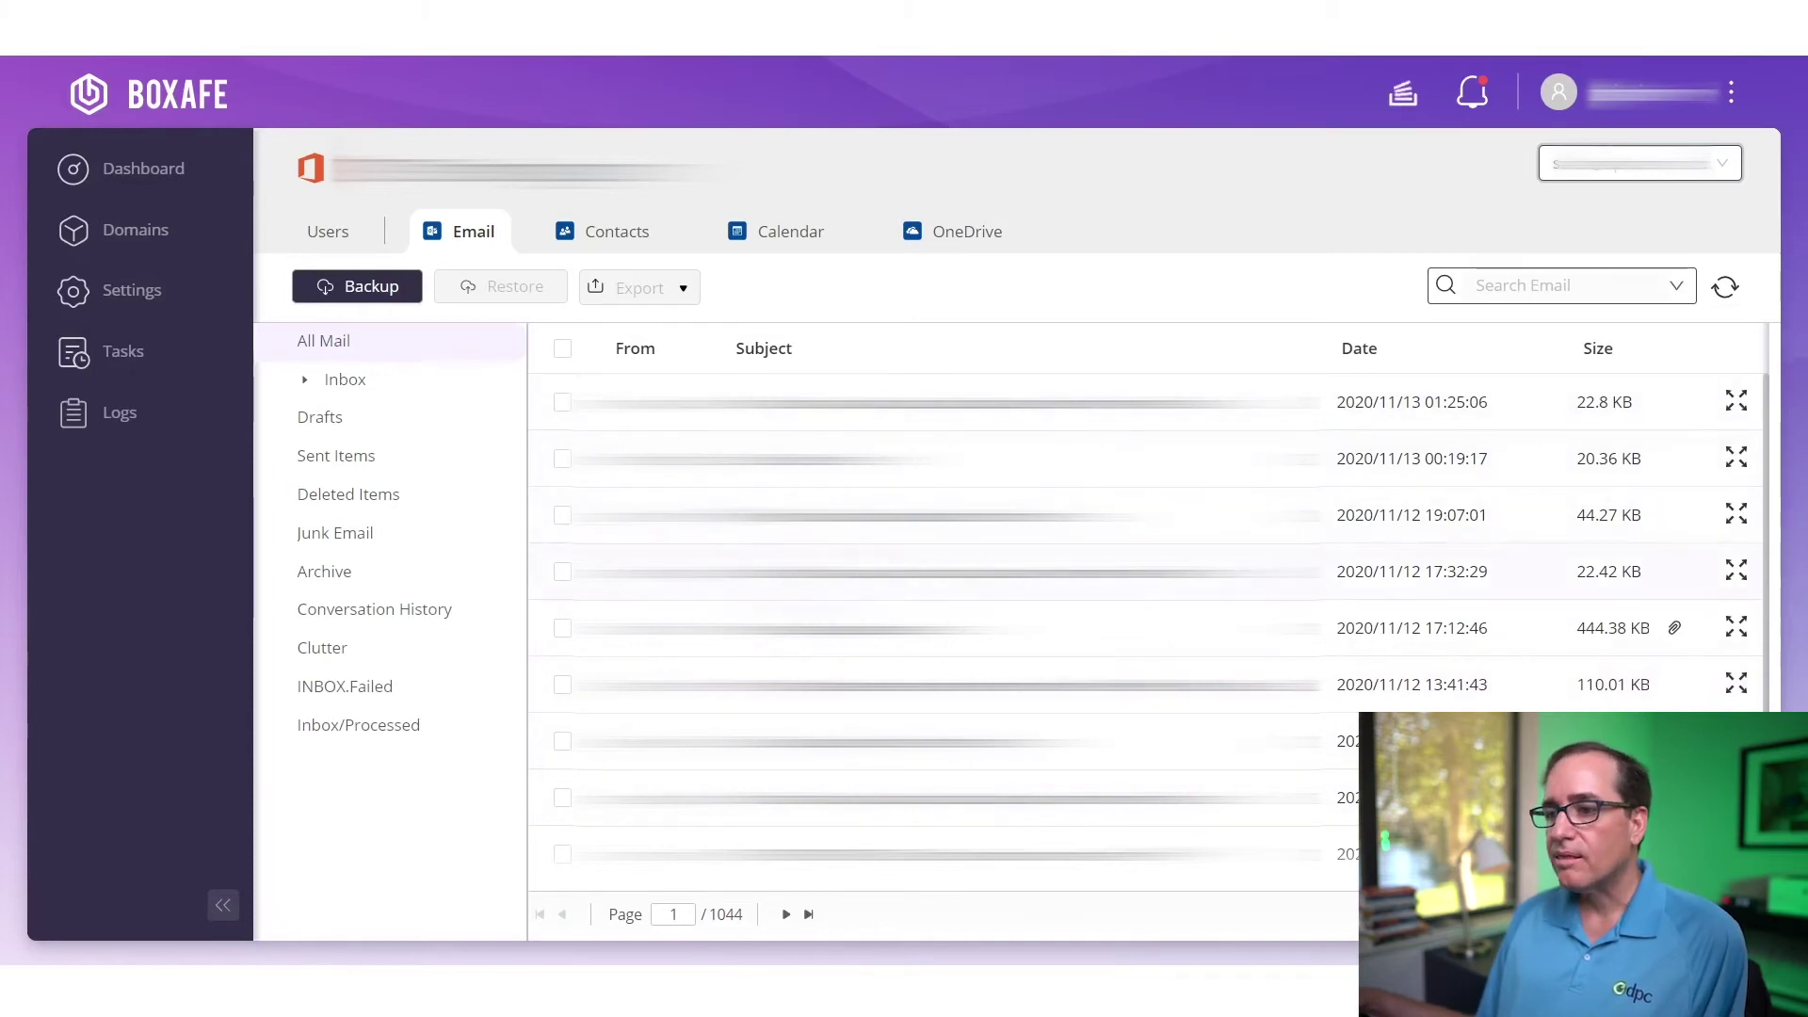
scroll(942, 612, "down", 1)
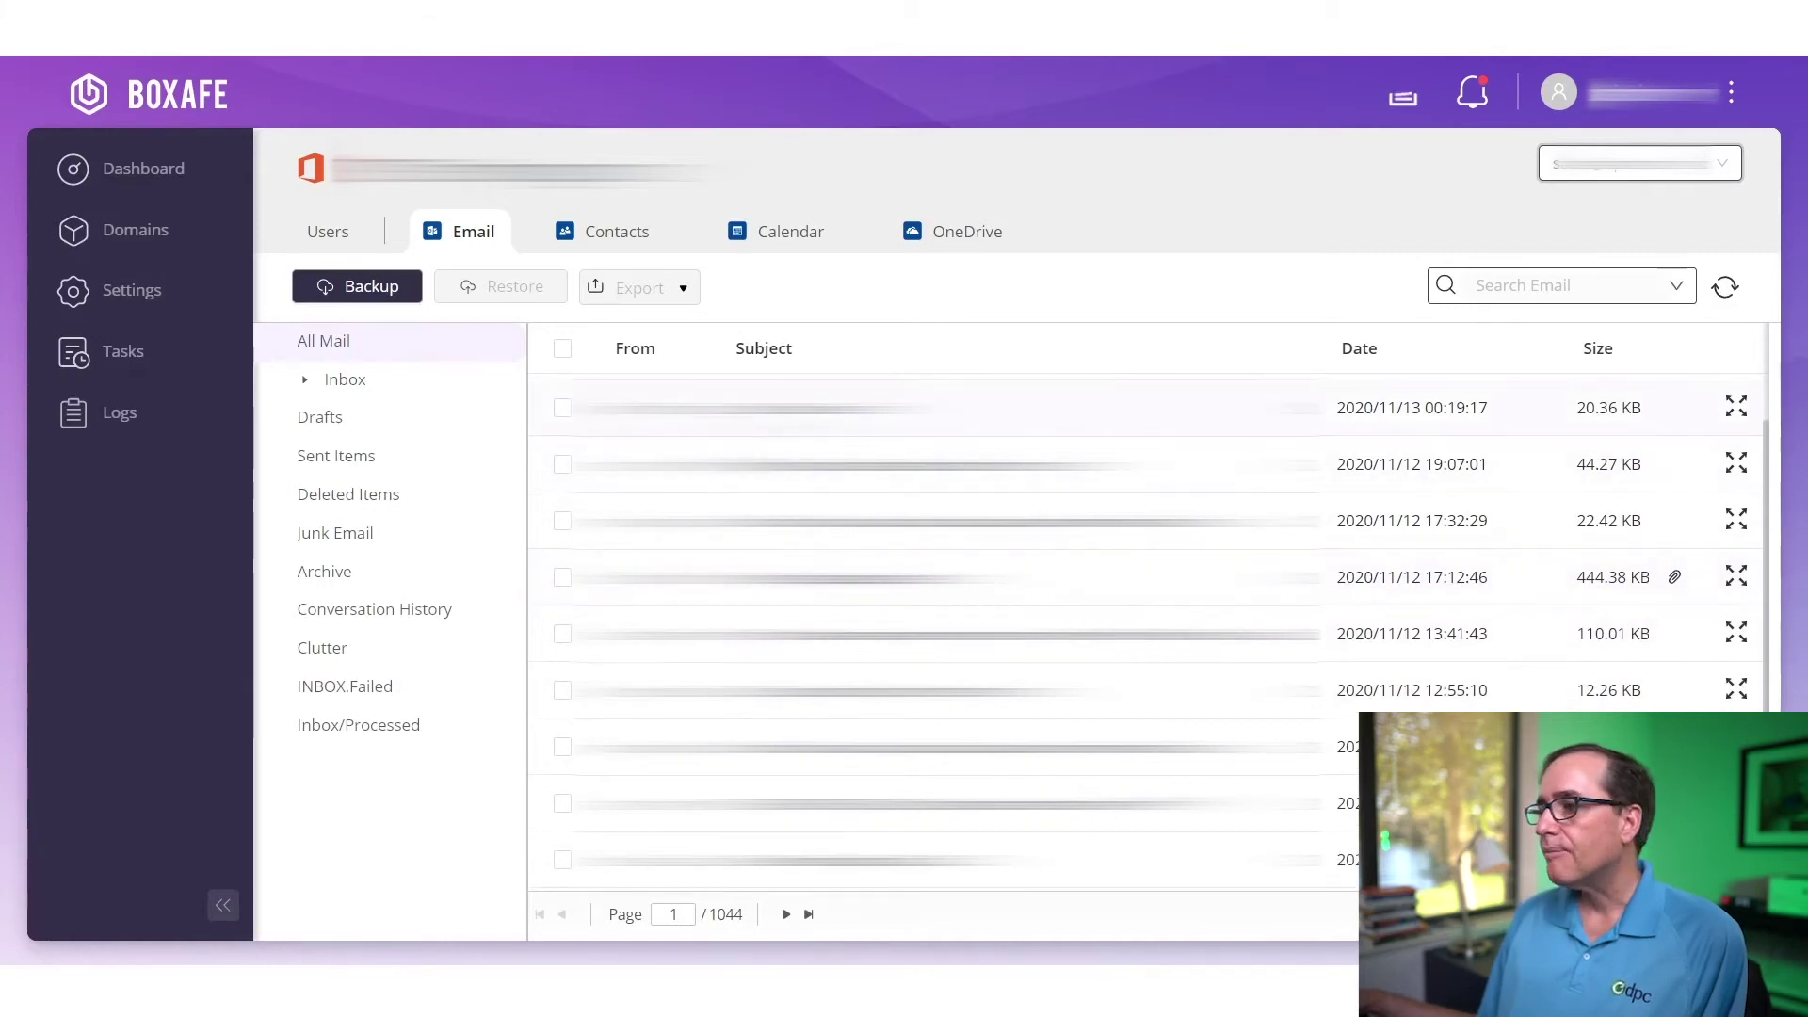
left_click(1624, 414)
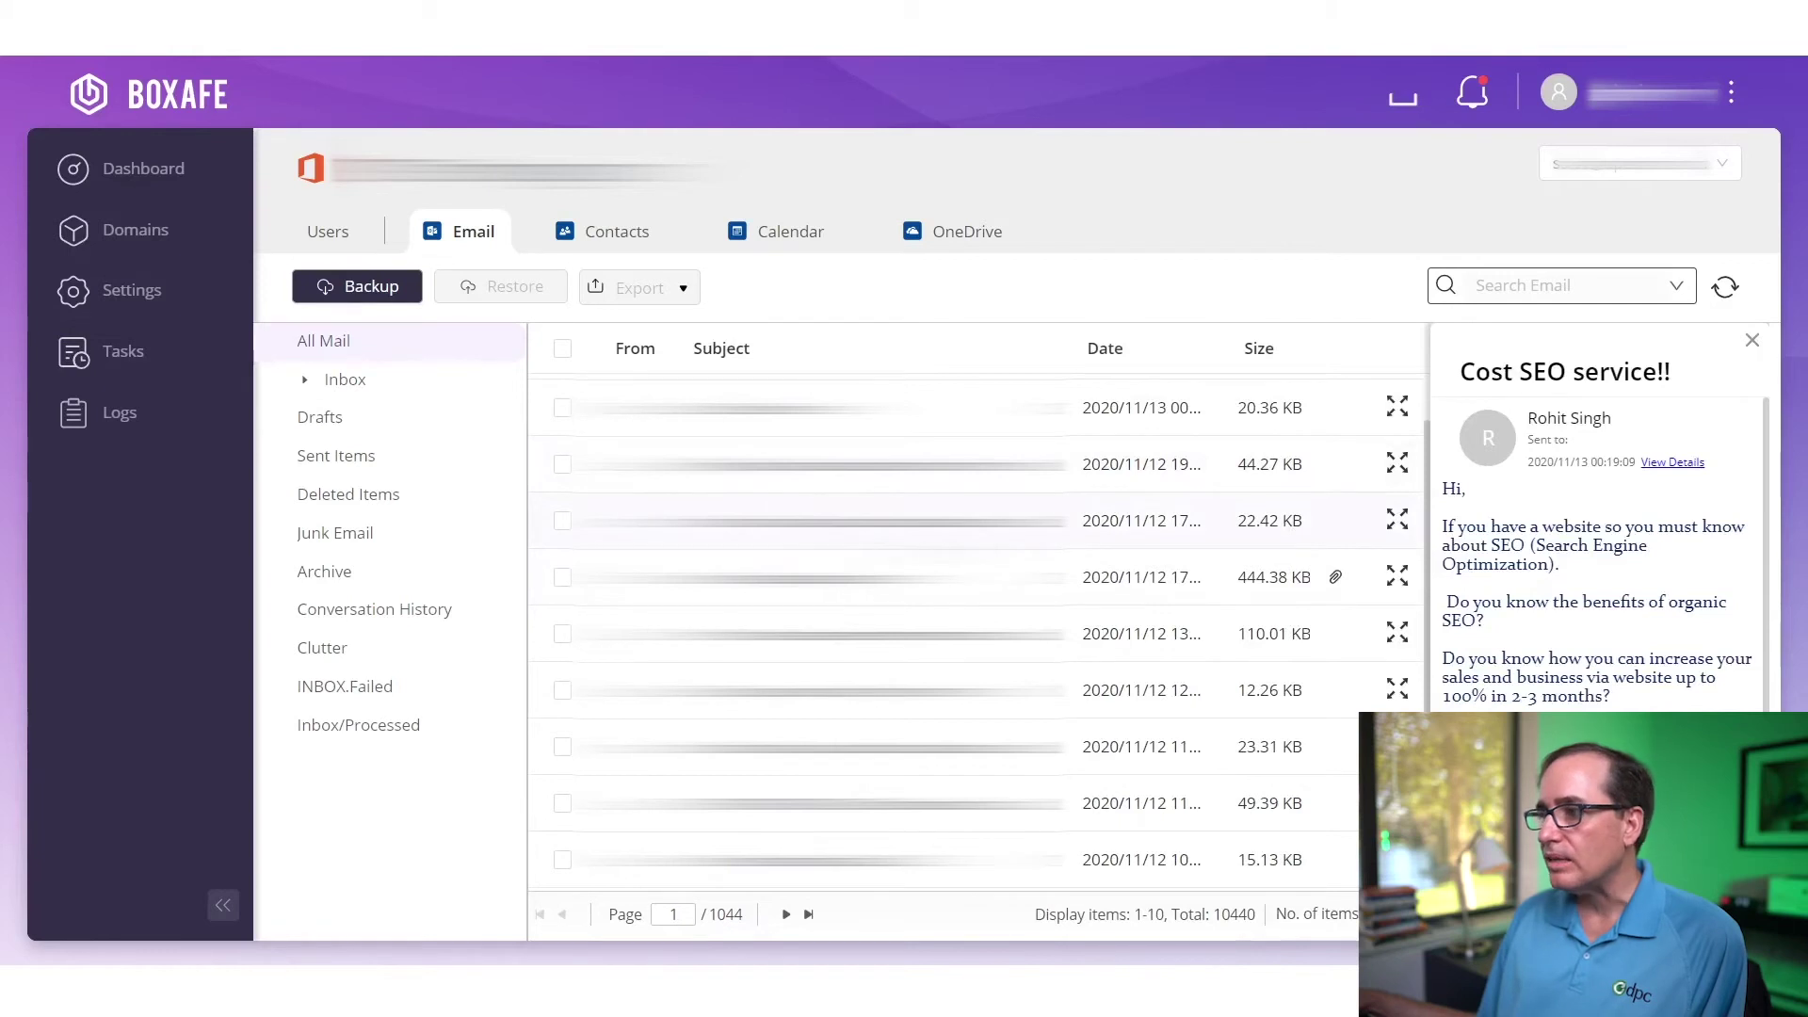
left_click(1757, 344)
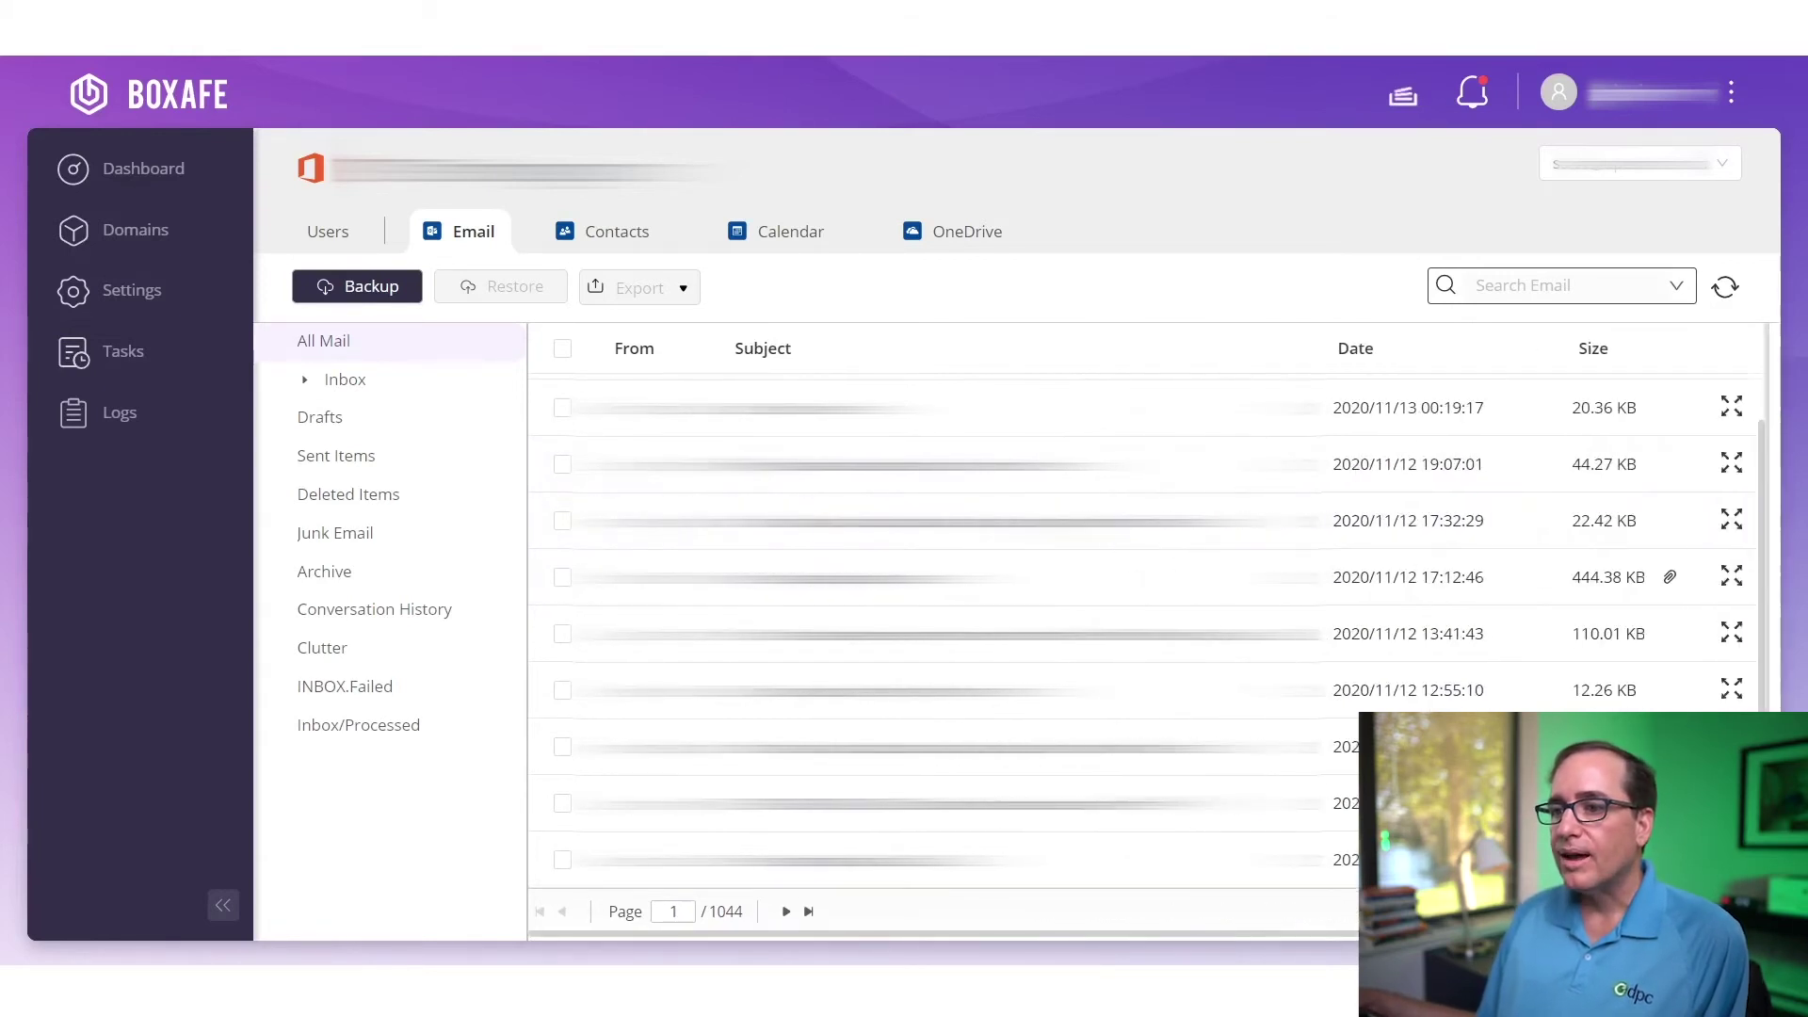
left_click(562, 464)
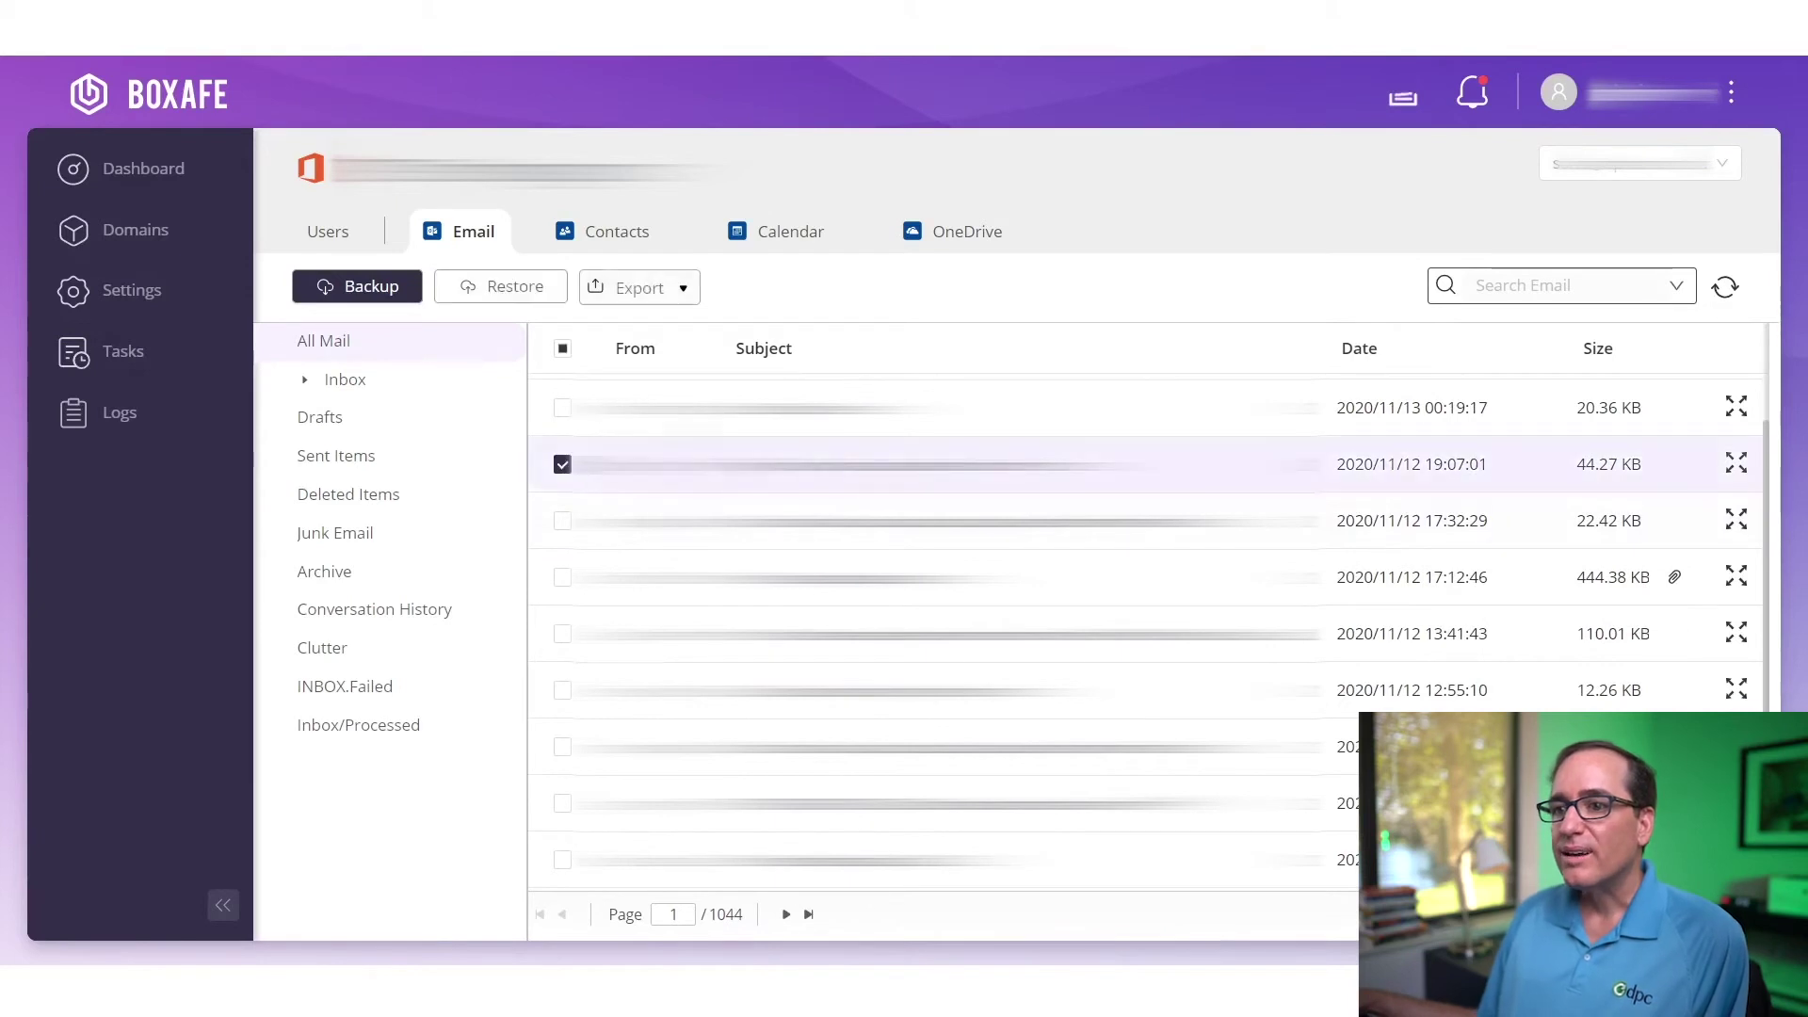
left_click(505, 287)
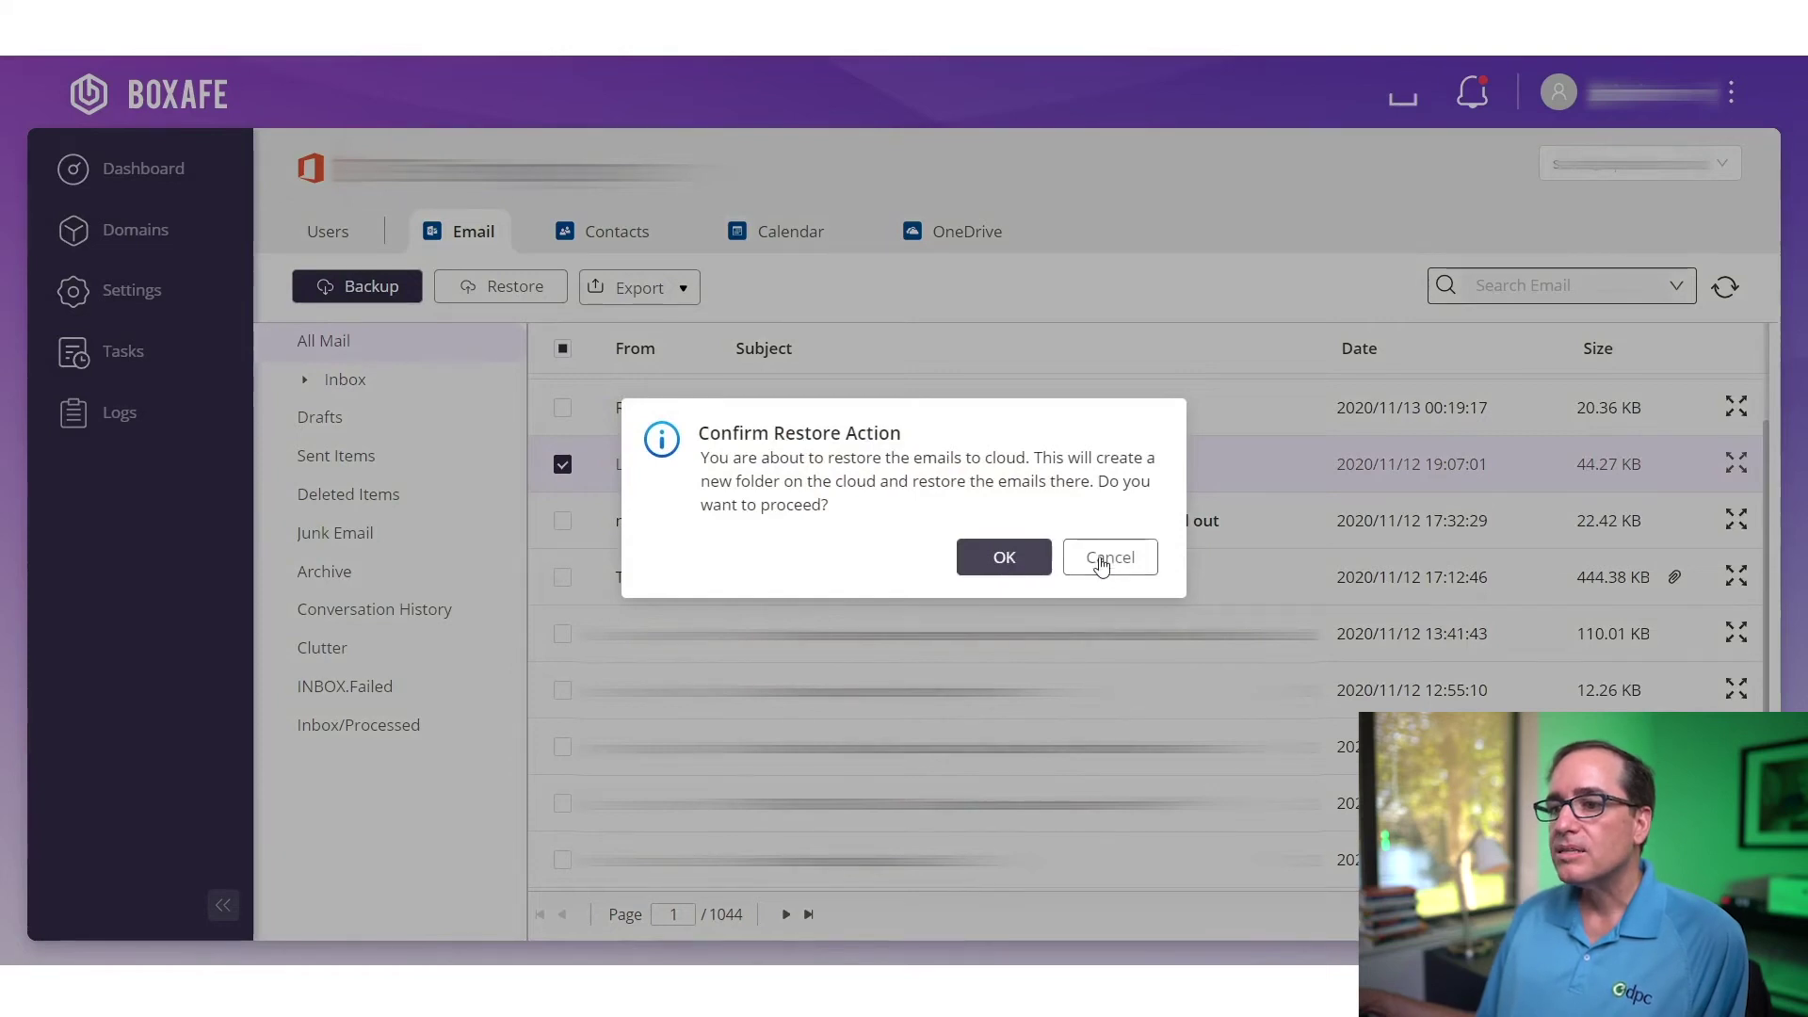
- Cancel the restore, export the marked email to this computer as .eml, keep the download and open it
left_click(1004, 557)
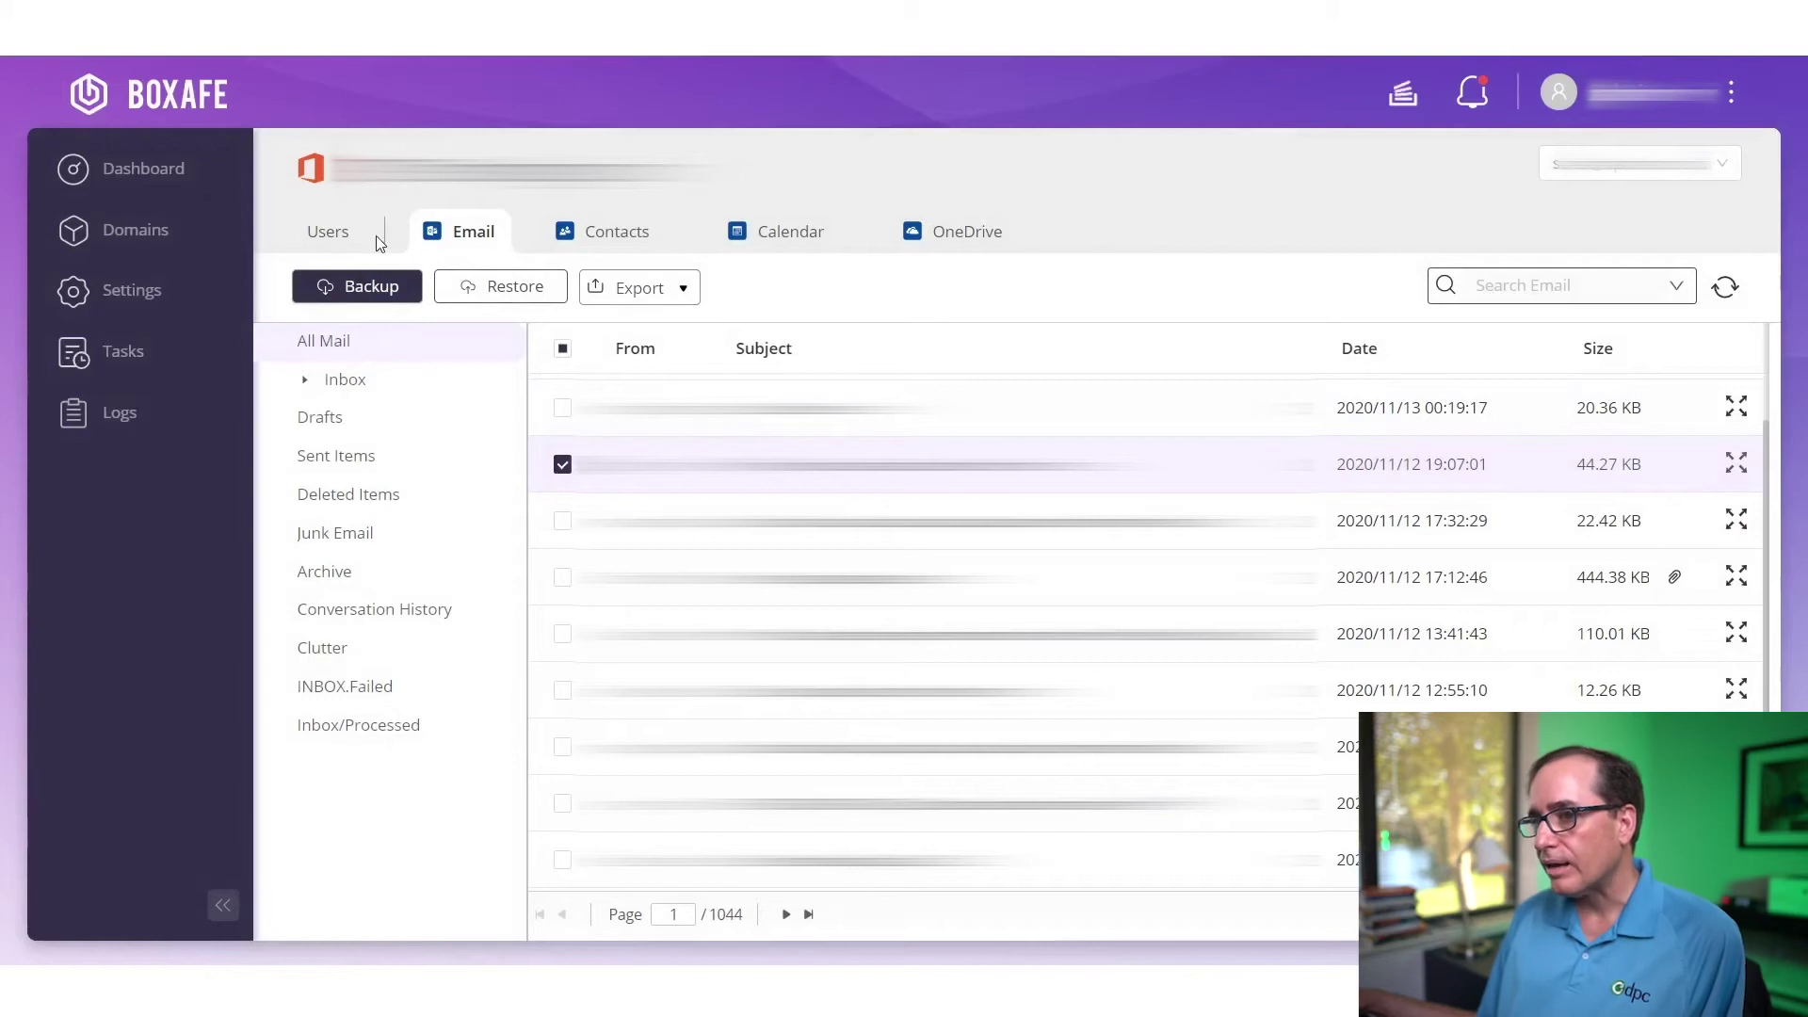
left_click(634, 292)
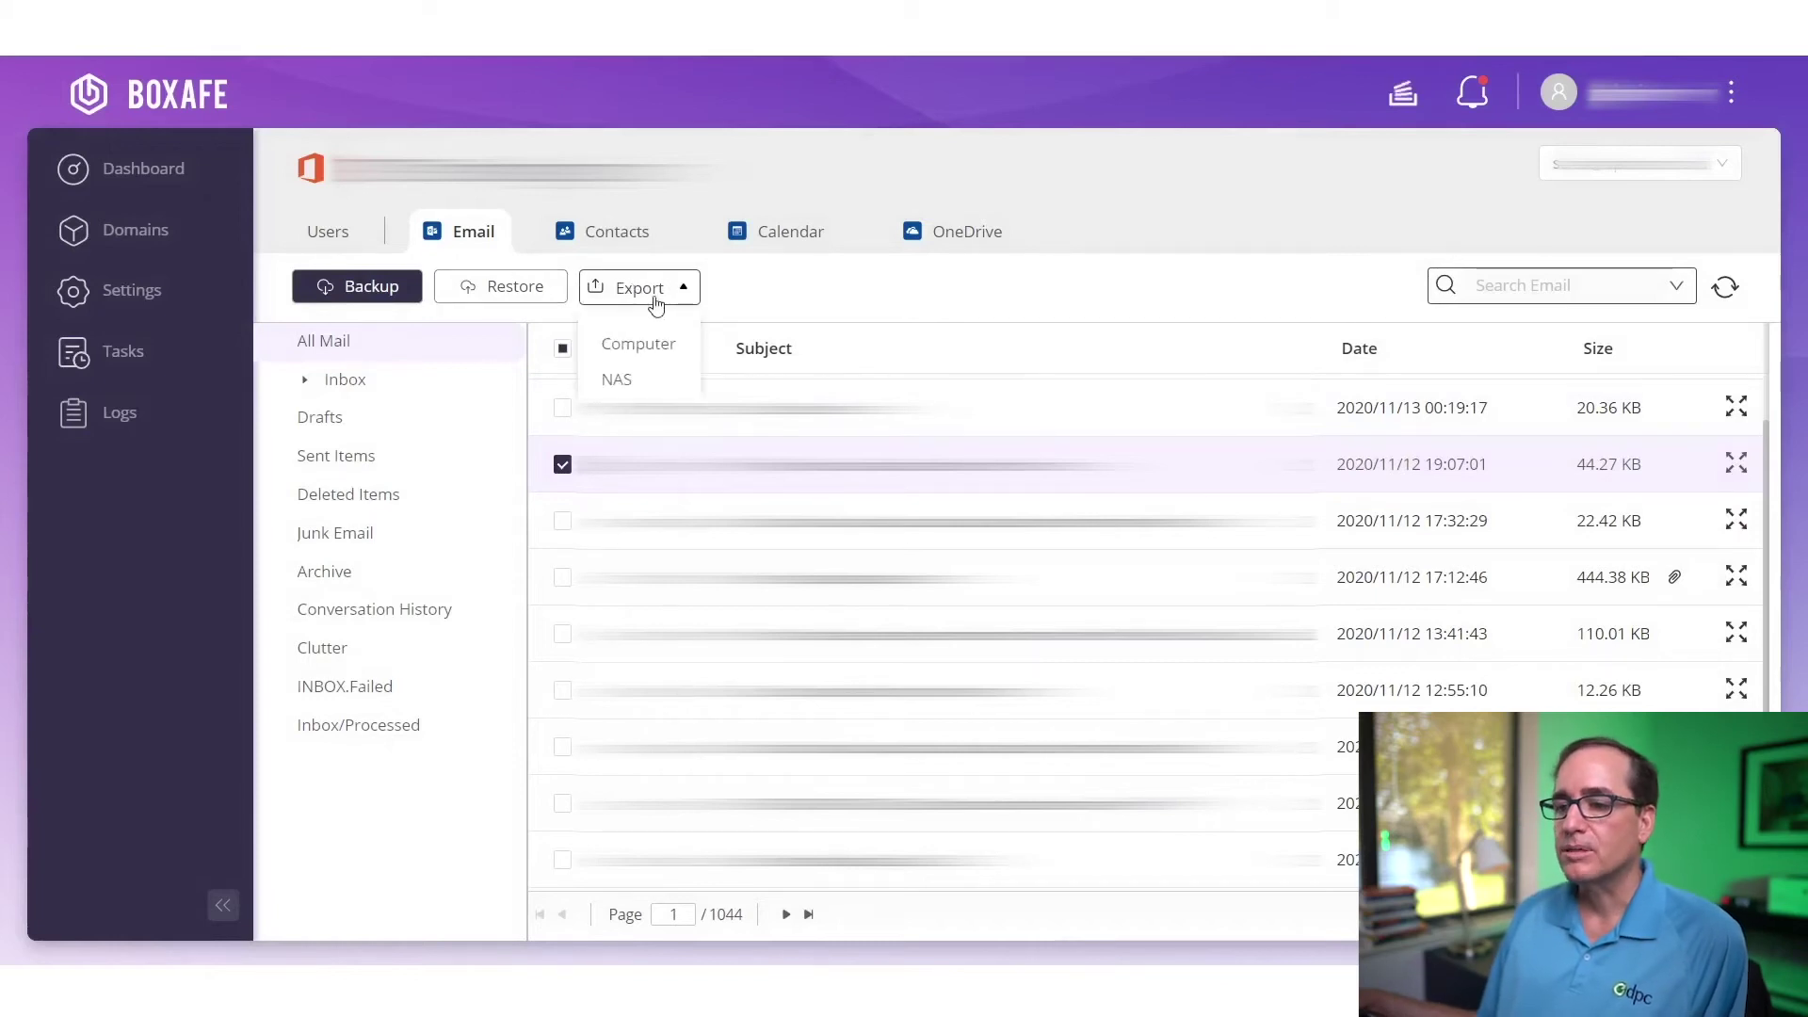
left_click(637, 344)
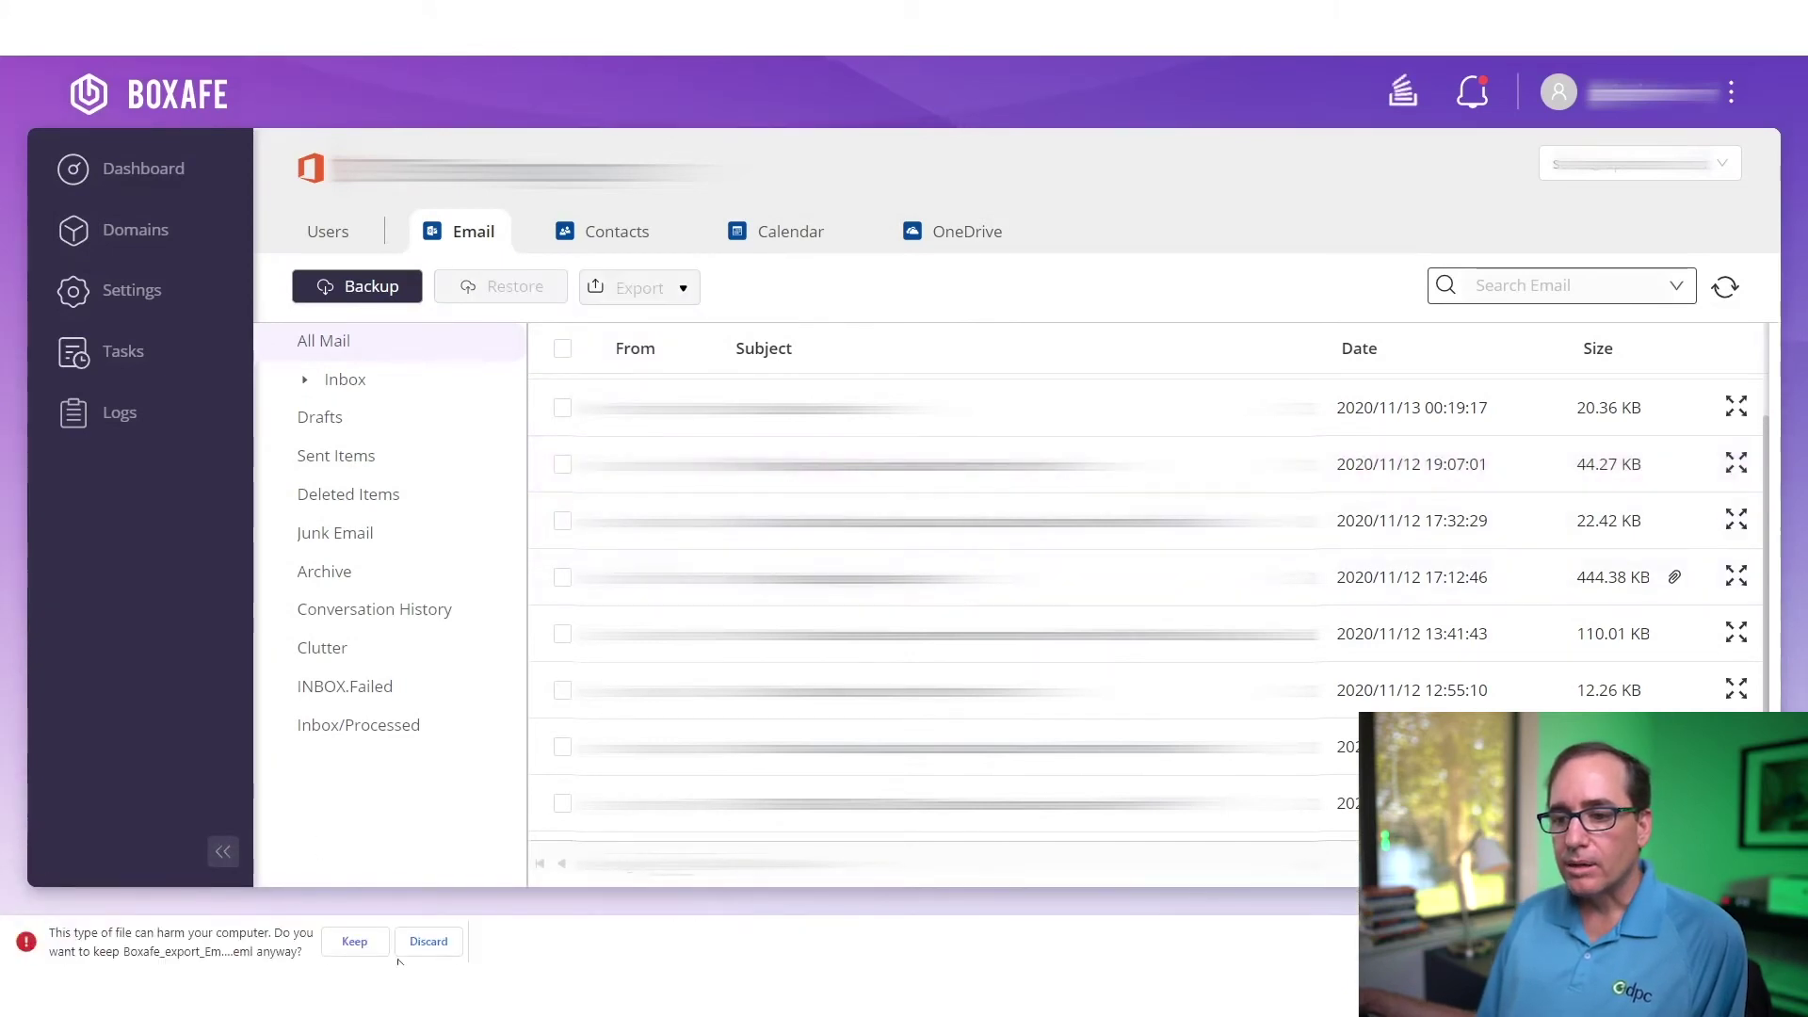
left_click(355, 941)
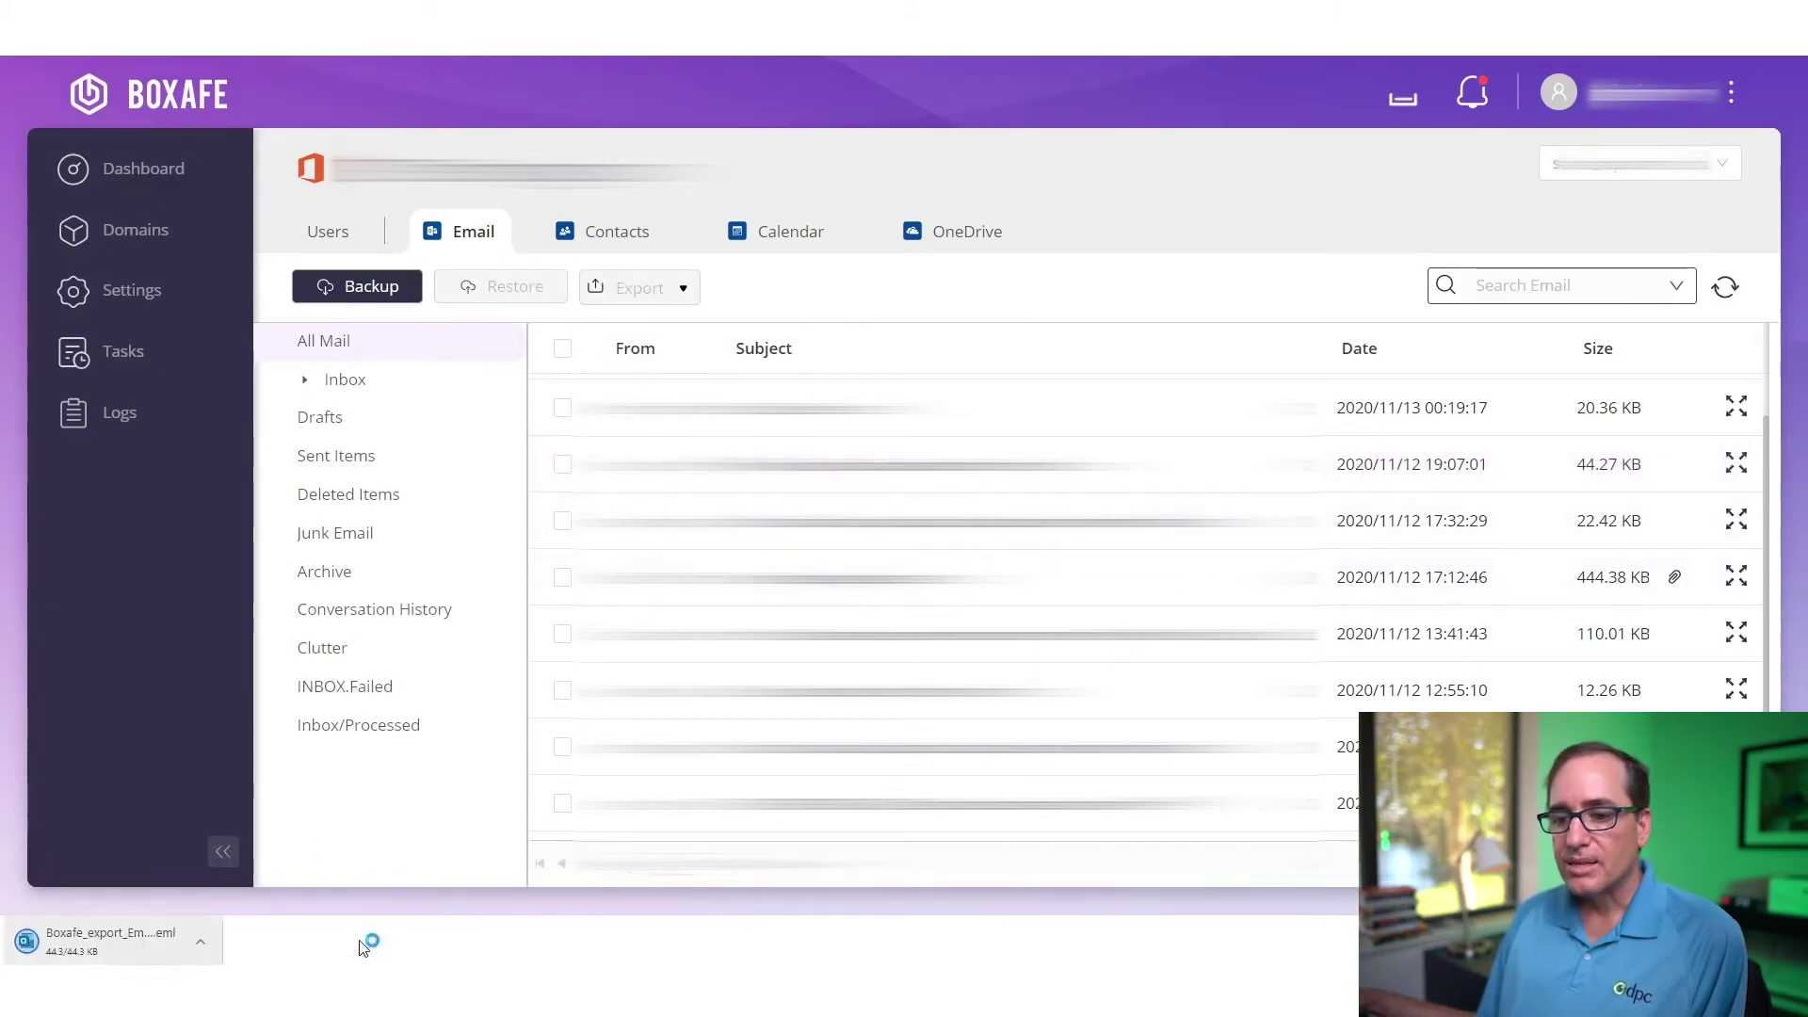
left_click(109, 954)
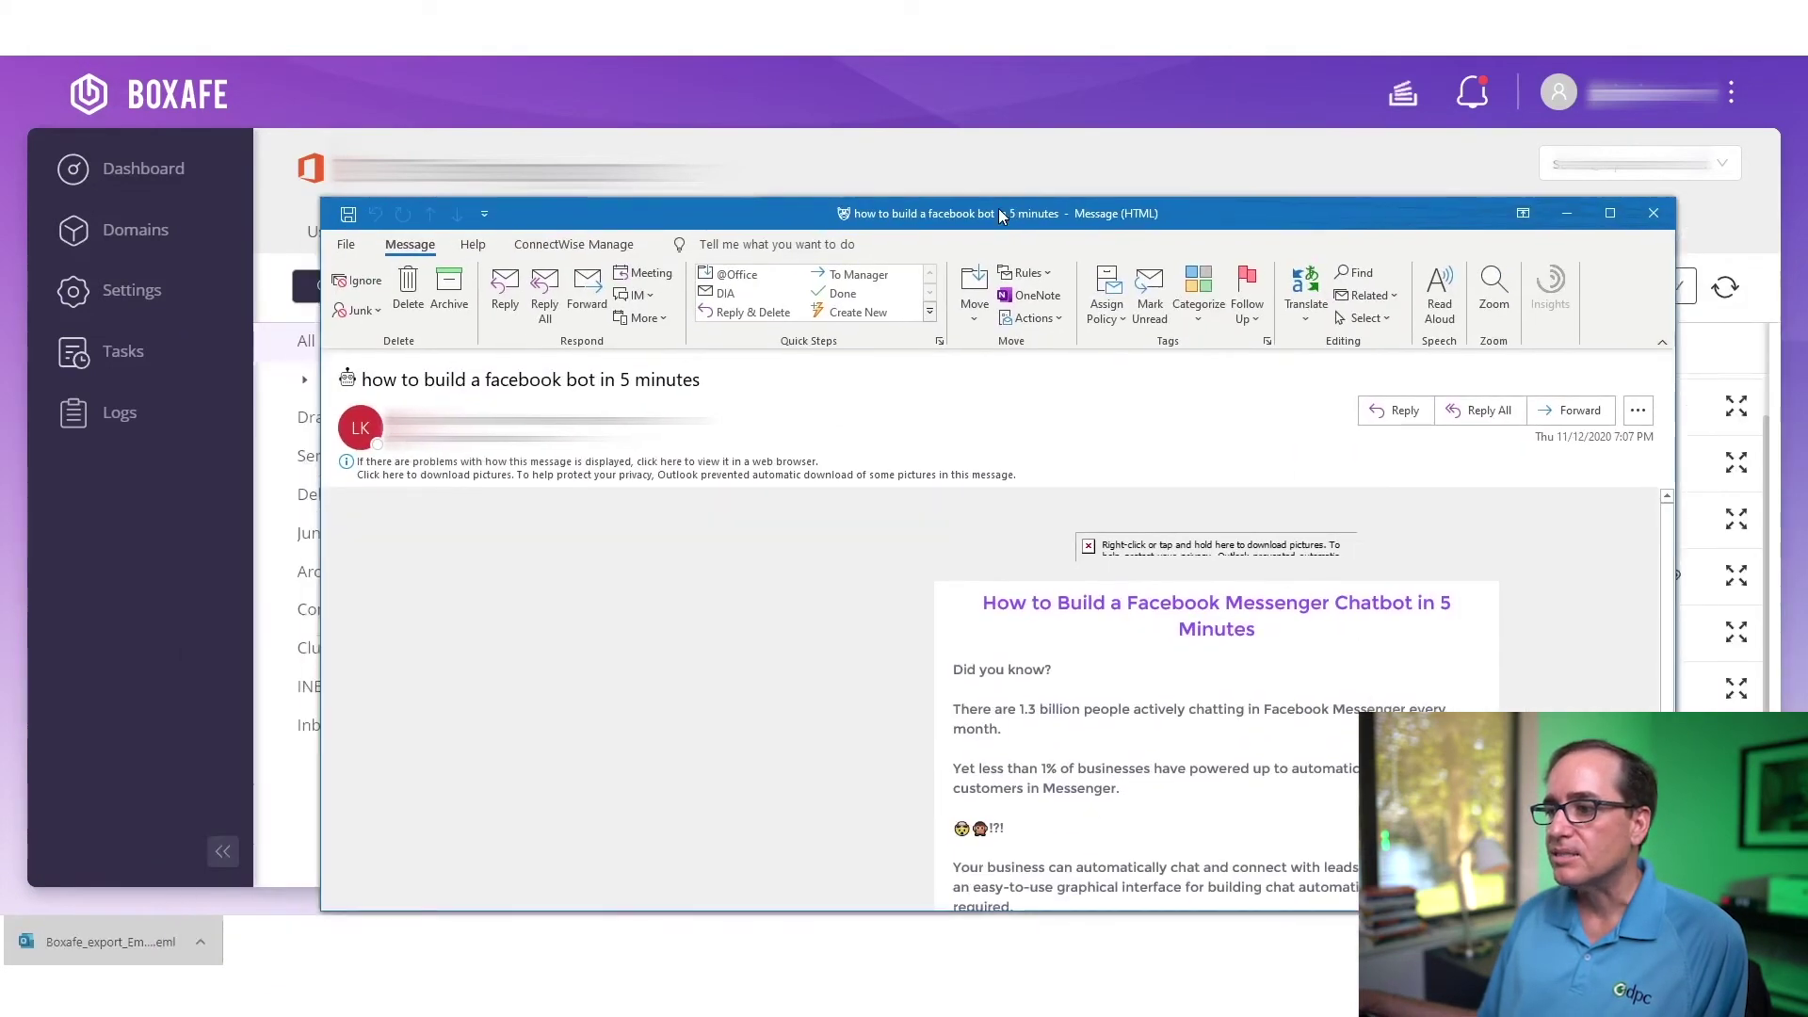
- Move the Facebook bot message window slightly, then close it in Outlook
left_click_drag(1001, 216, 1031, 243)
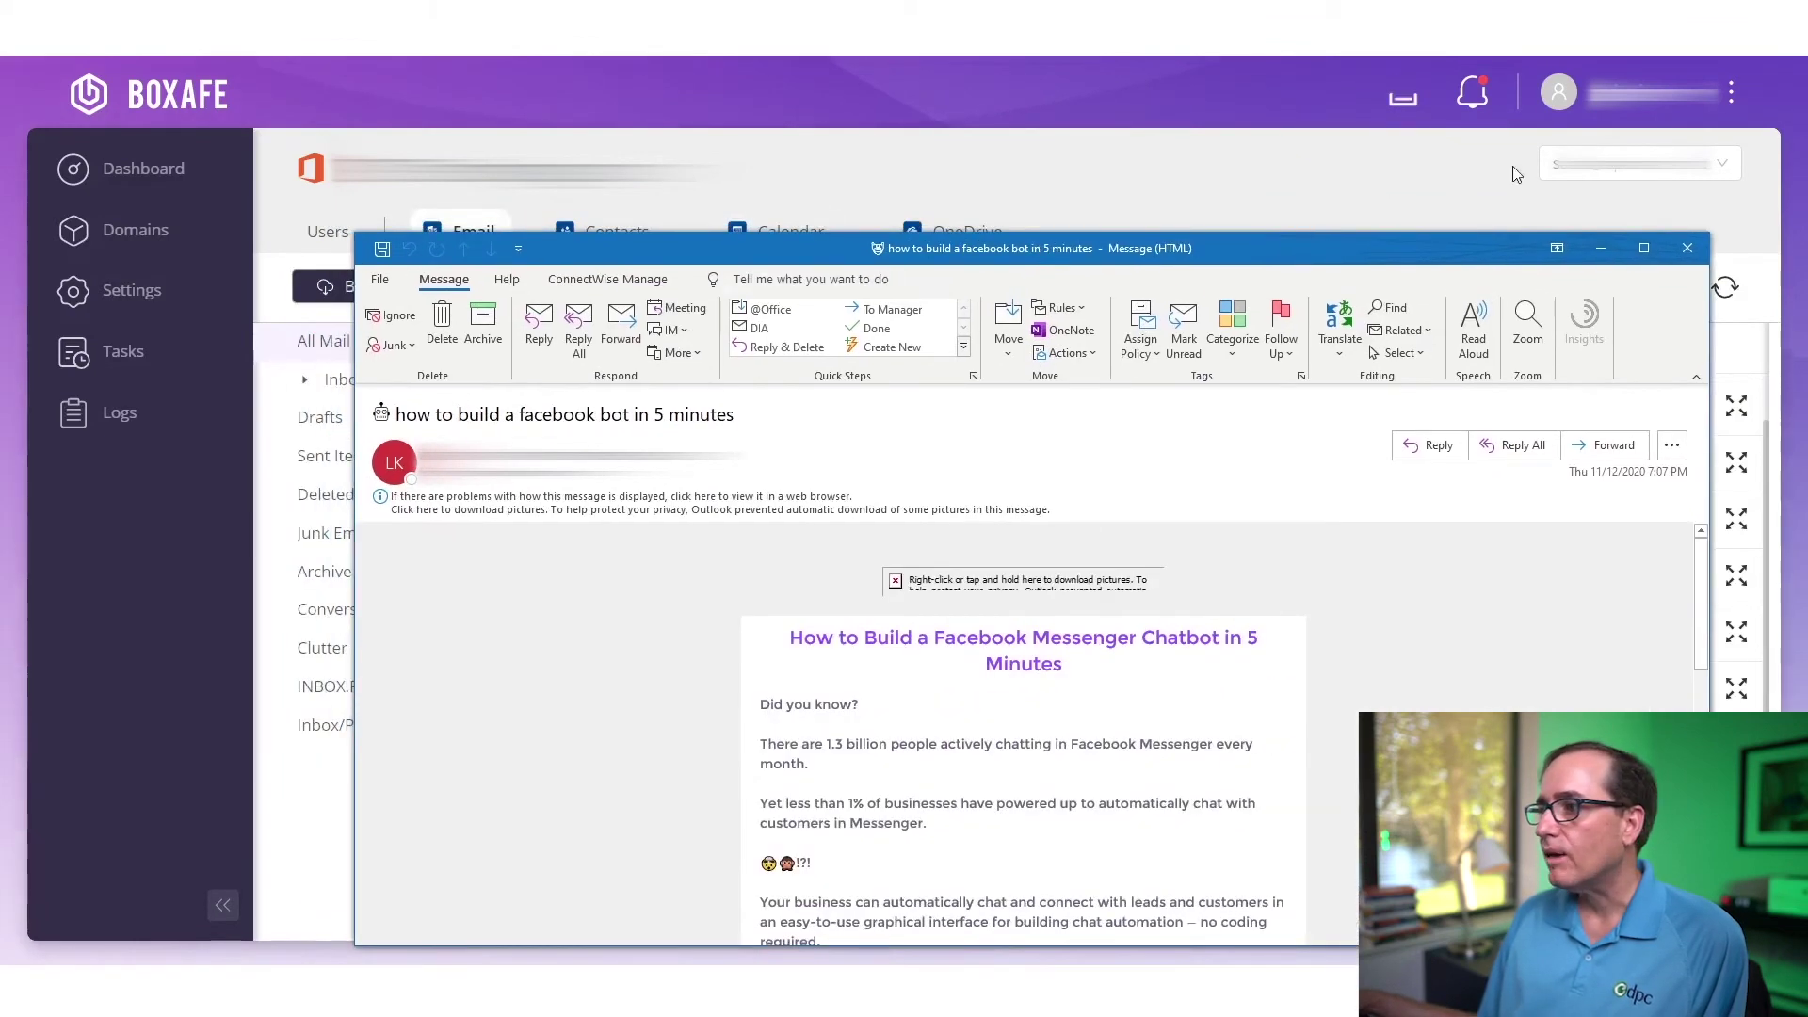
left_click(1685, 250)
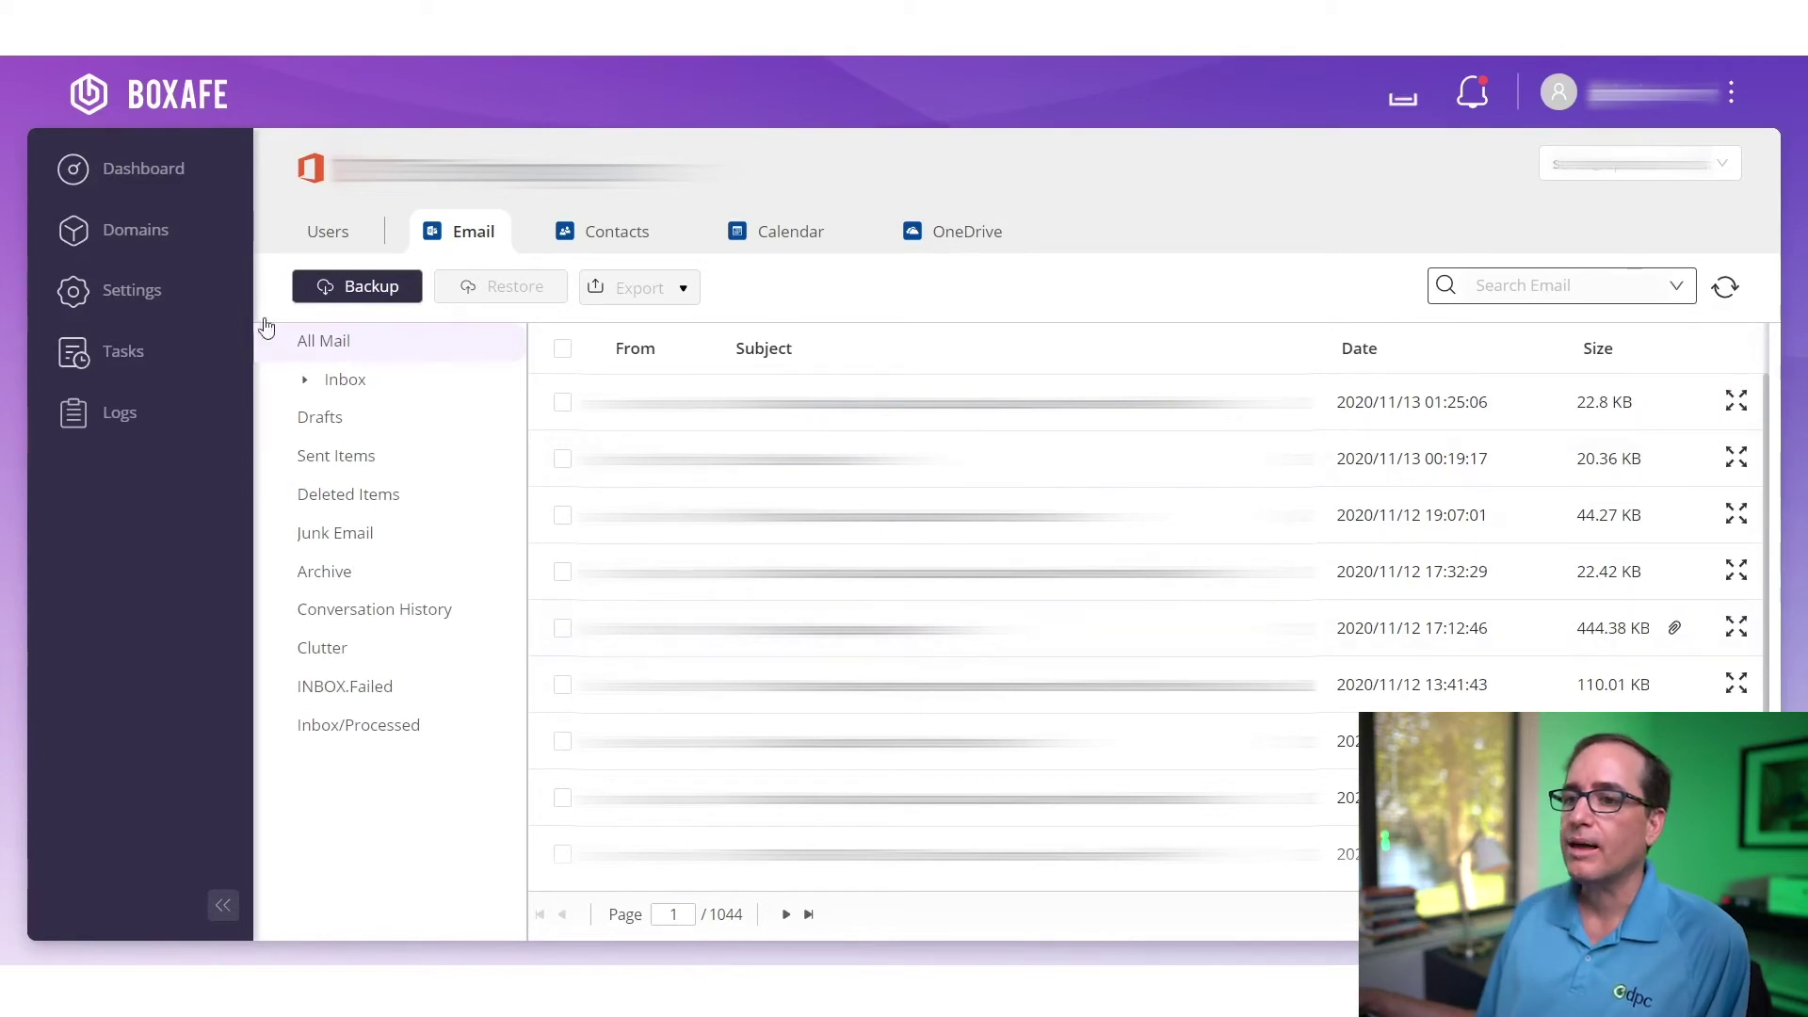
- Browse the user's backed-up contacts, calendar and OneDrive Attachments folder, then show the Logs page
left_click(611, 233)
left_click(791, 233)
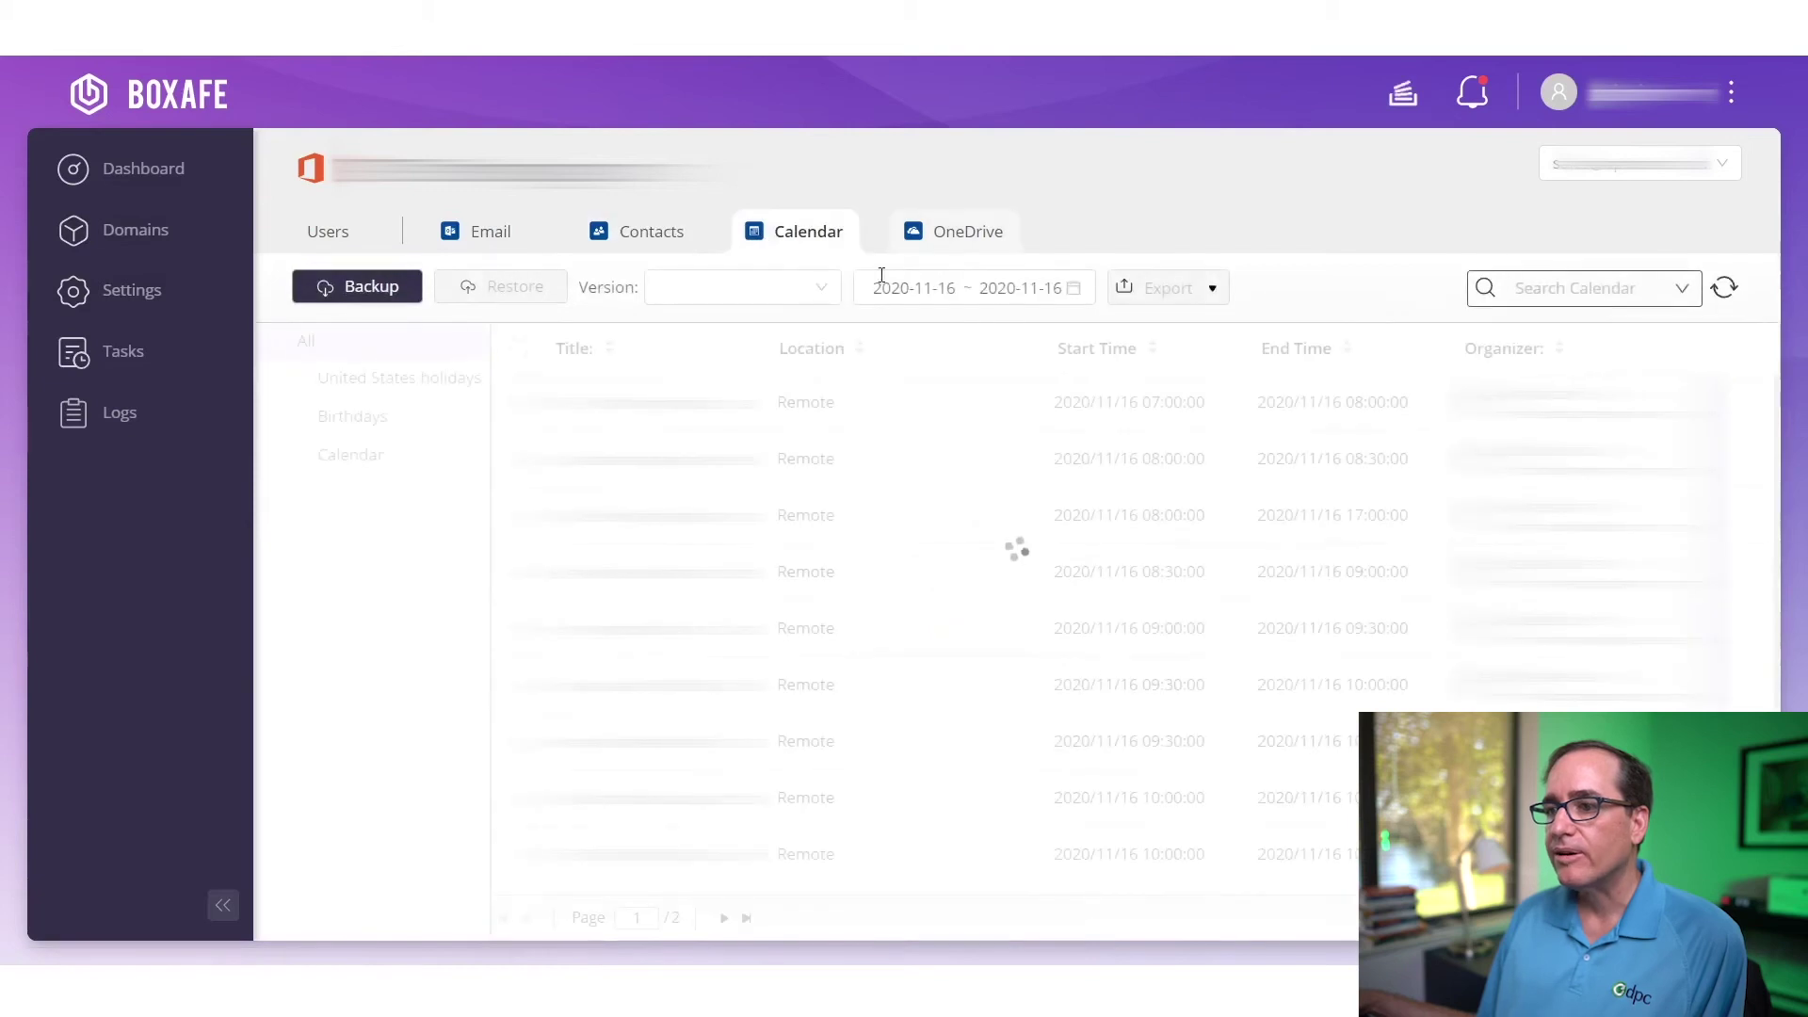
left_click(969, 242)
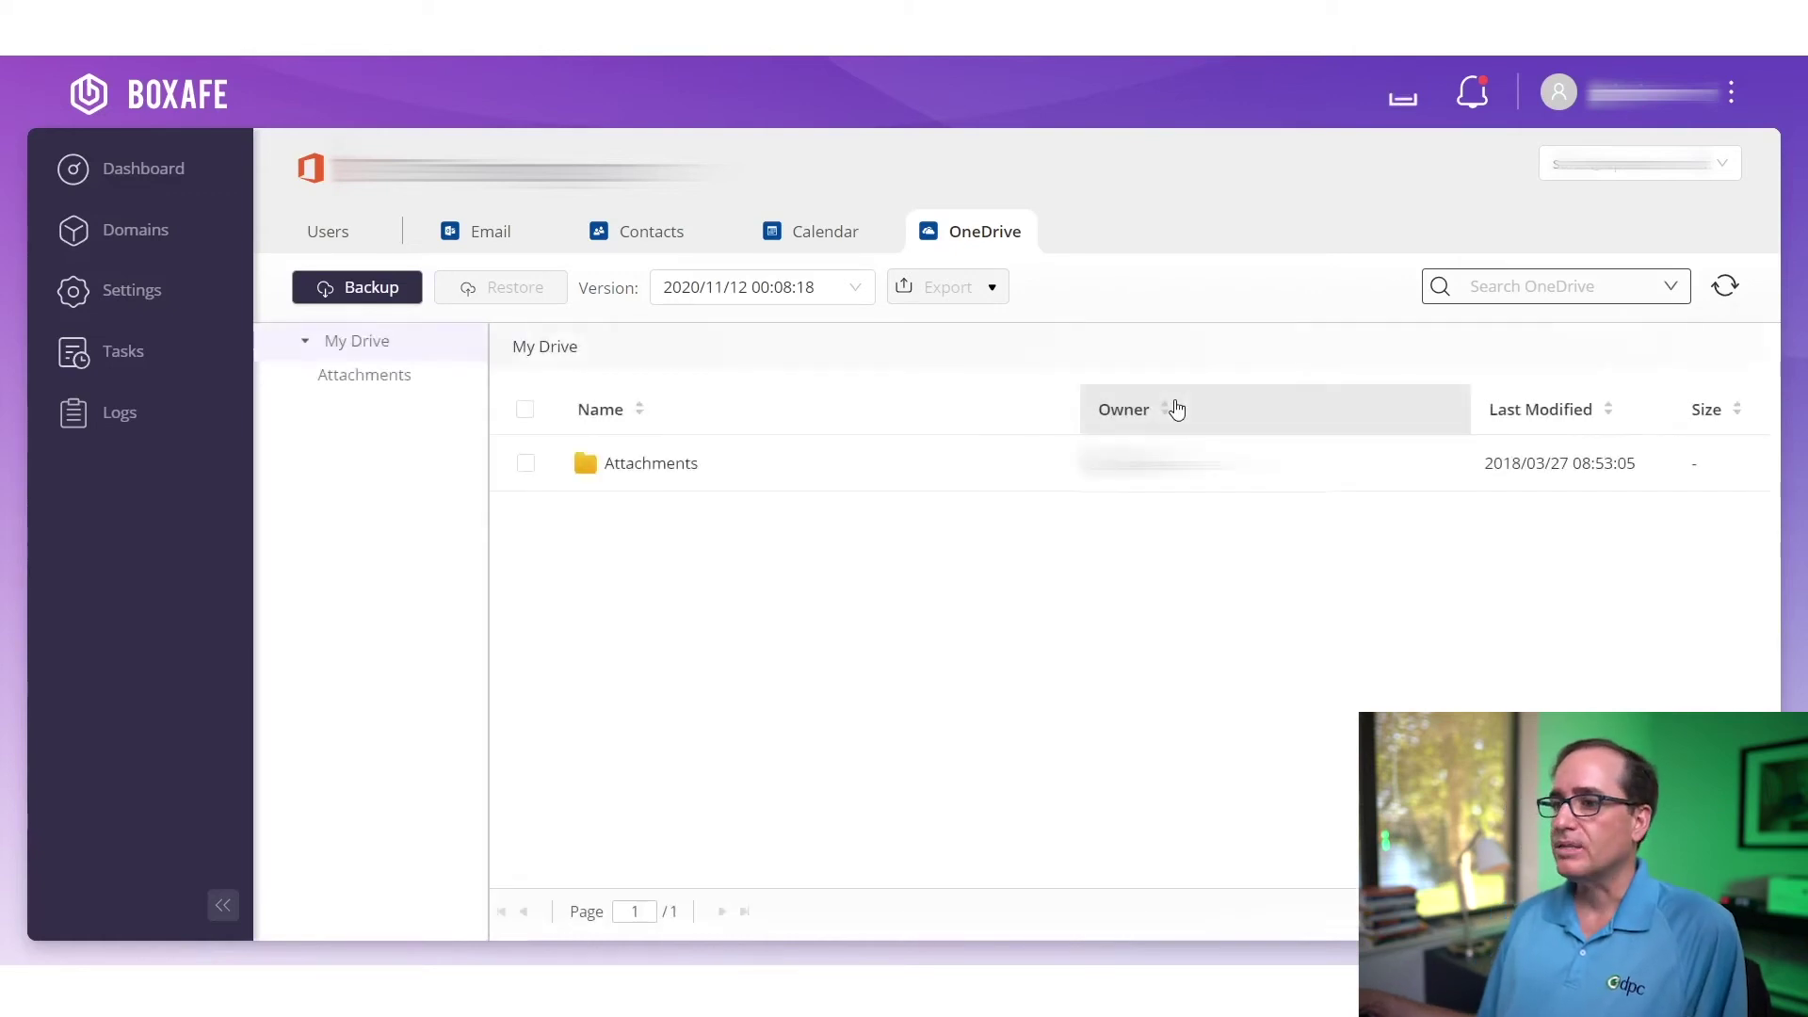
left_click(646, 467)
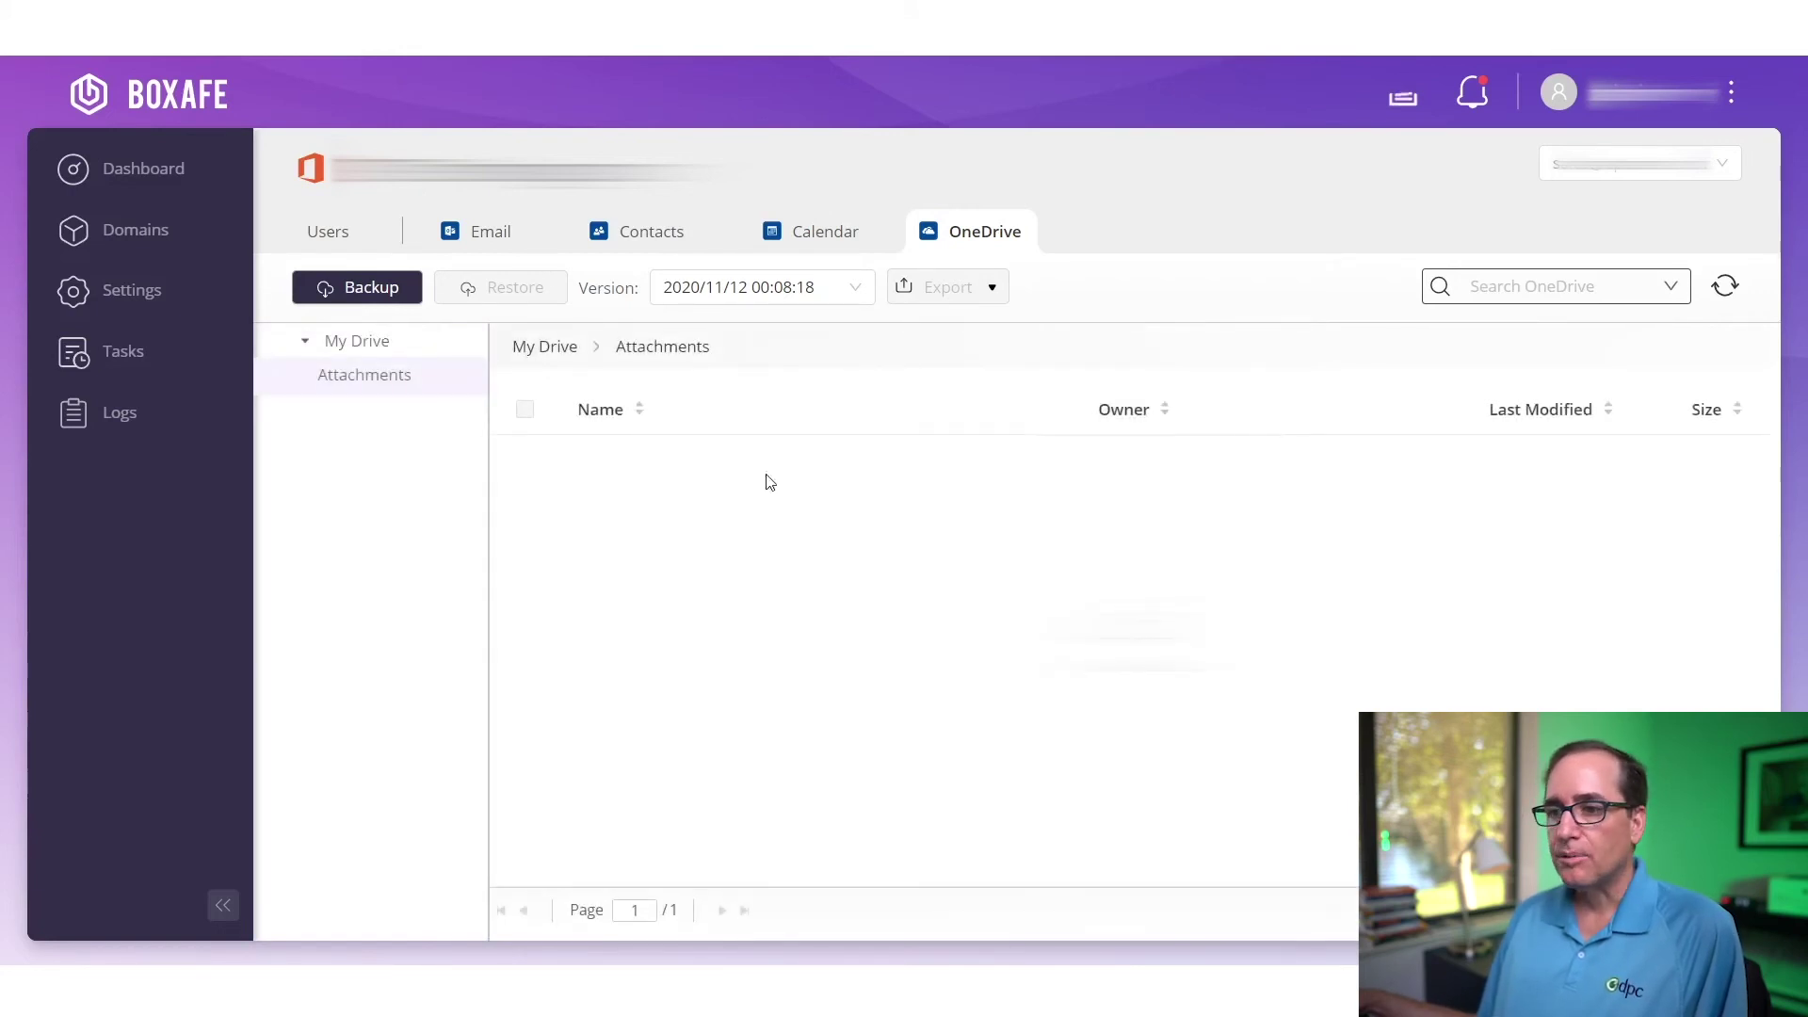
left_click(525, 346)
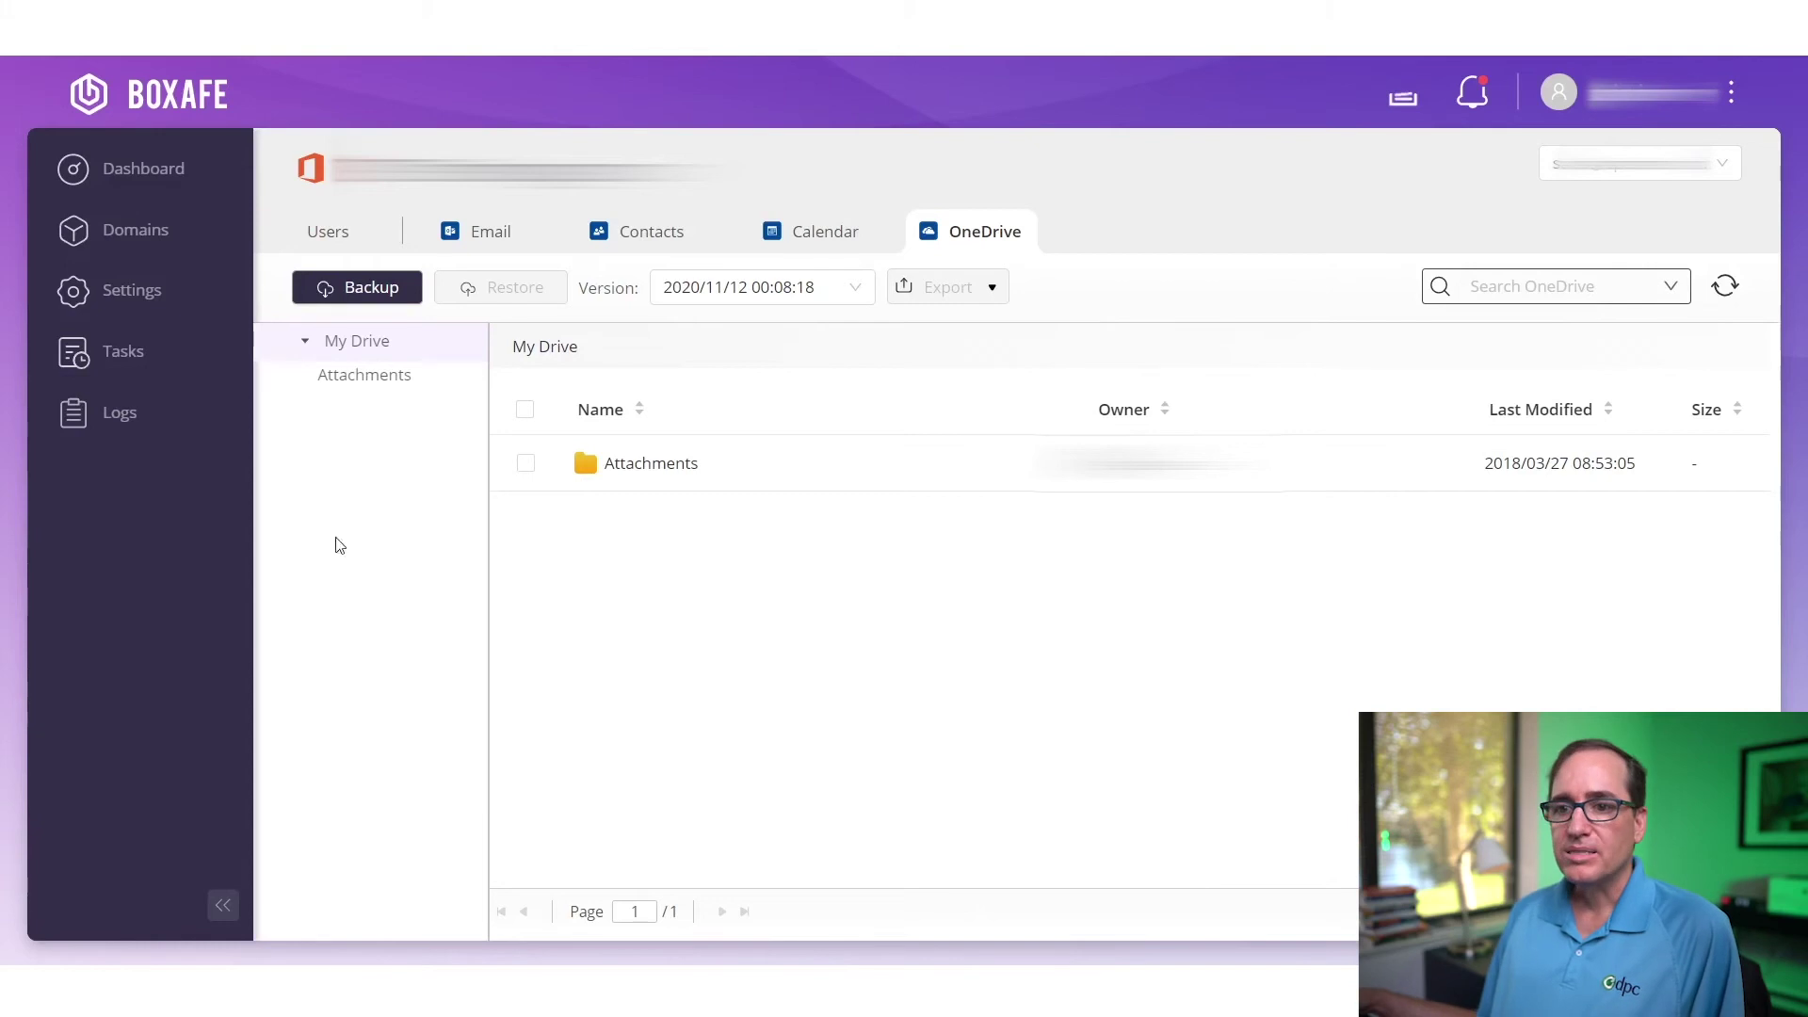
left_click(131, 417)
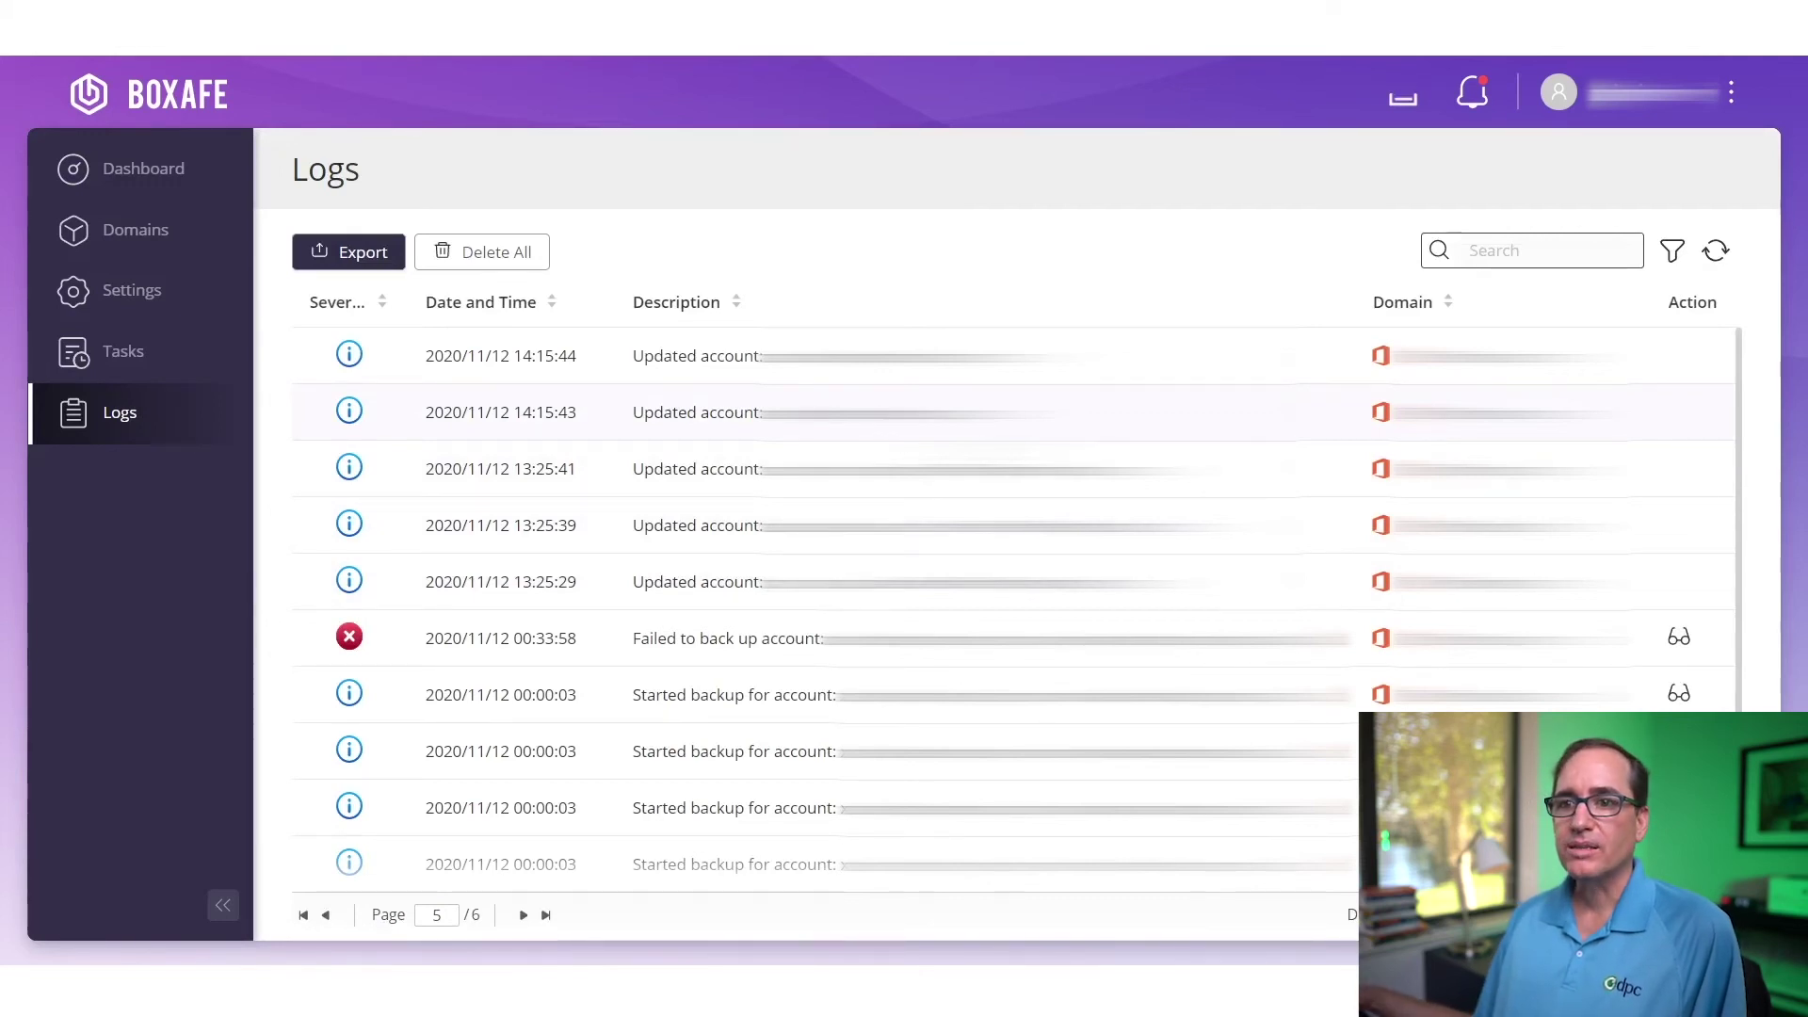
- Return to the Dashboard and glance at the account's last-login and help/about menus
left_click(178, 179)
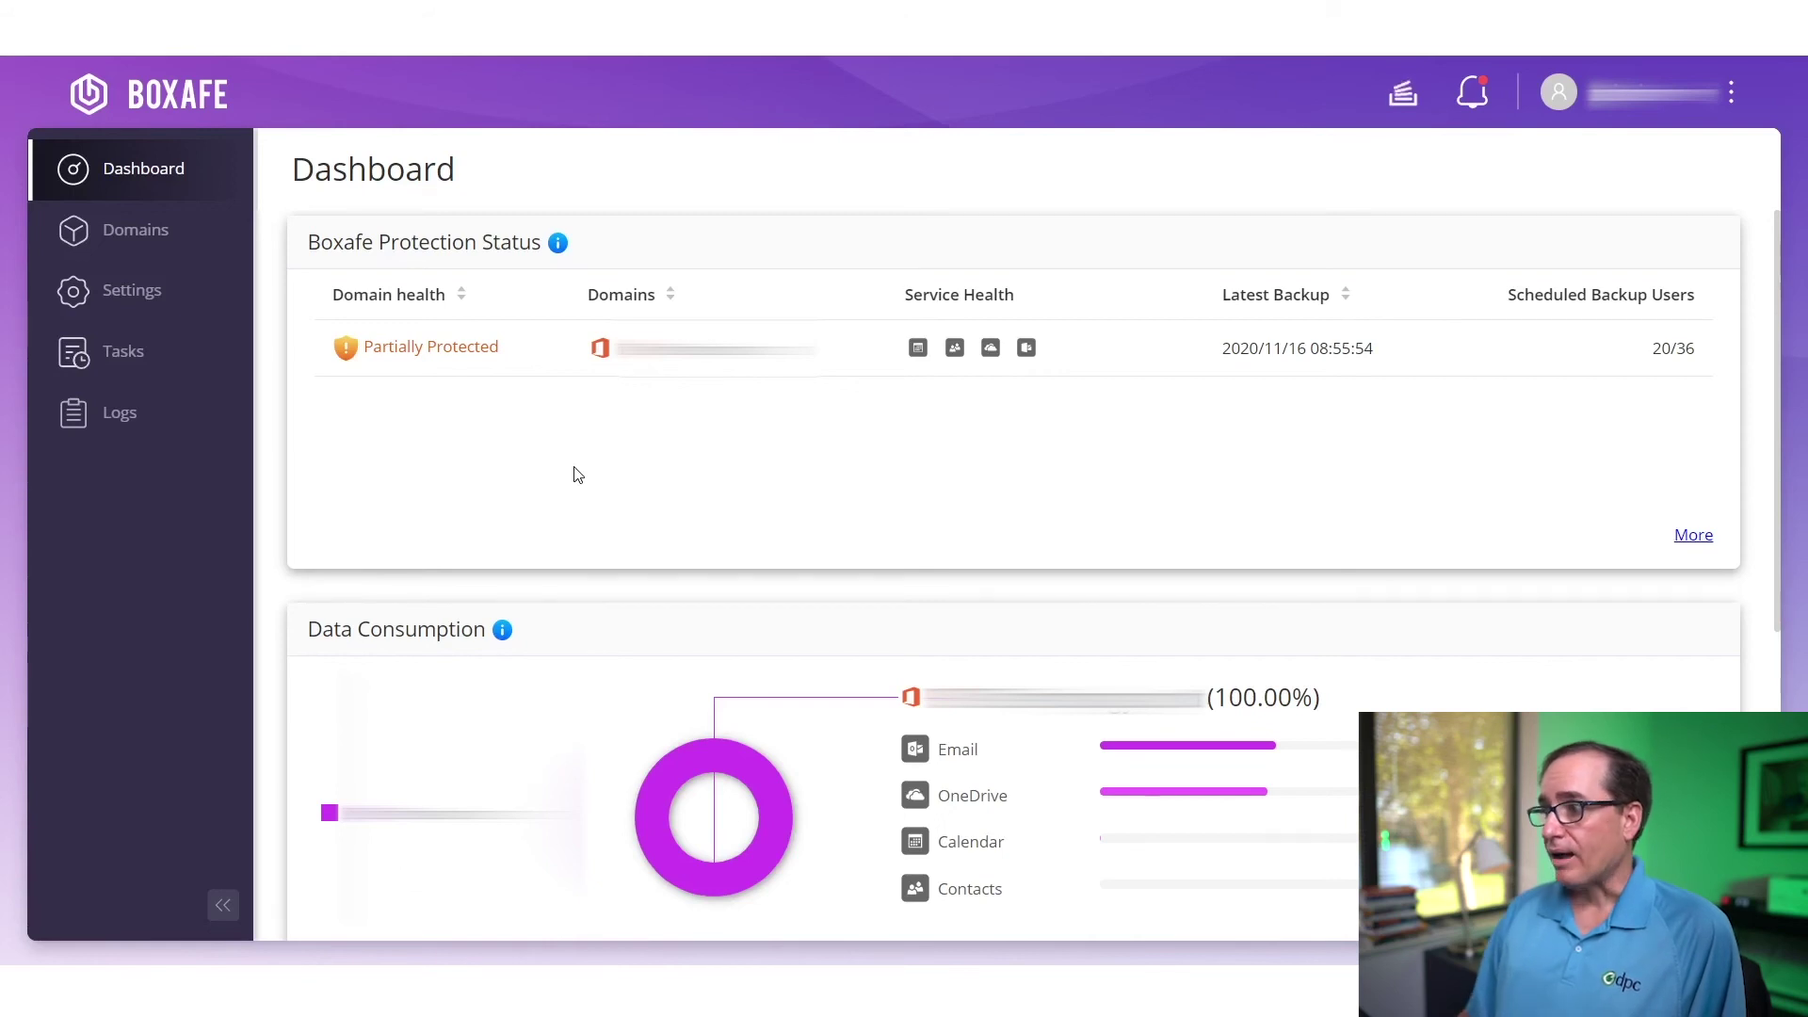
left_click(1729, 91)
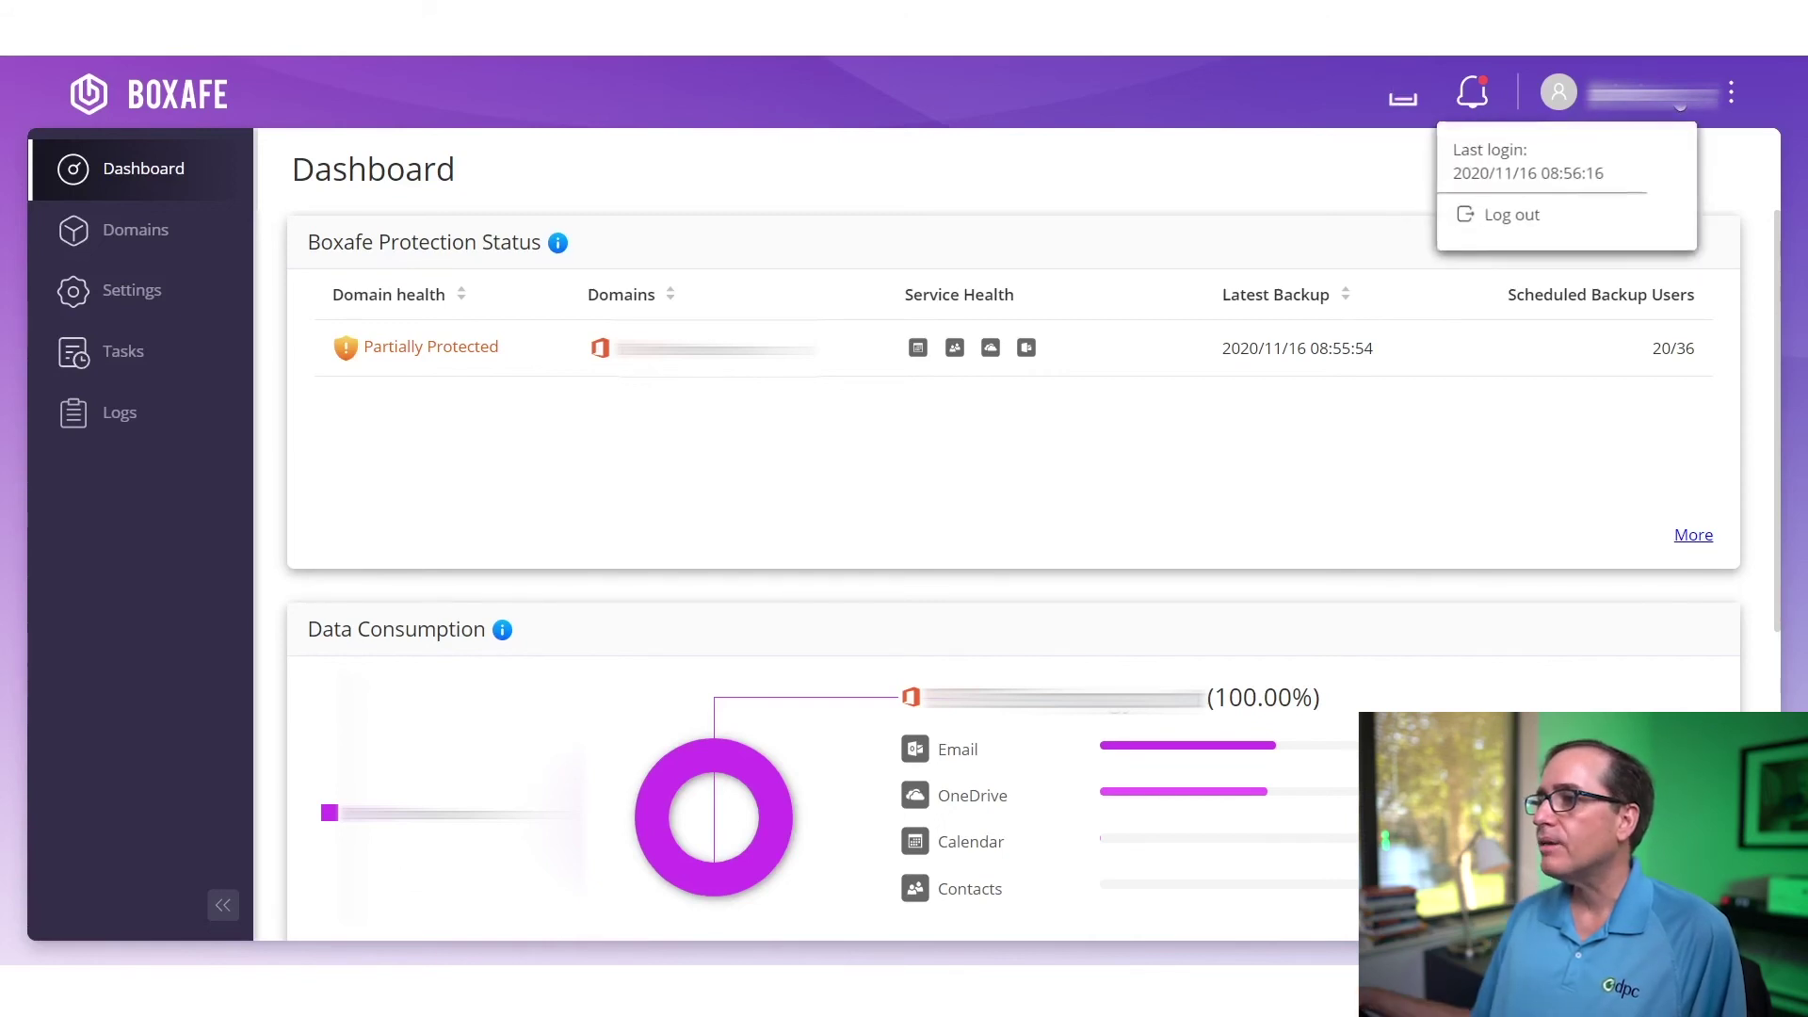
left_click(1727, 92)
left_click(1727, 91)
left_click(1727, 91)
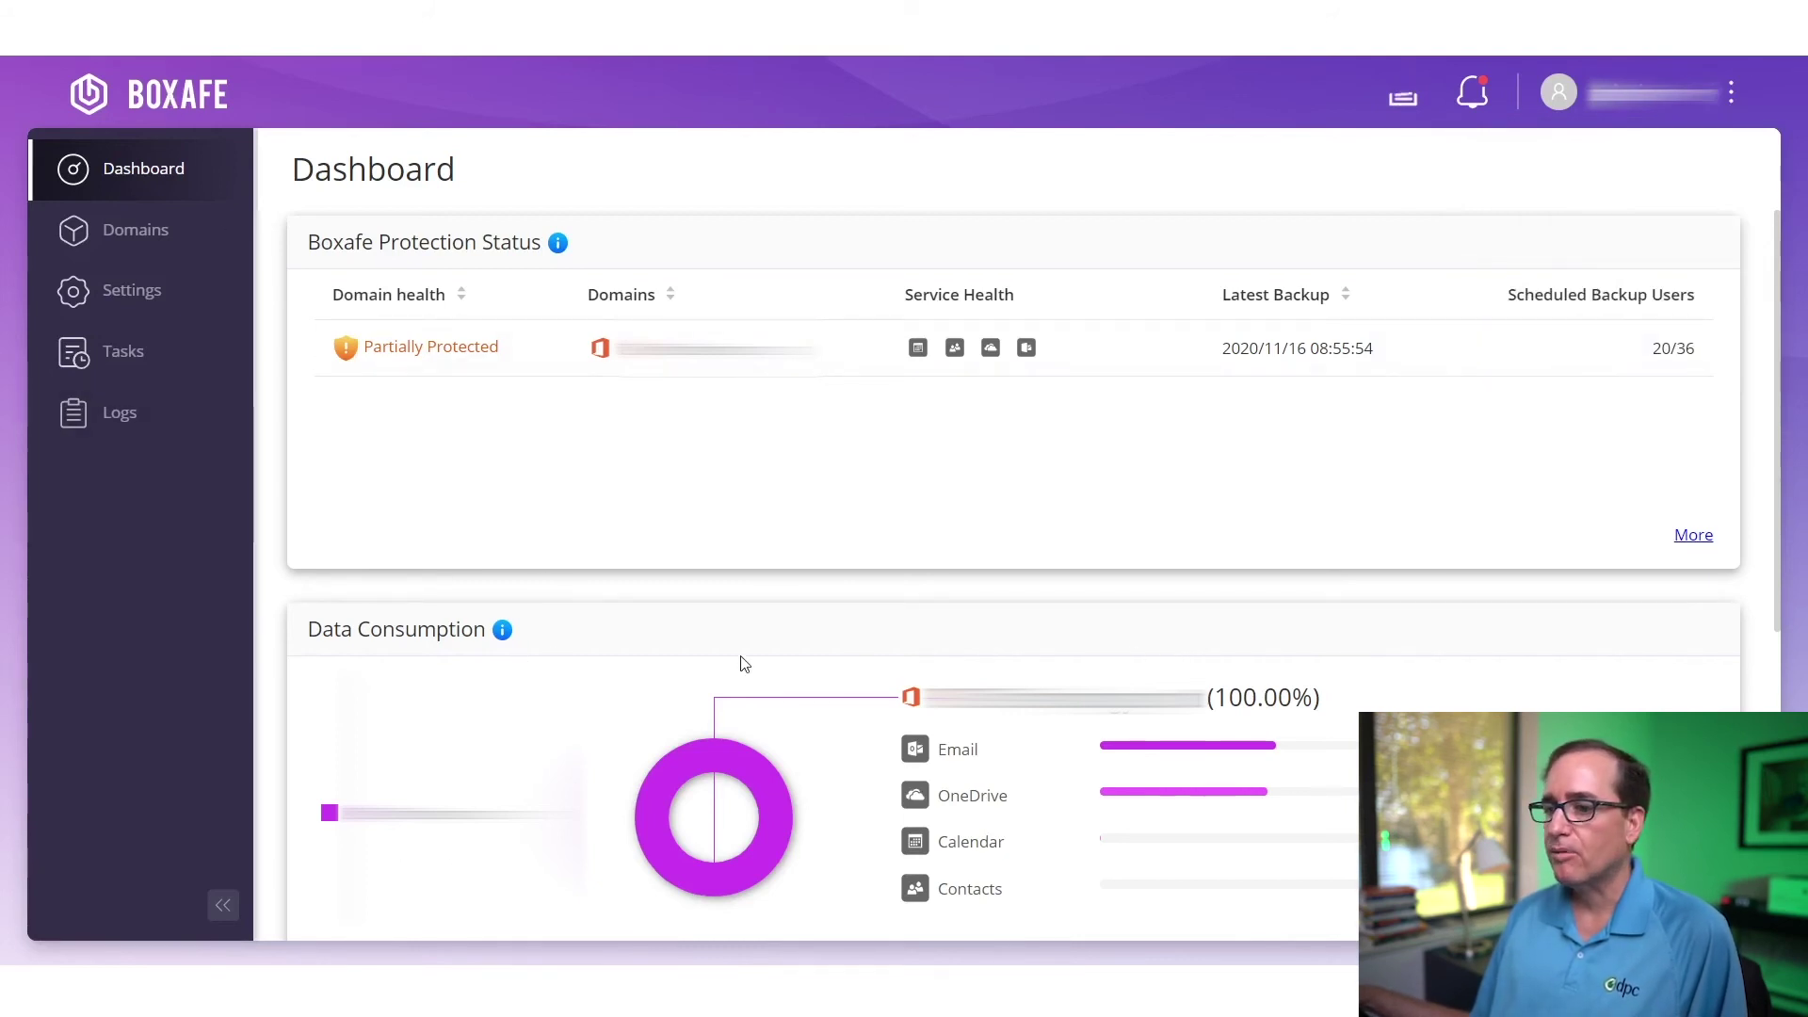
scroll(720, 655, "down", 3)
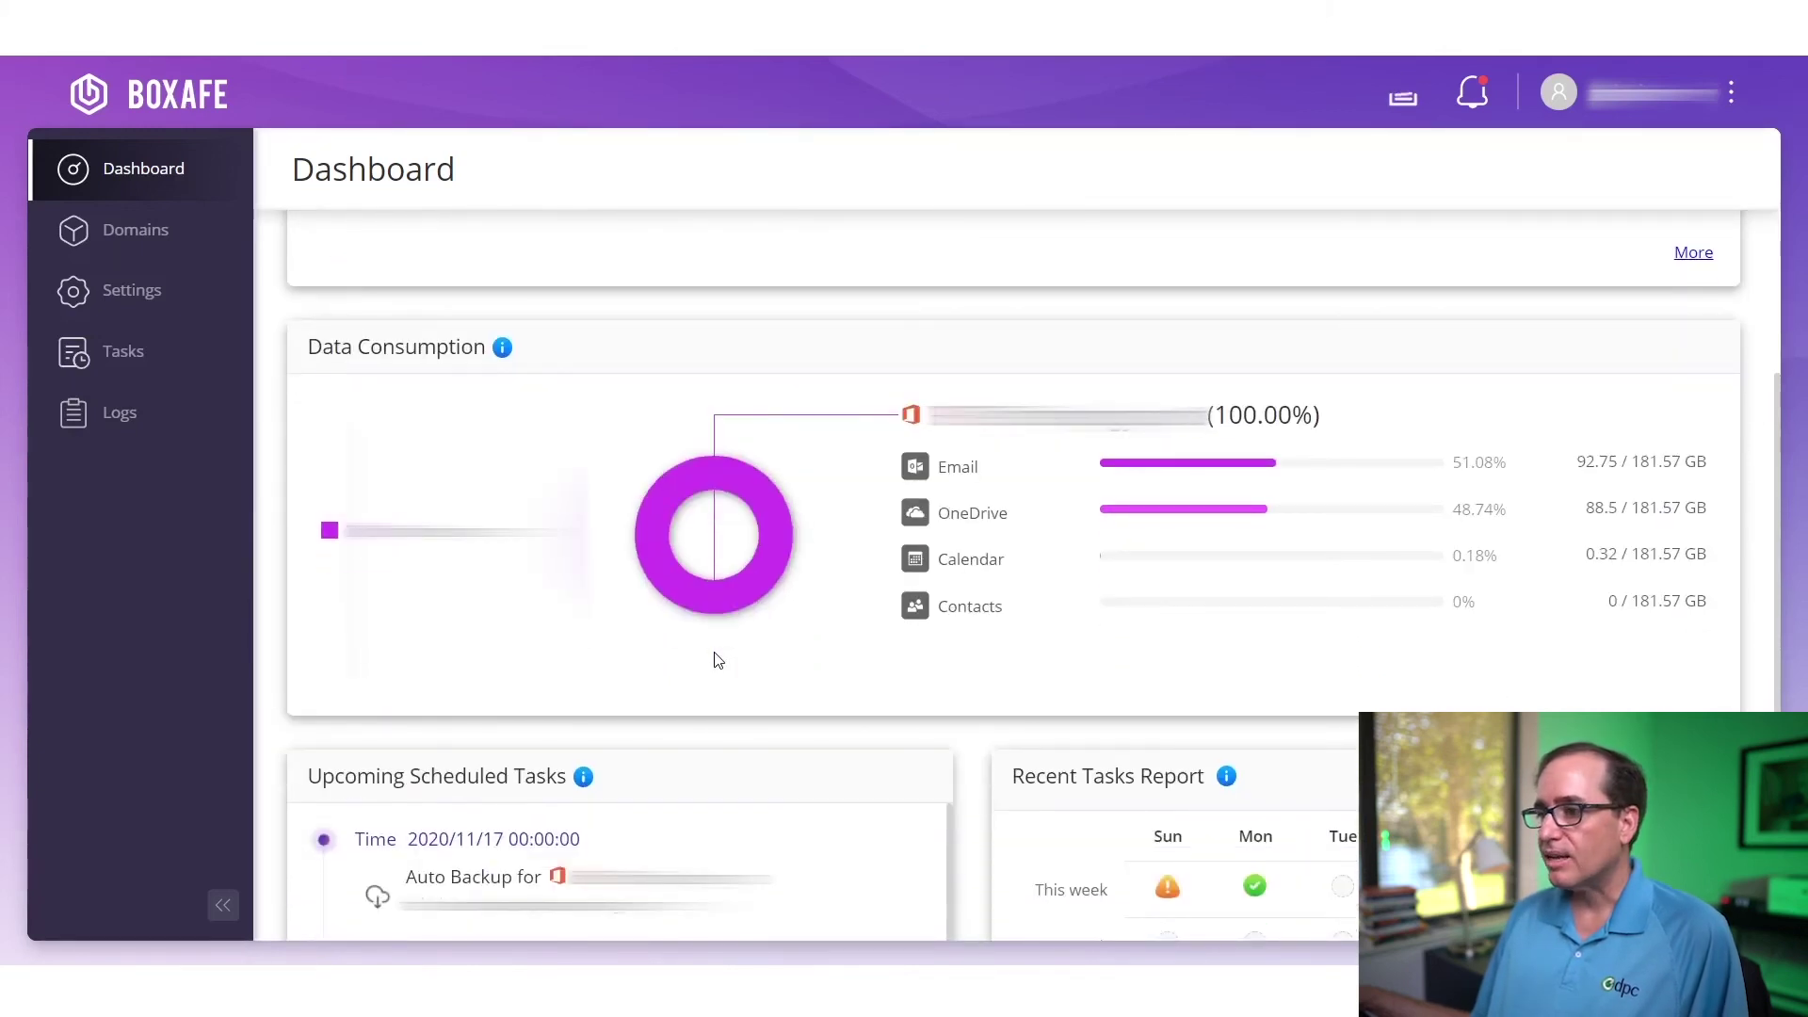
scroll(704, 669, "up", 1)
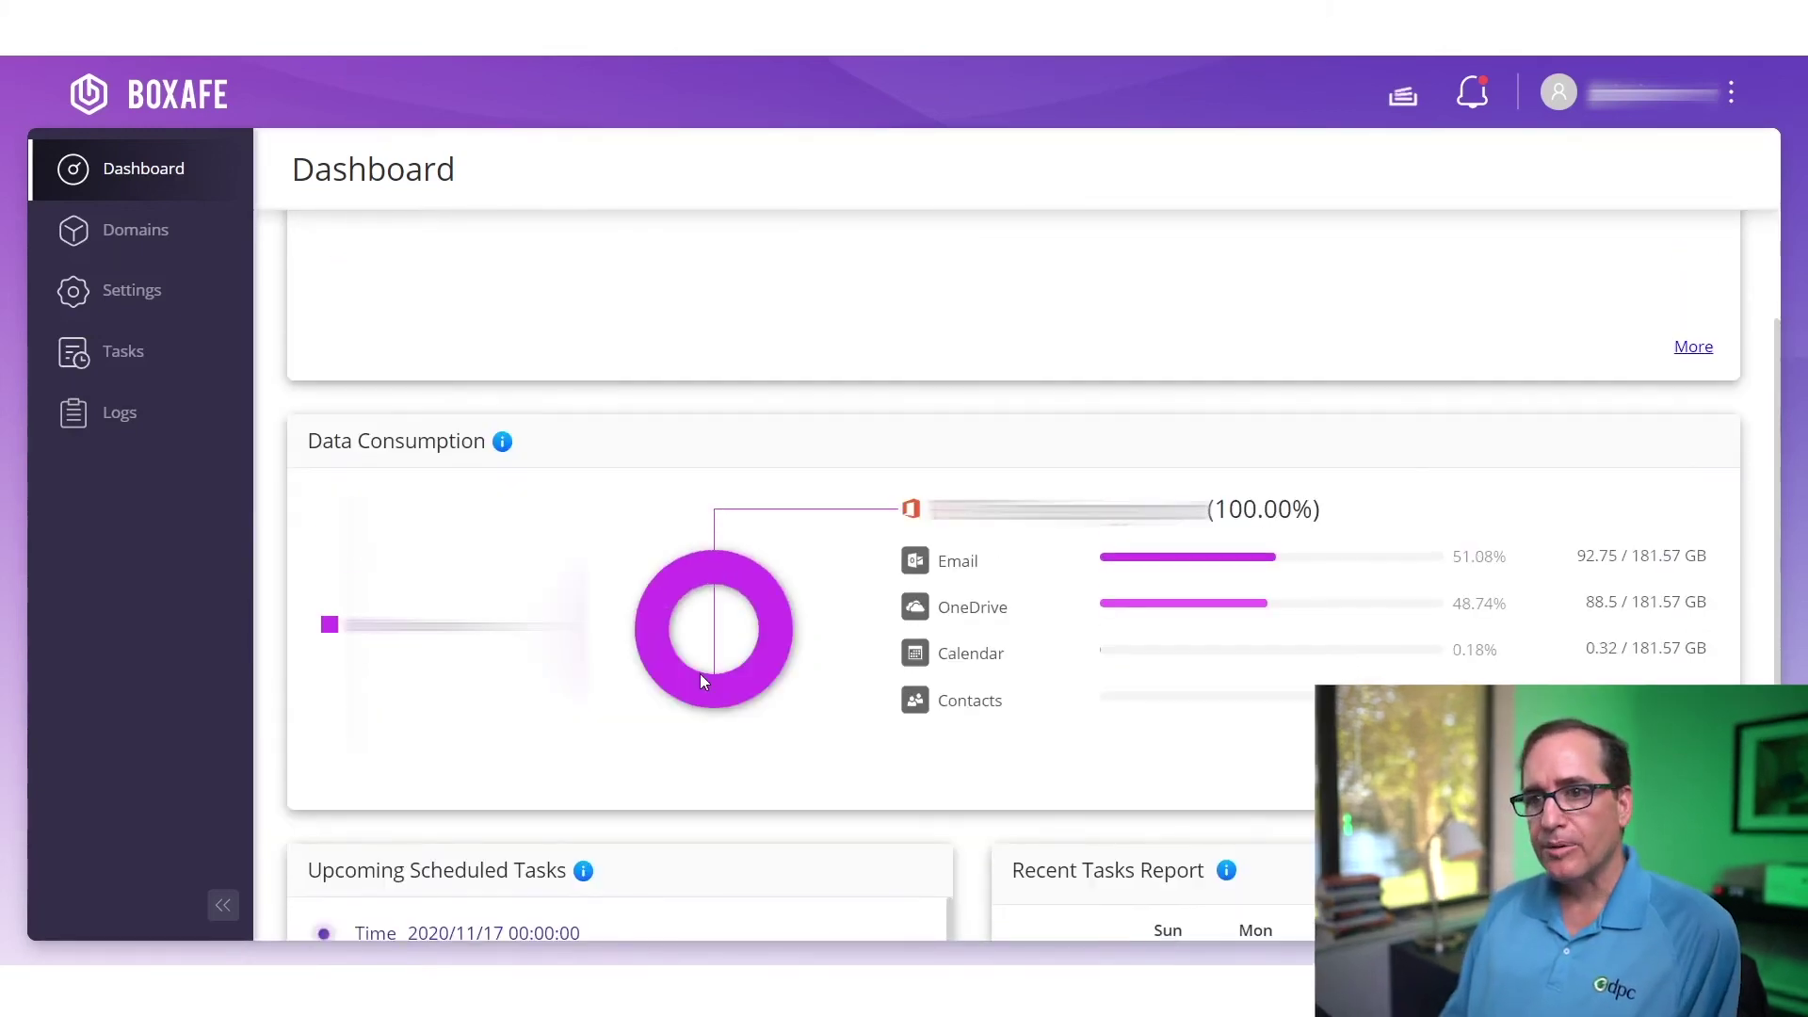